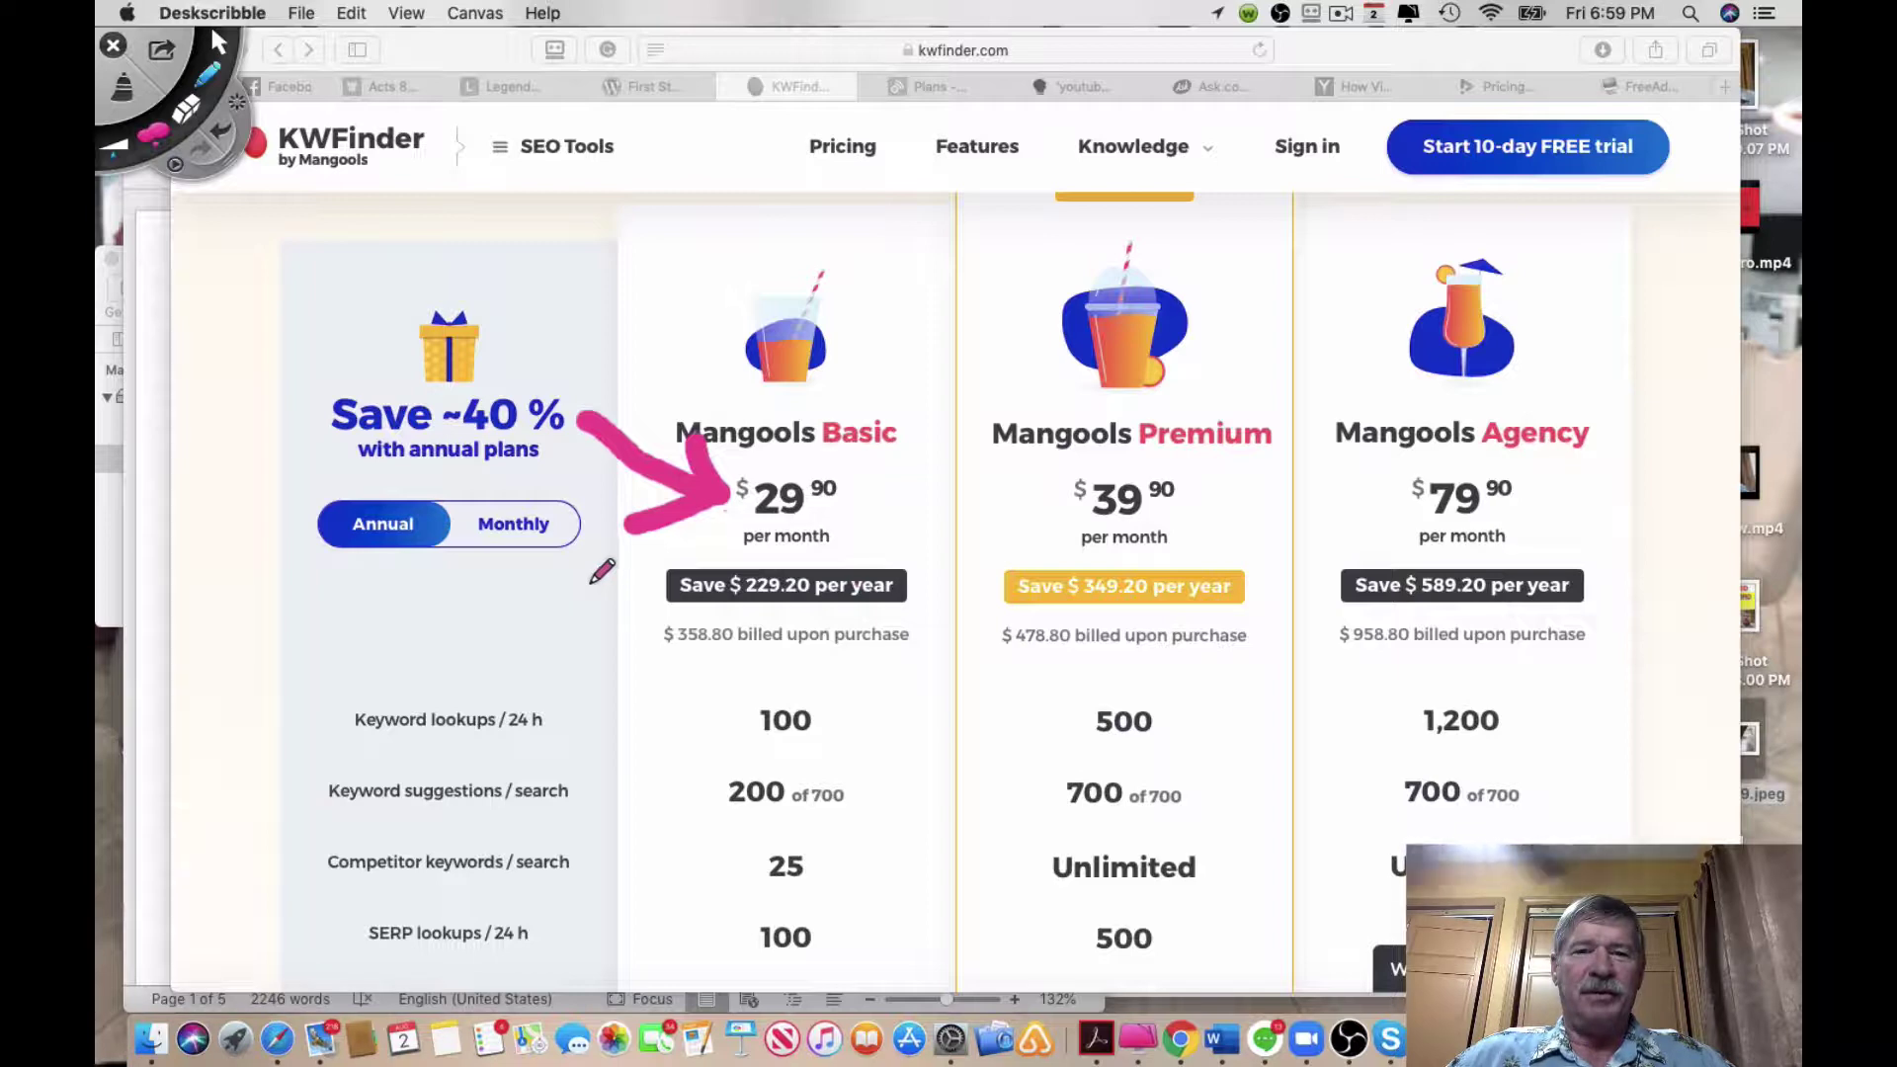
Draw pink arrows at the Basic plan's yearly saving and the Premium and Agency monthly prices, and erase the stray stroke below the Agency price.
{"action": "mouse_move", "coordinate": [600, 581]}
{"action": "left_mouse_down"}
{"action": "mouse_move", "coordinate": [676, 585]}
{"action": "mouse_move", "coordinate": [608, 534]}
{"action": "mouse_move", "coordinate": [667, 581]}
{"action": "mouse_move", "coordinate": [588, 620]}
{"action": "left_mouse_up"}
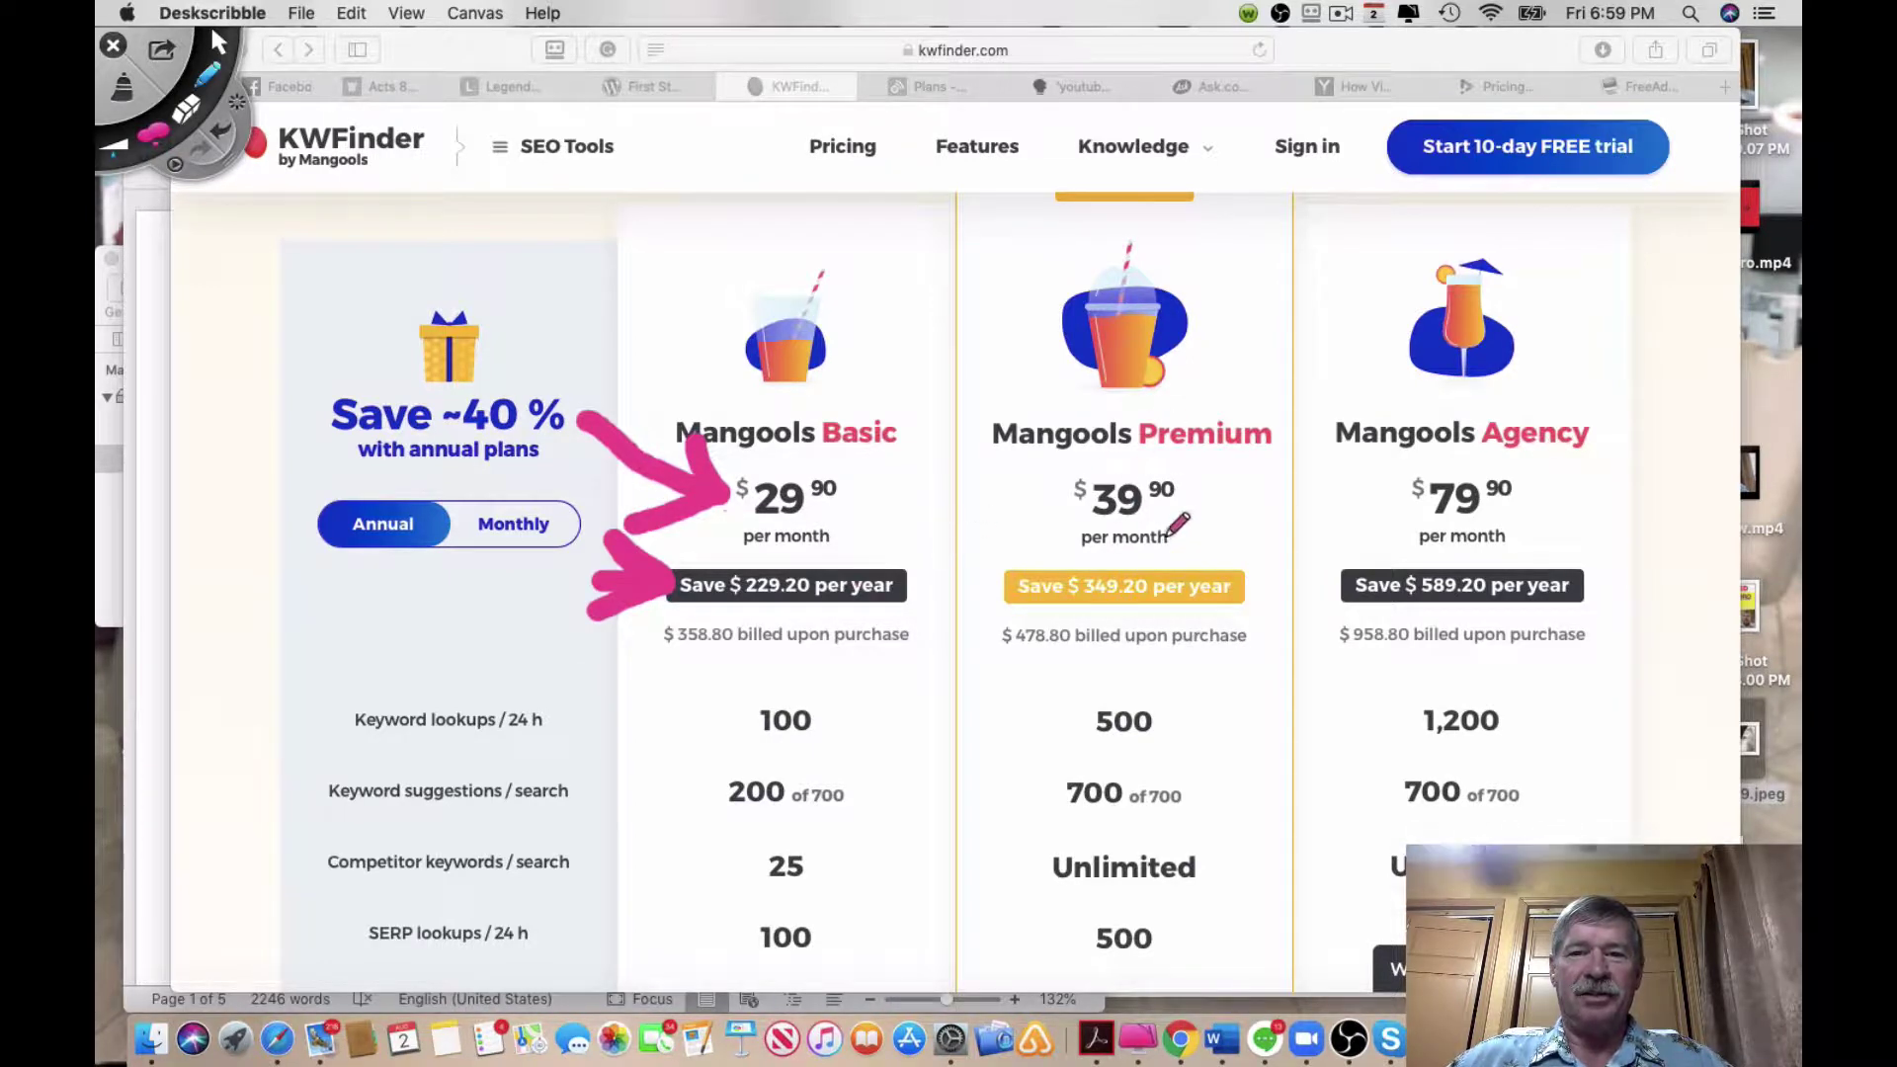
{"action": "mouse_move", "coordinate": [1262, 479]}
{"action": "left_mouse_down"}
{"action": "mouse_move", "coordinate": [1193, 494]}
{"action": "mouse_move", "coordinate": [1246, 536]}
{"action": "left_mouse_up"}
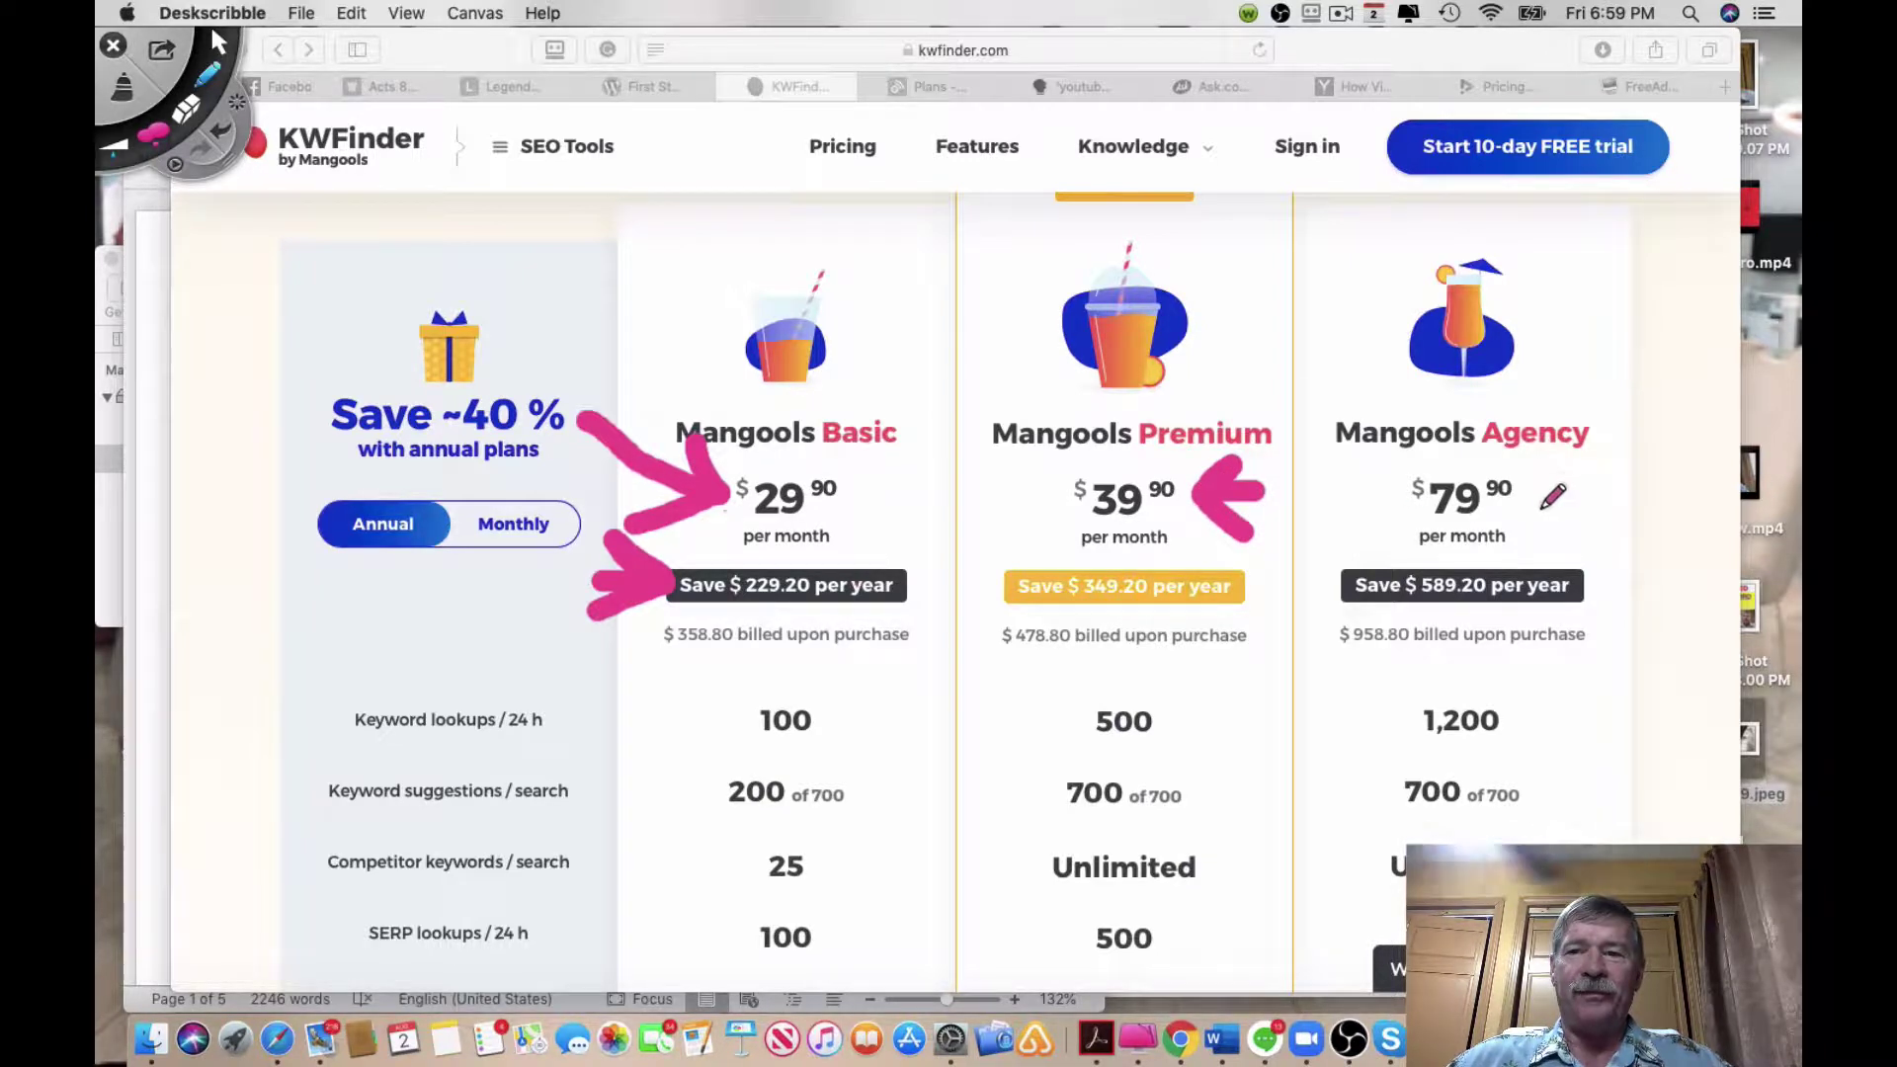
{"action": "mouse_move", "coordinate": [1595, 501]}
{"action": "left_mouse_down"}
{"action": "mouse_move", "coordinate": [1534, 496]}
{"action": "mouse_move", "coordinate": [1573, 462]}
{"action": "mouse_move", "coordinate": [1592, 533]}
{"action": "left_mouse_up"}
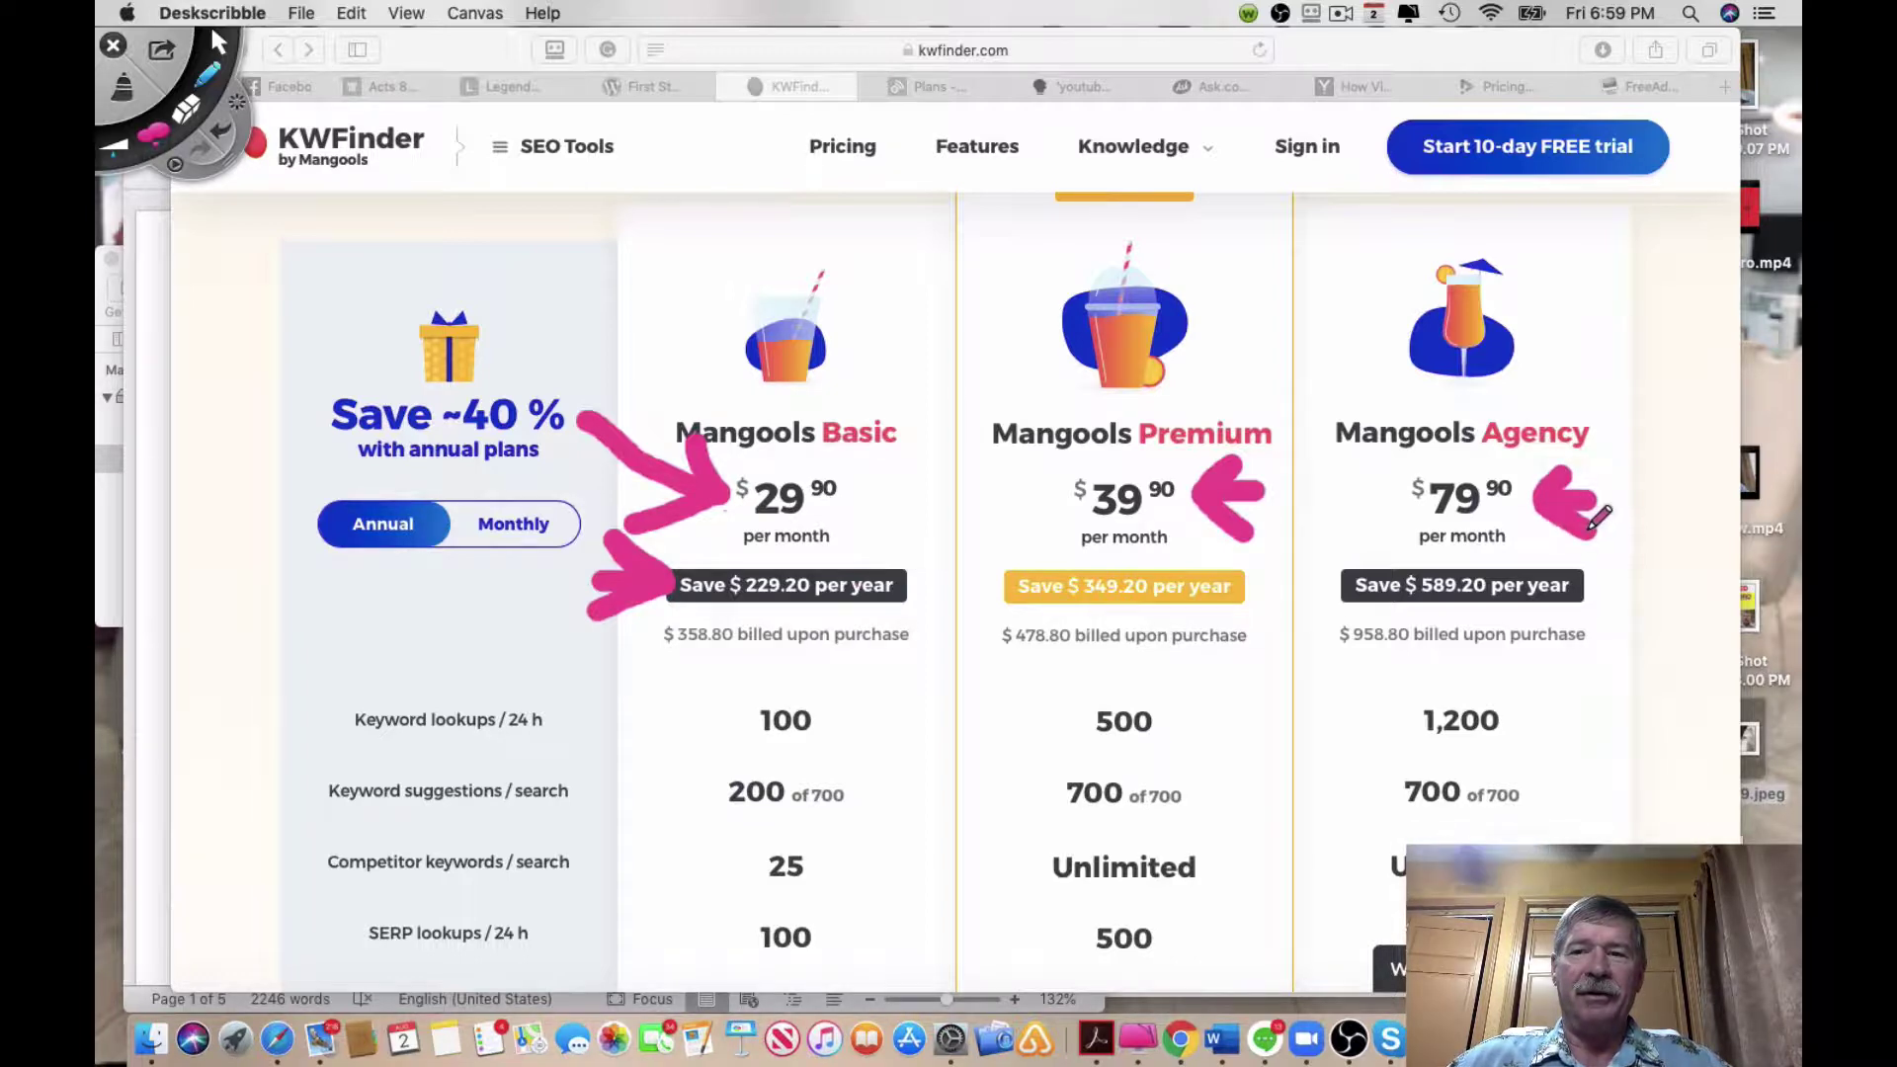
{"action": "mouse_move", "coordinate": [1429, 602]}
{"action": "left_mouse_down"}
{"action": "mouse_move", "coordinate": [1376, 689]}
{"action": "mouse_move", "coordinate": [1450, 585]}
{"action": "mouse_move", "coordinate": [1462, 660]}
{"action": "left_mouse_up"}
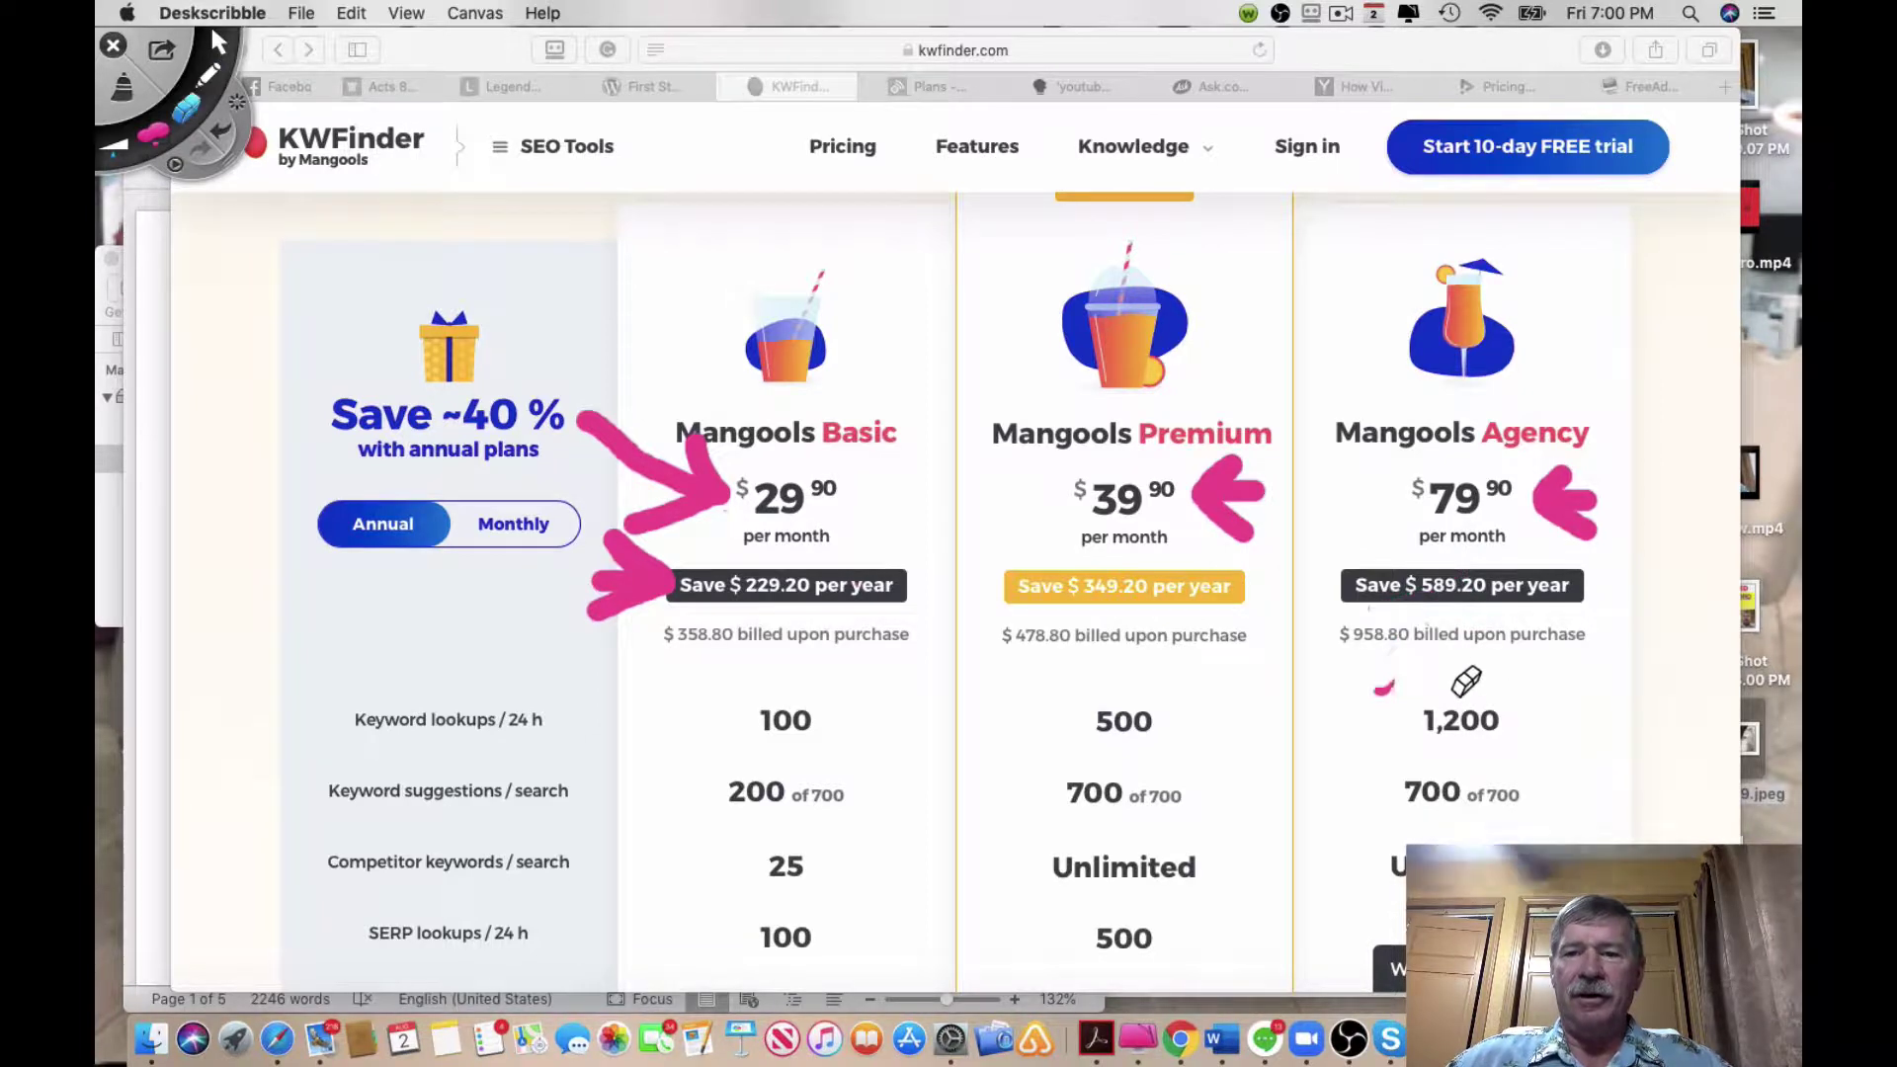
{"action": "left_click_drag", "start_coordinate": [1344, 692], "coordinate": [1372, 698]}
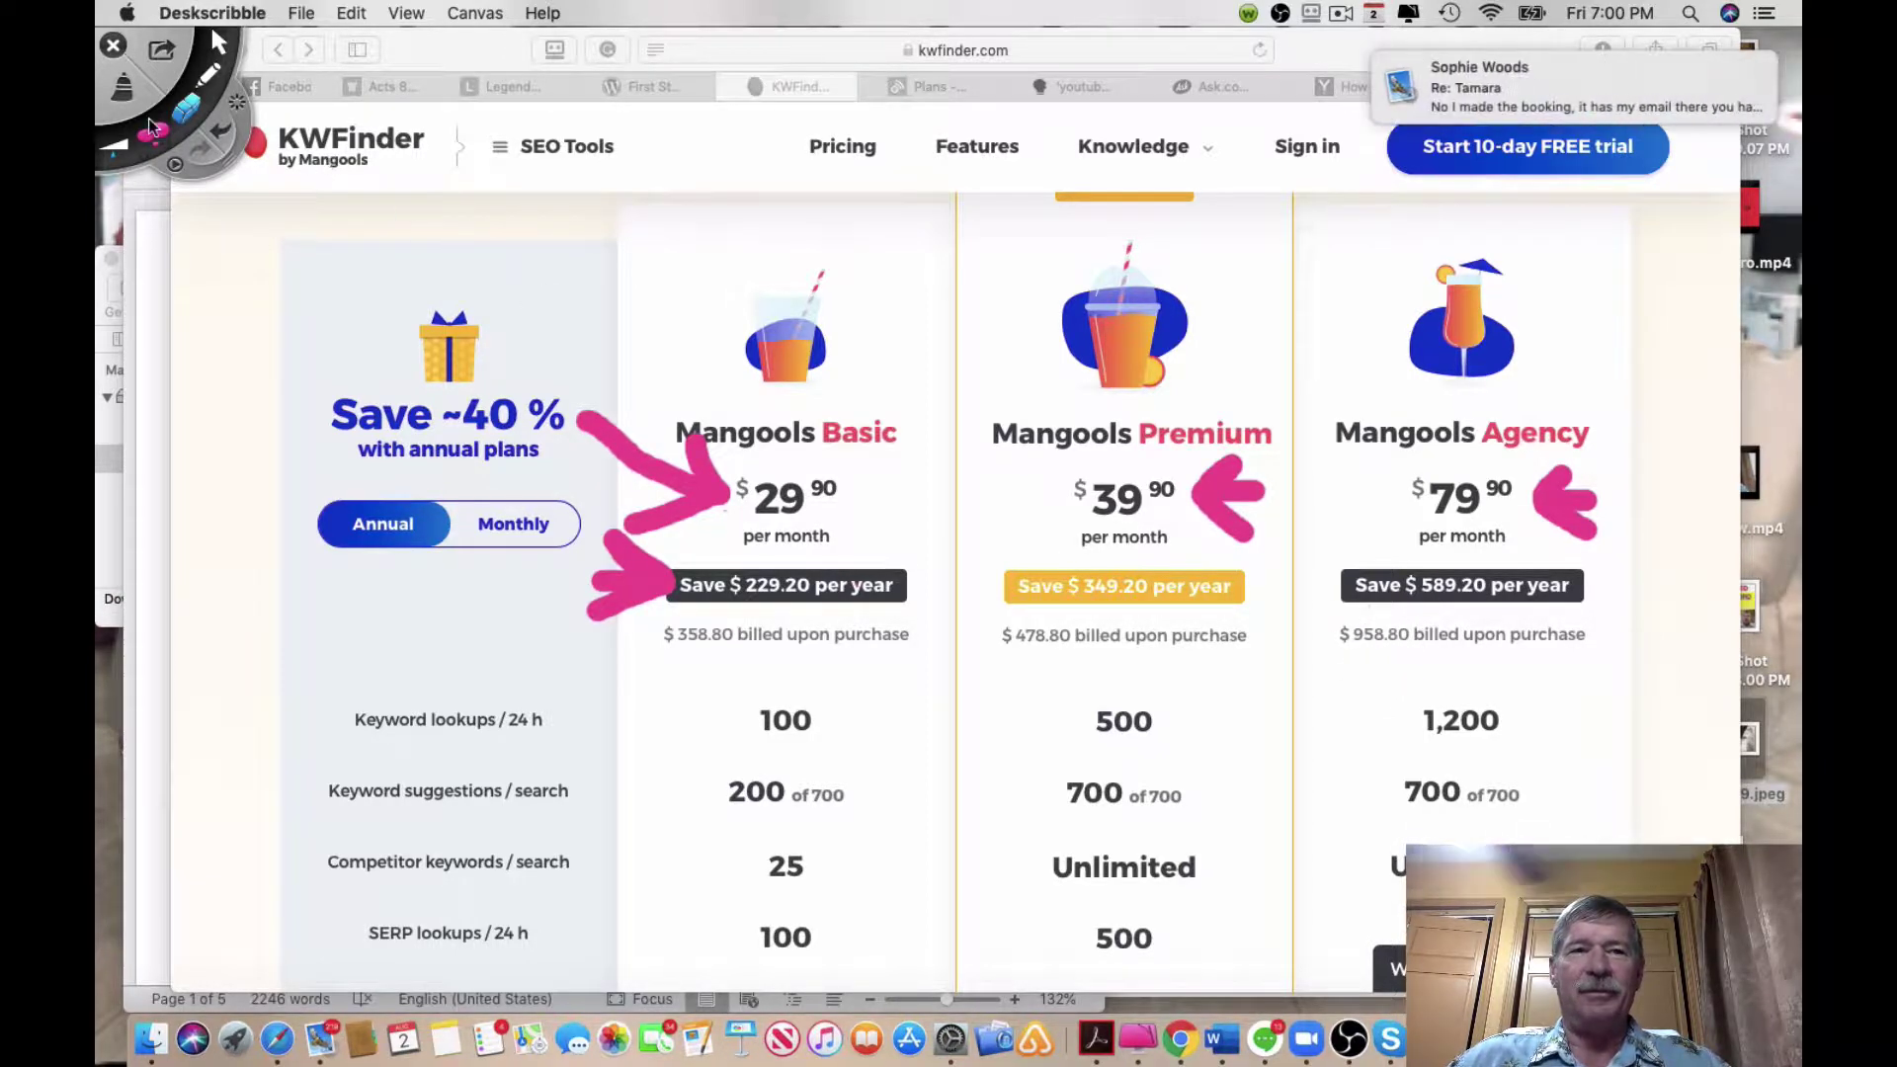
Draw a red arrow pointing at the Agency plan's amount billed upon purchase, and close the annotation overlay.
{"action": "left_click", "coordinate": [139, 141]}
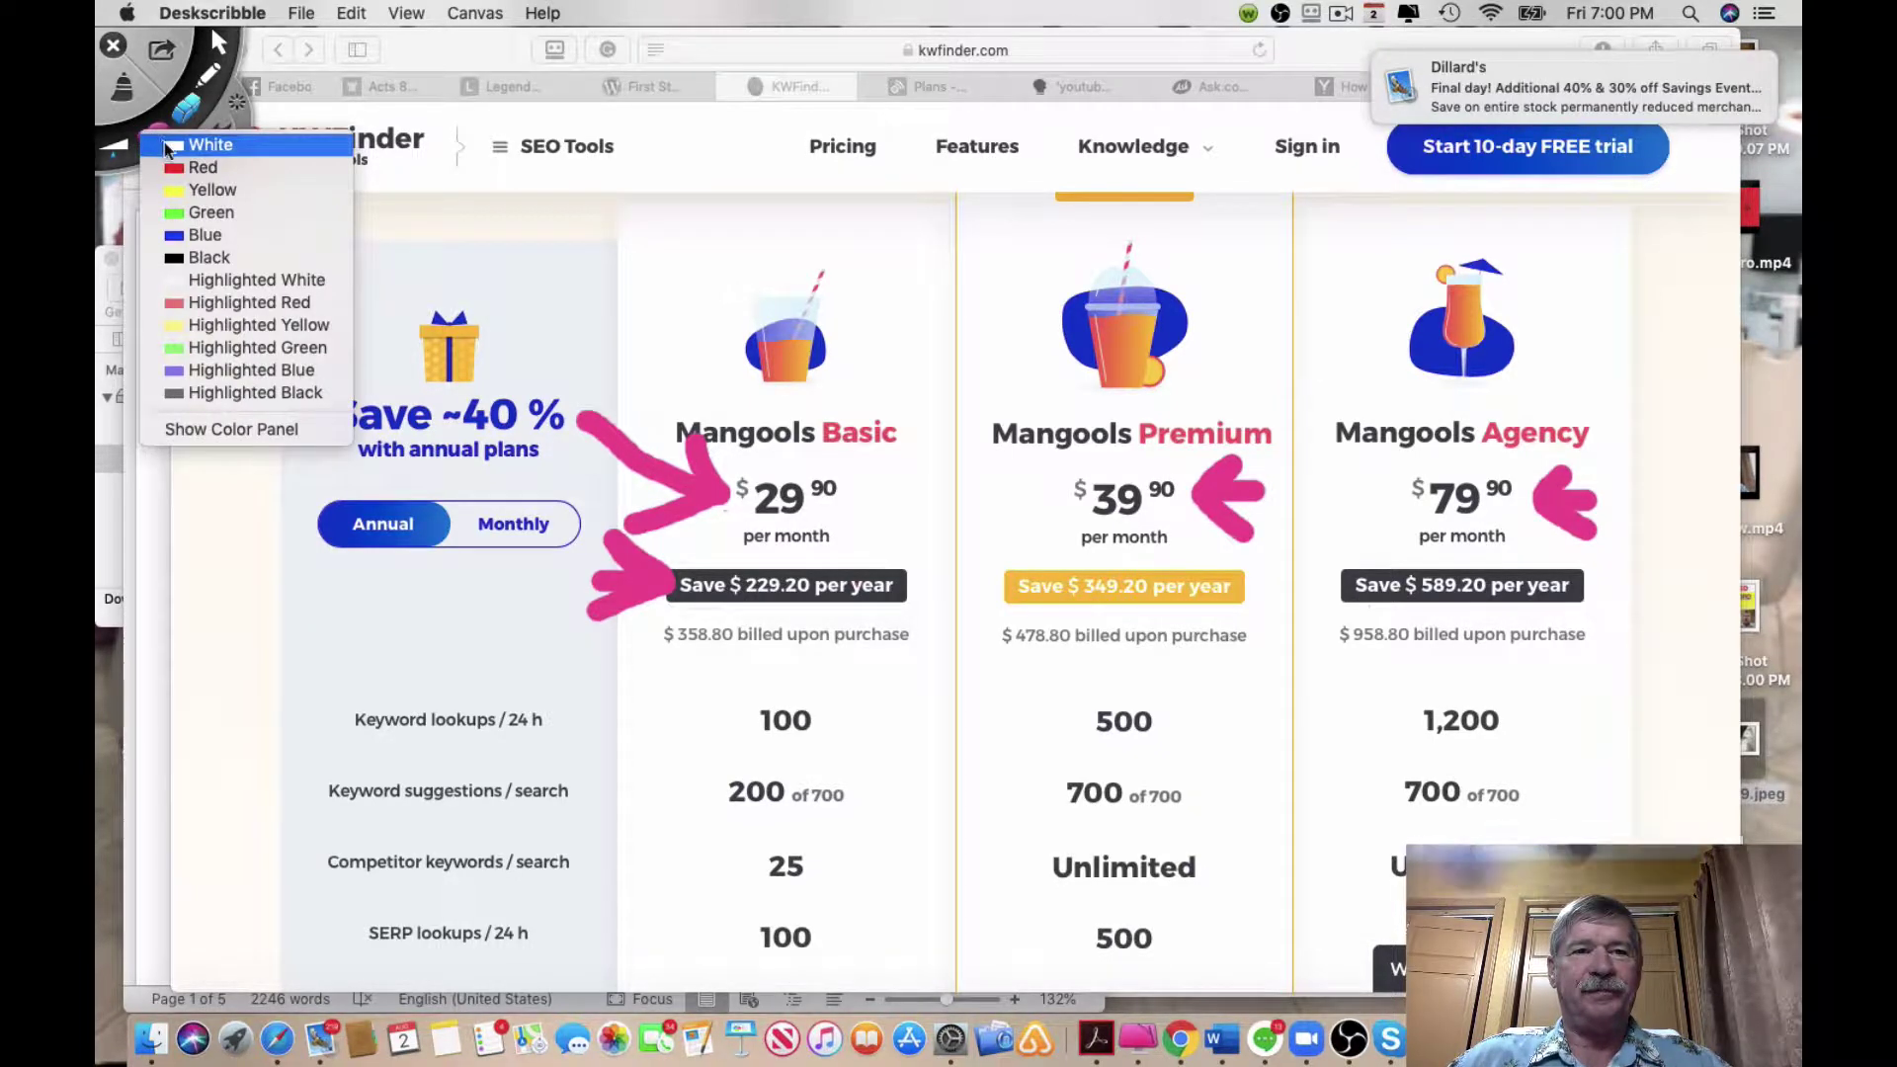
{"action": "left_click", "coordinate": [178, 168]}
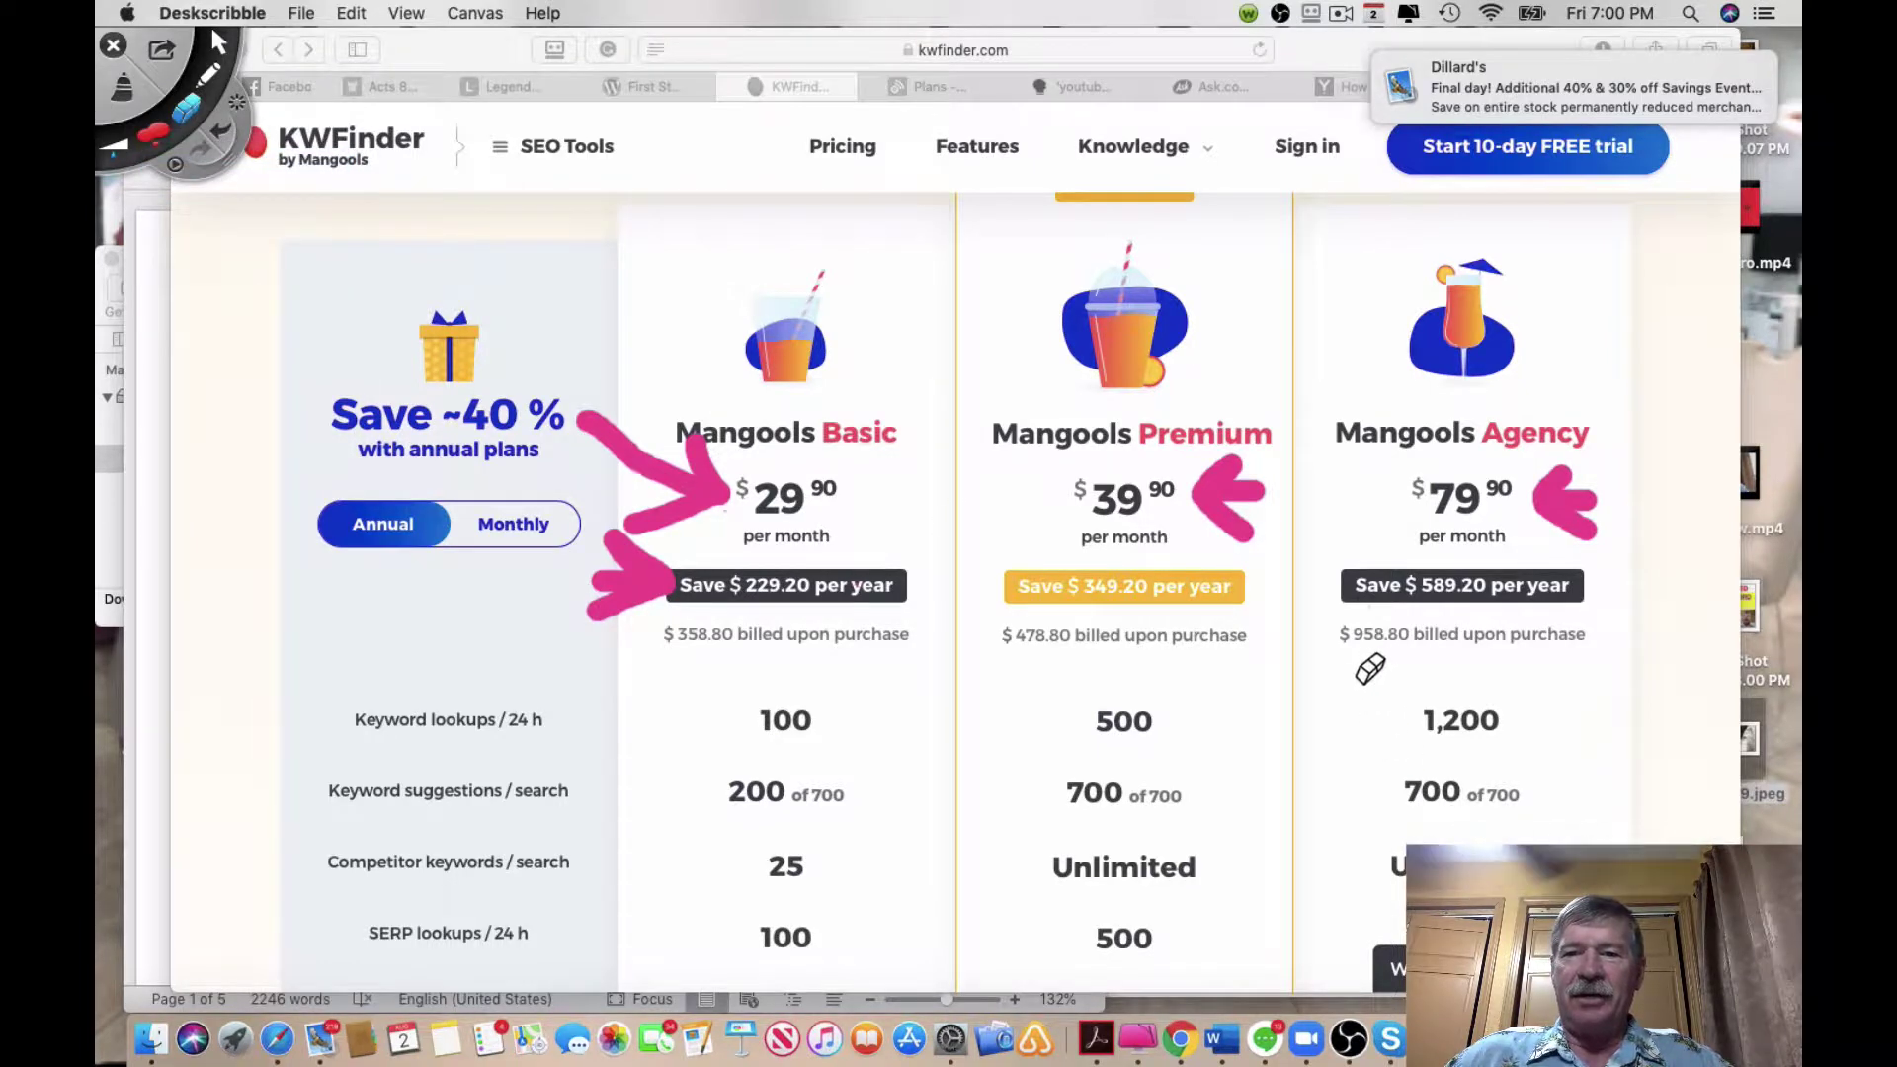
{"action": "left_click", "coordinate": [208, 74]}
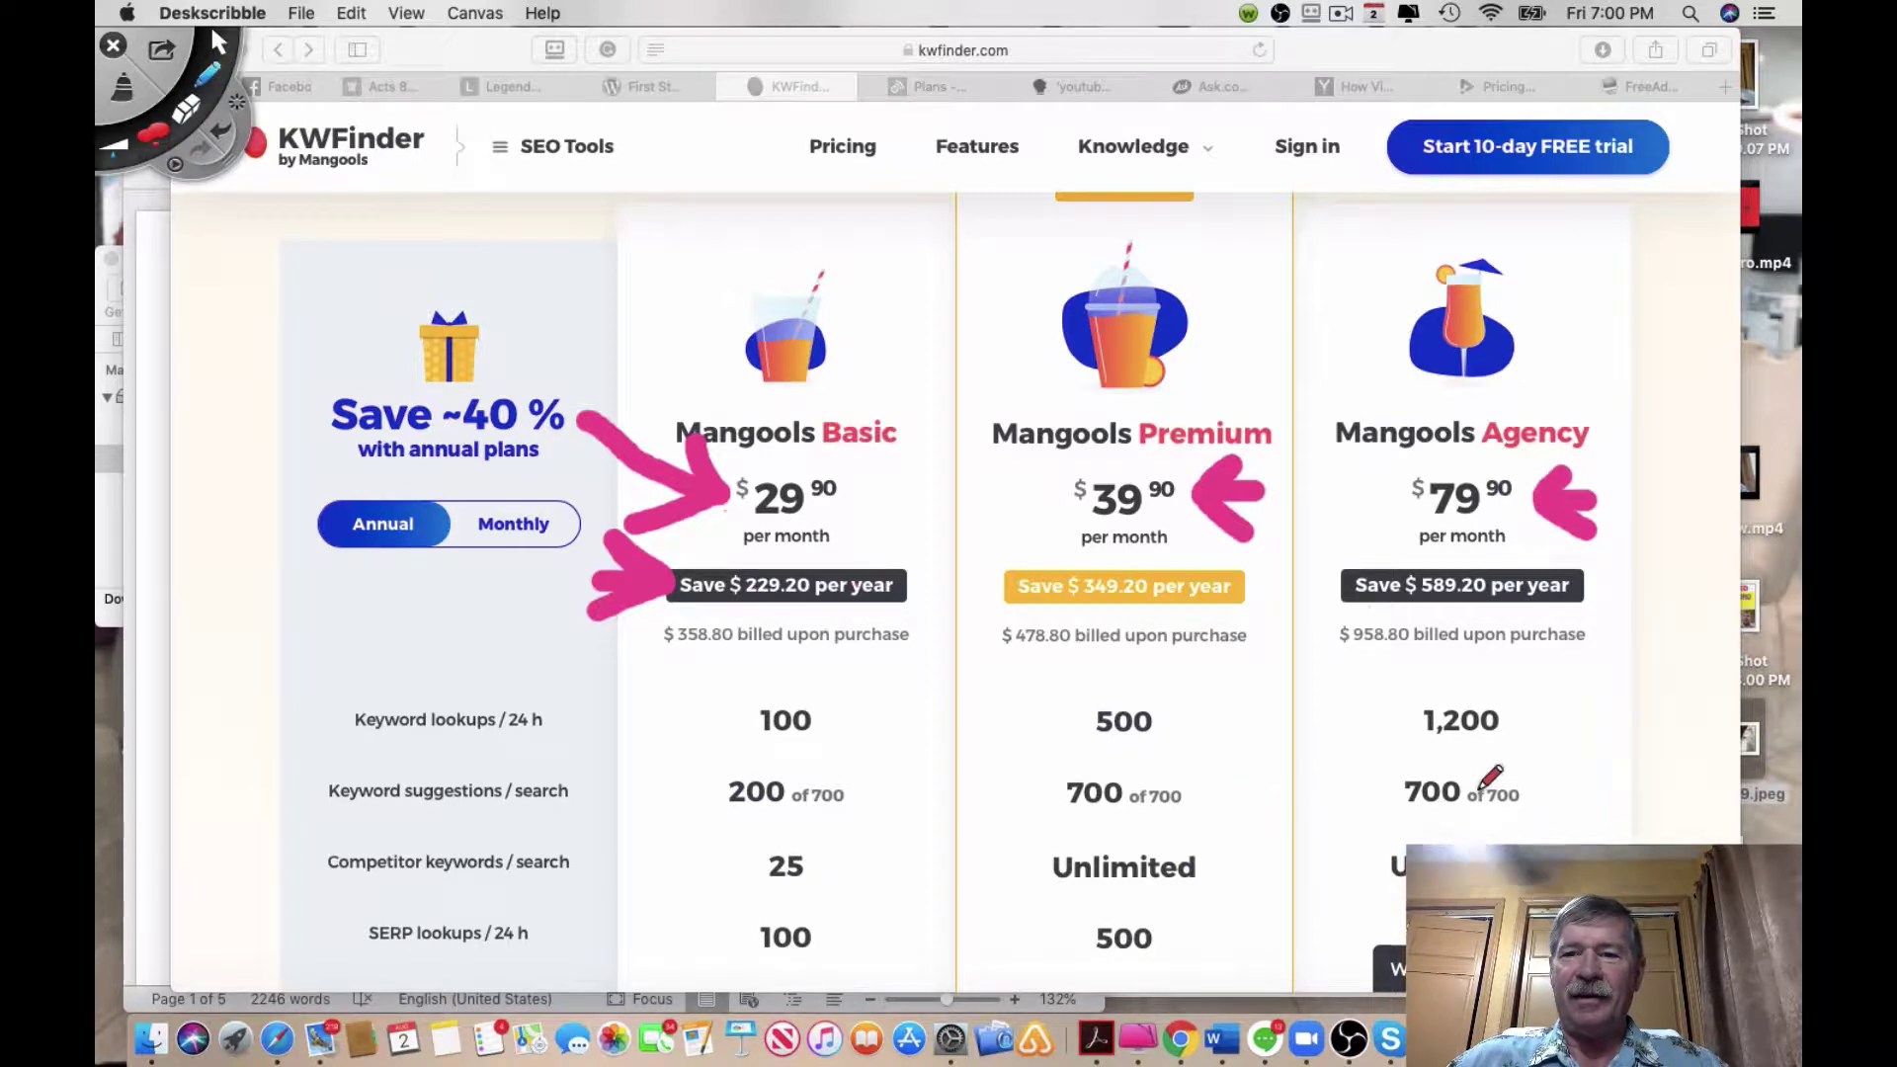
{"action": "left_click_drag", "start_coordinate": [1367, 647], "coordinate": [1312, 780]}
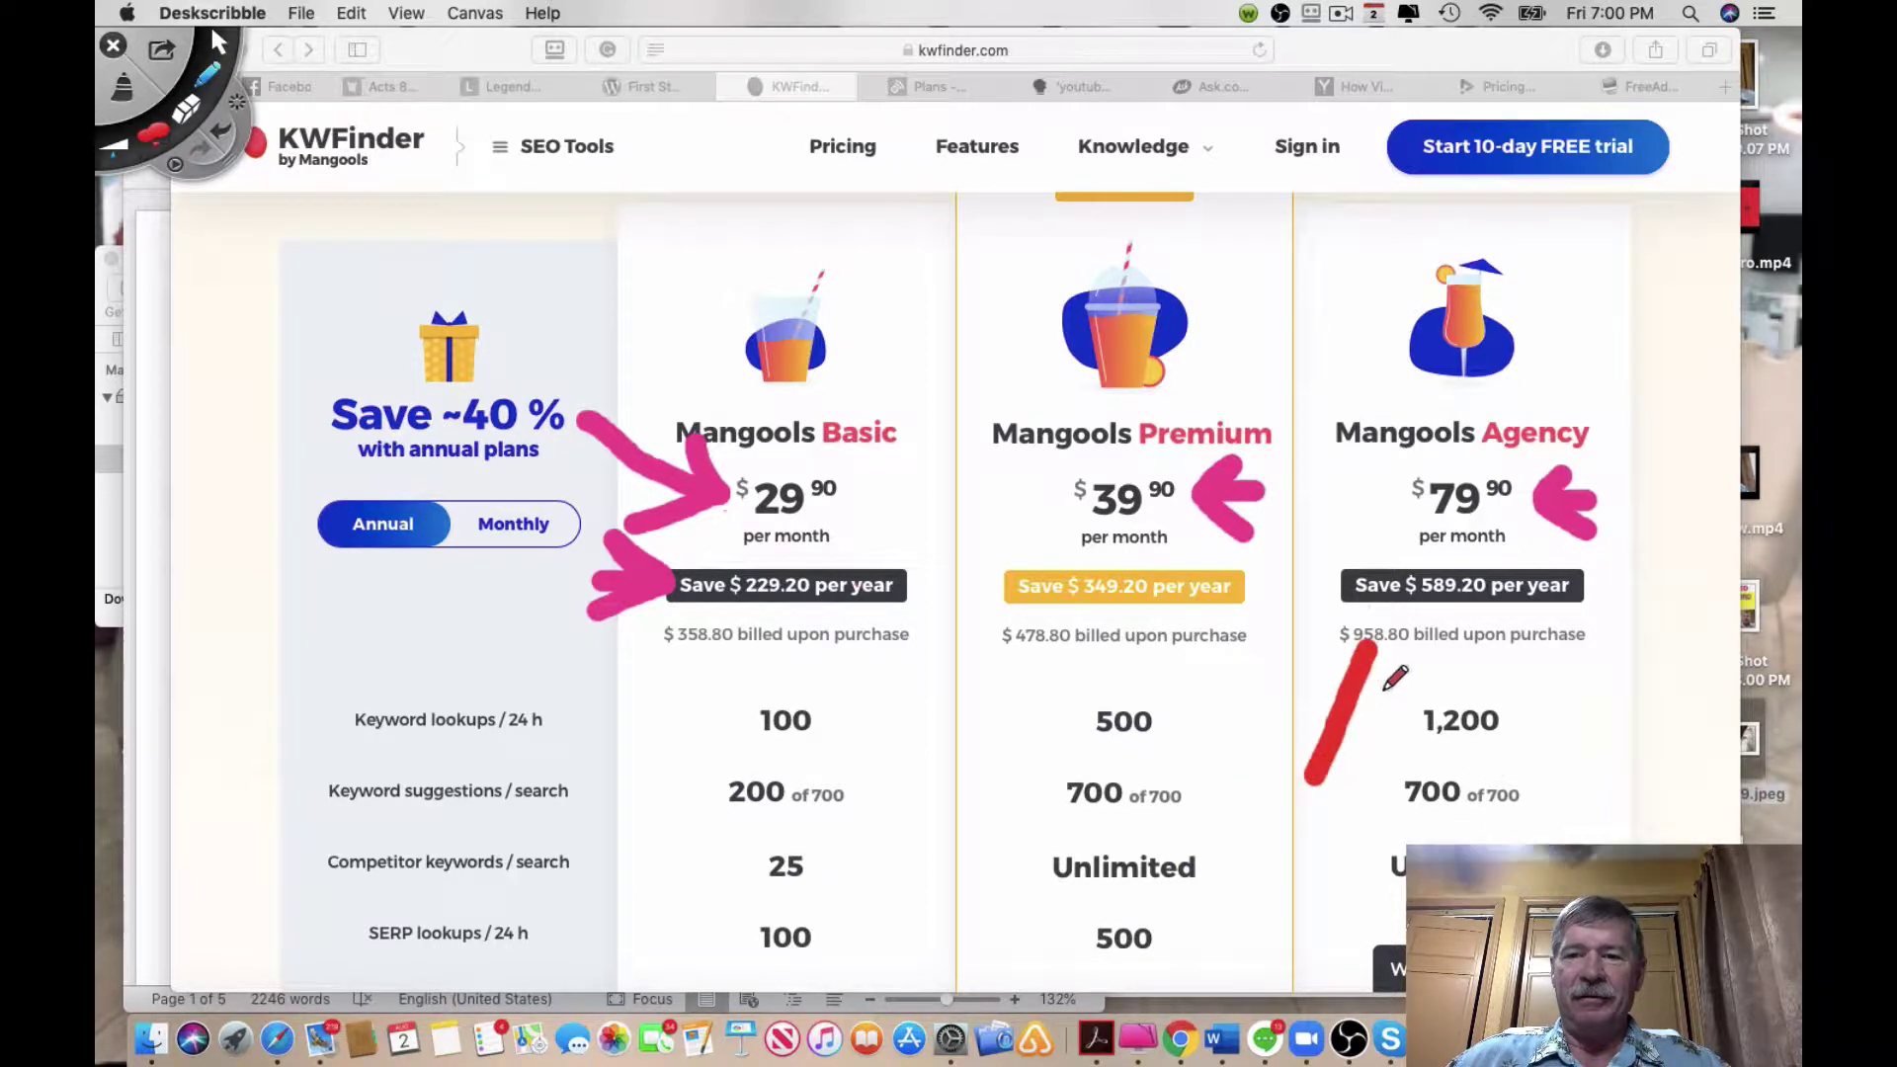
{"action": "left_click_drag", "start_coordinate": [1375, 640], "coordinate": [1388, 731]}
{"action": "left_click_drag", "start_coordinate": [1375, 640], "coordinate": [1275, 686]}
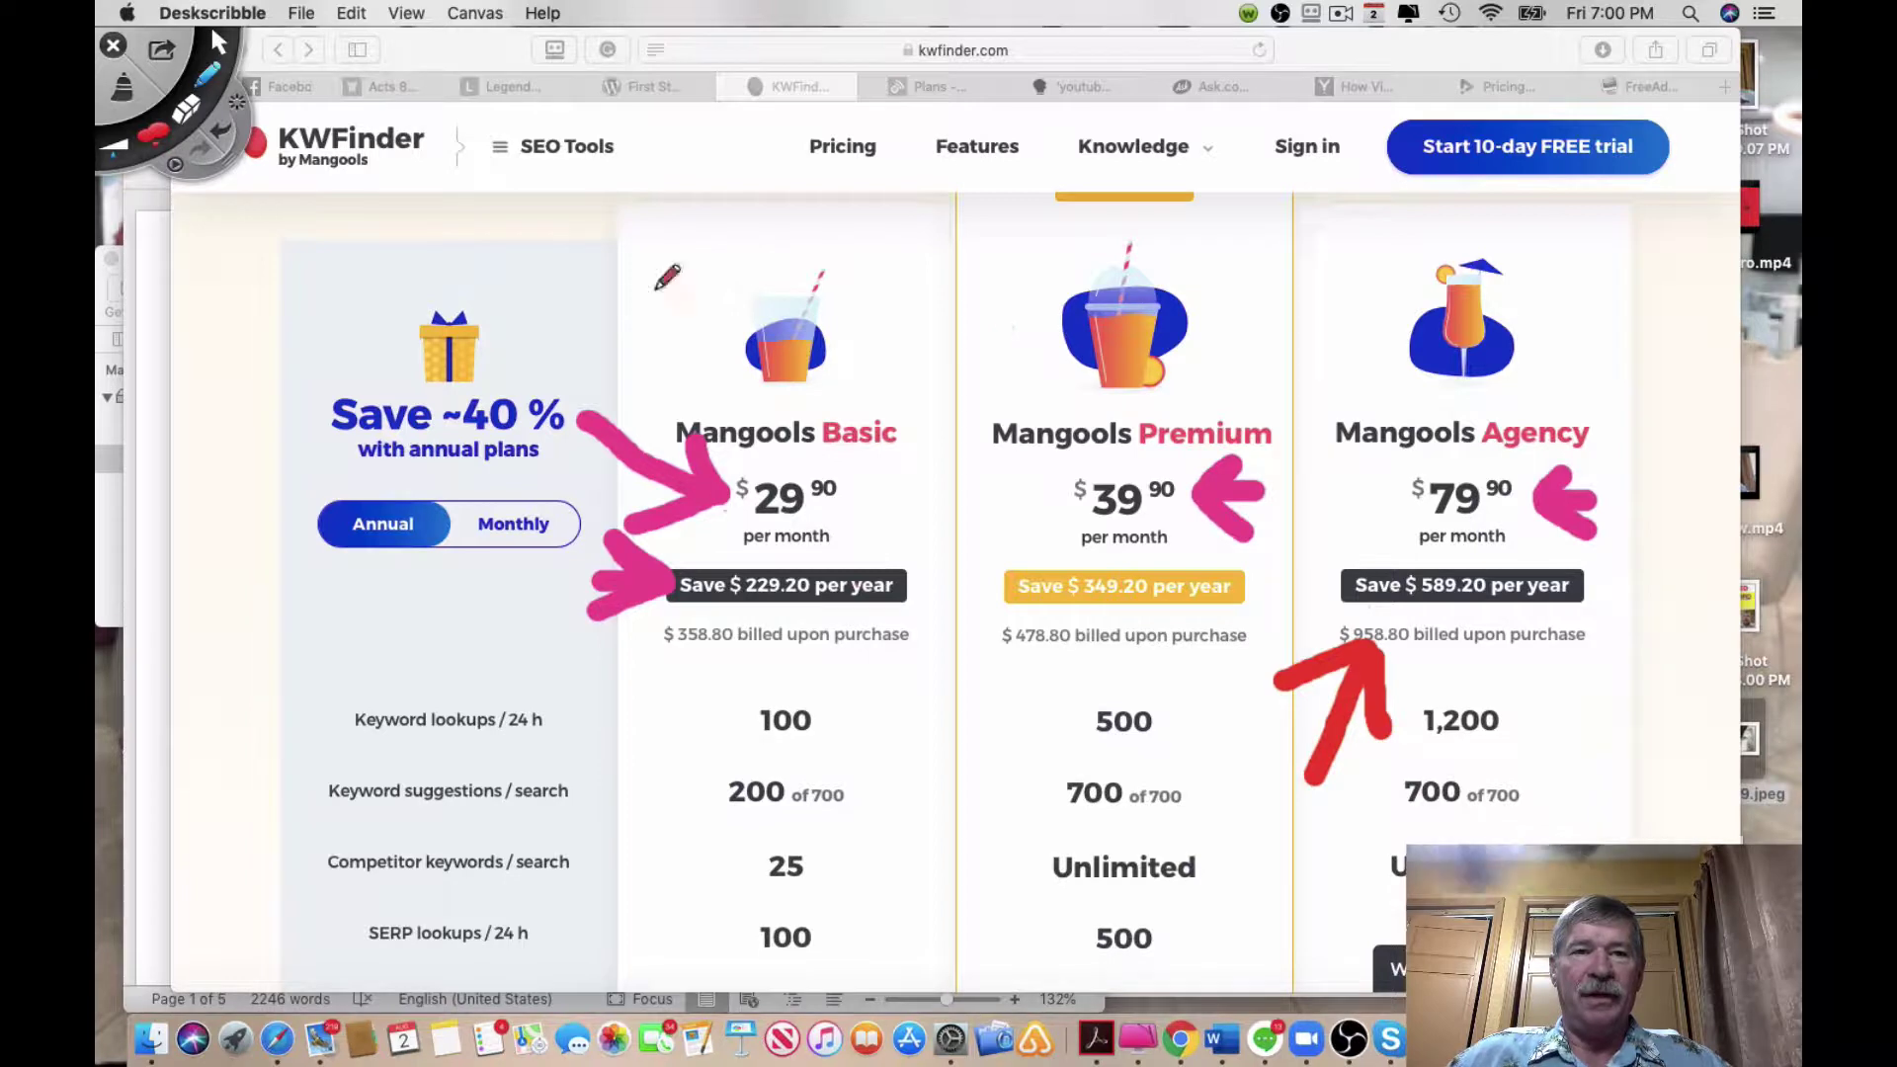
{"action": "left_click", "coordinate": [113, 47]}
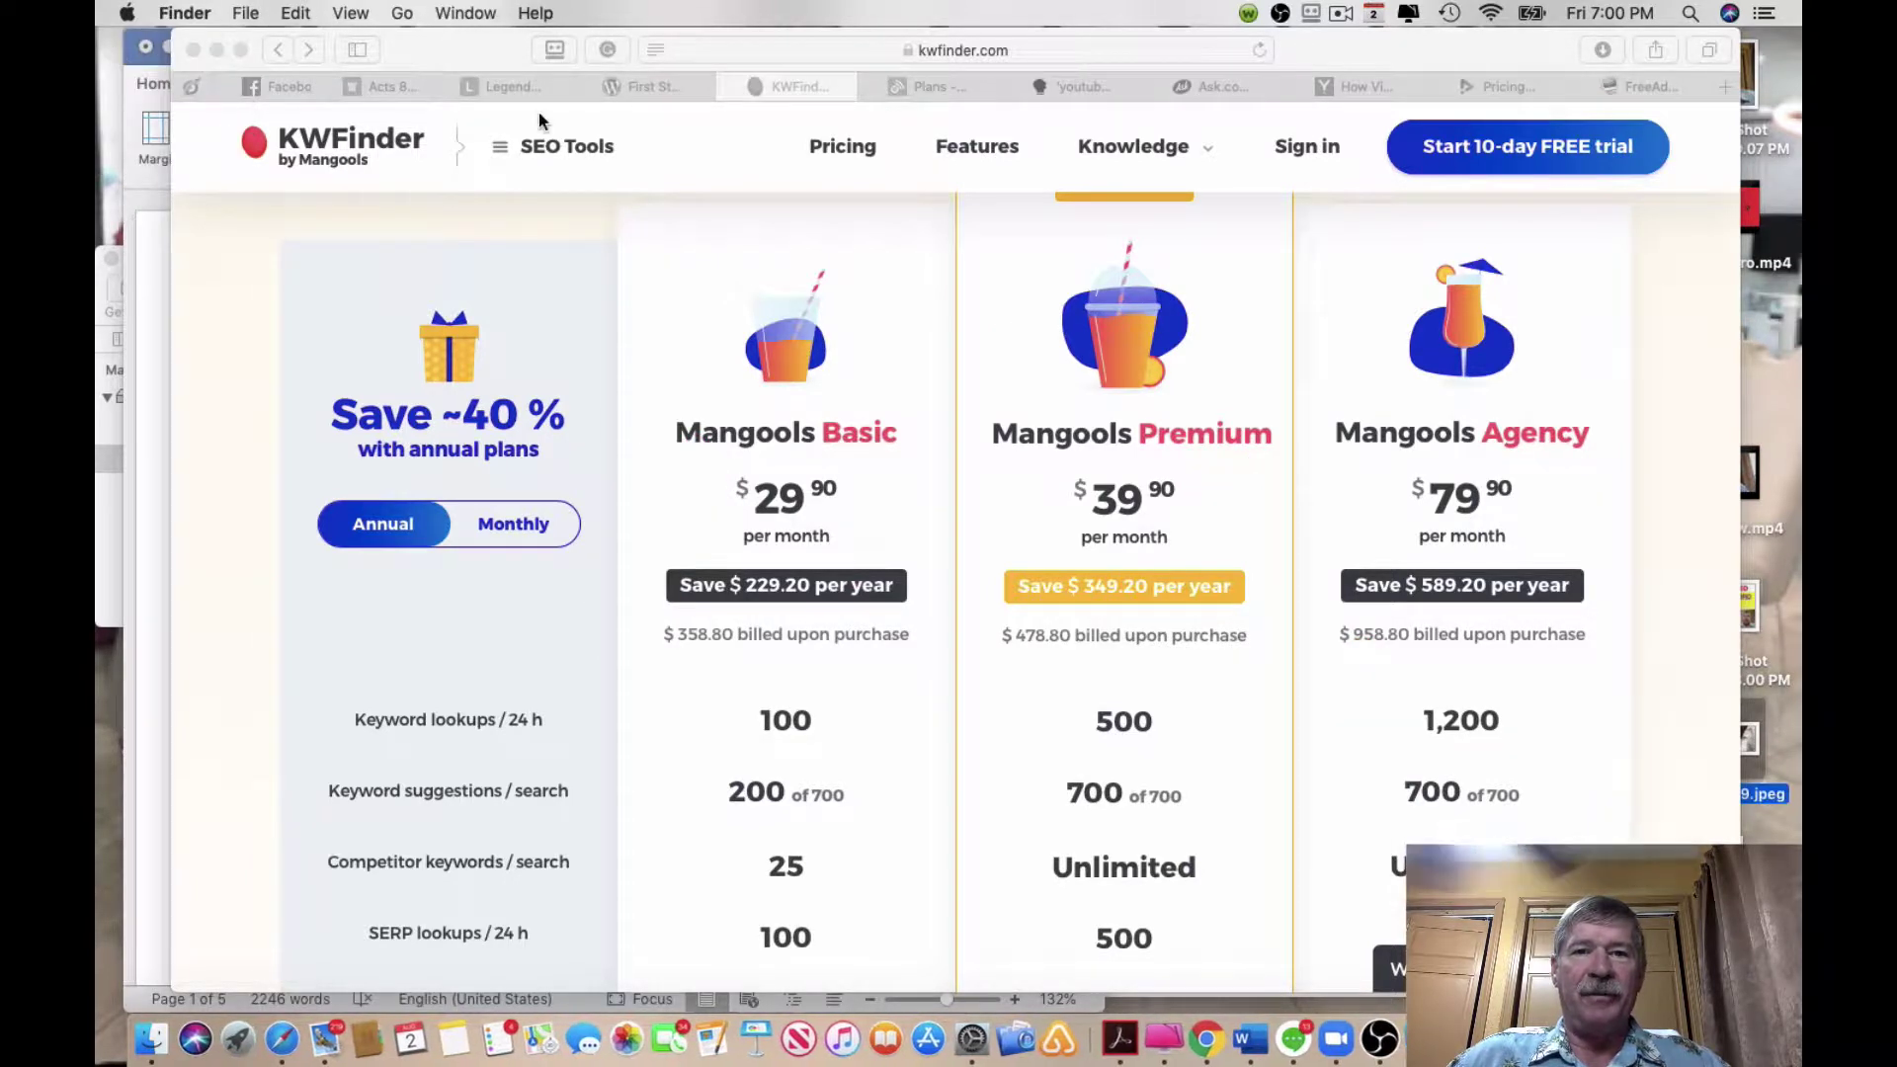
Show the BuzzSumo plans page and mark the Pro plan's monthly price with a red line, erasing the stray dots.
{"action": "left_click", "coordinate": [926, 87]}
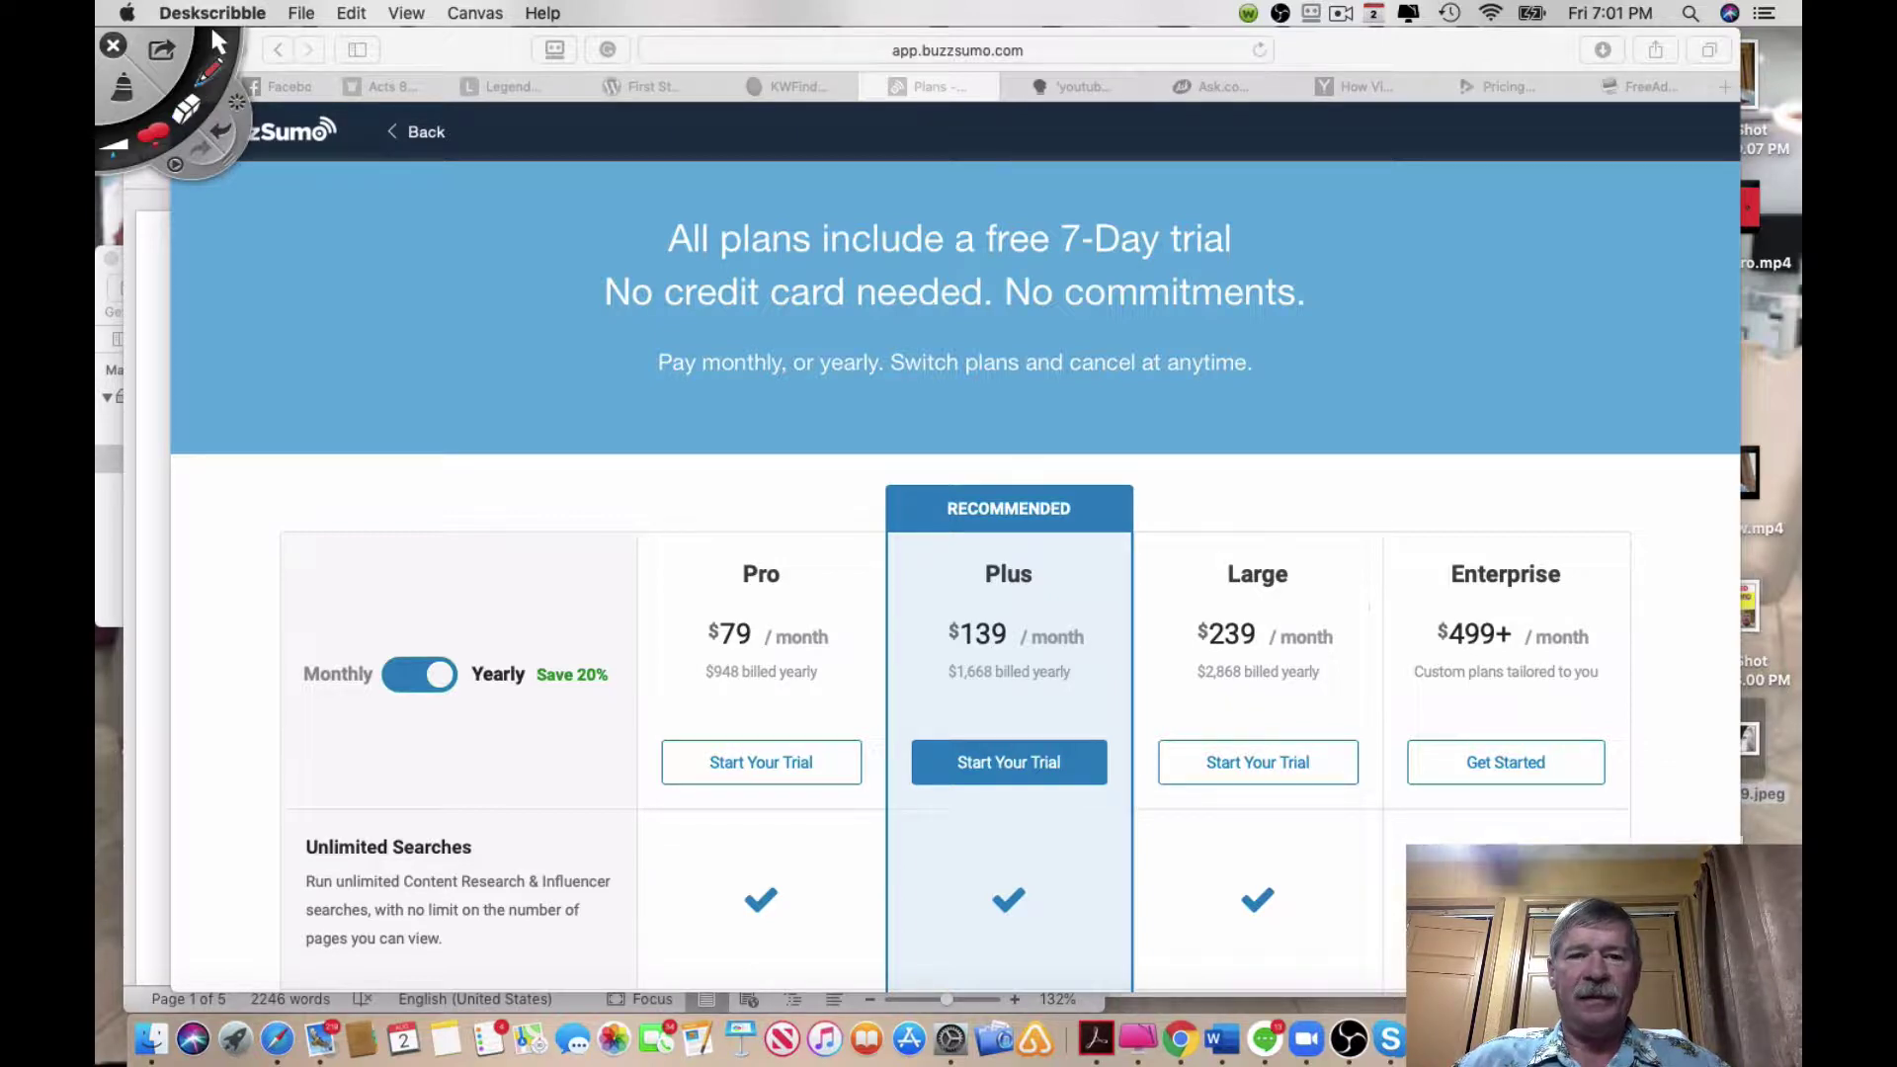
{"action": "left_click_drag", "start_coordinate": [703, 638], "coordinate": [591, 760]}
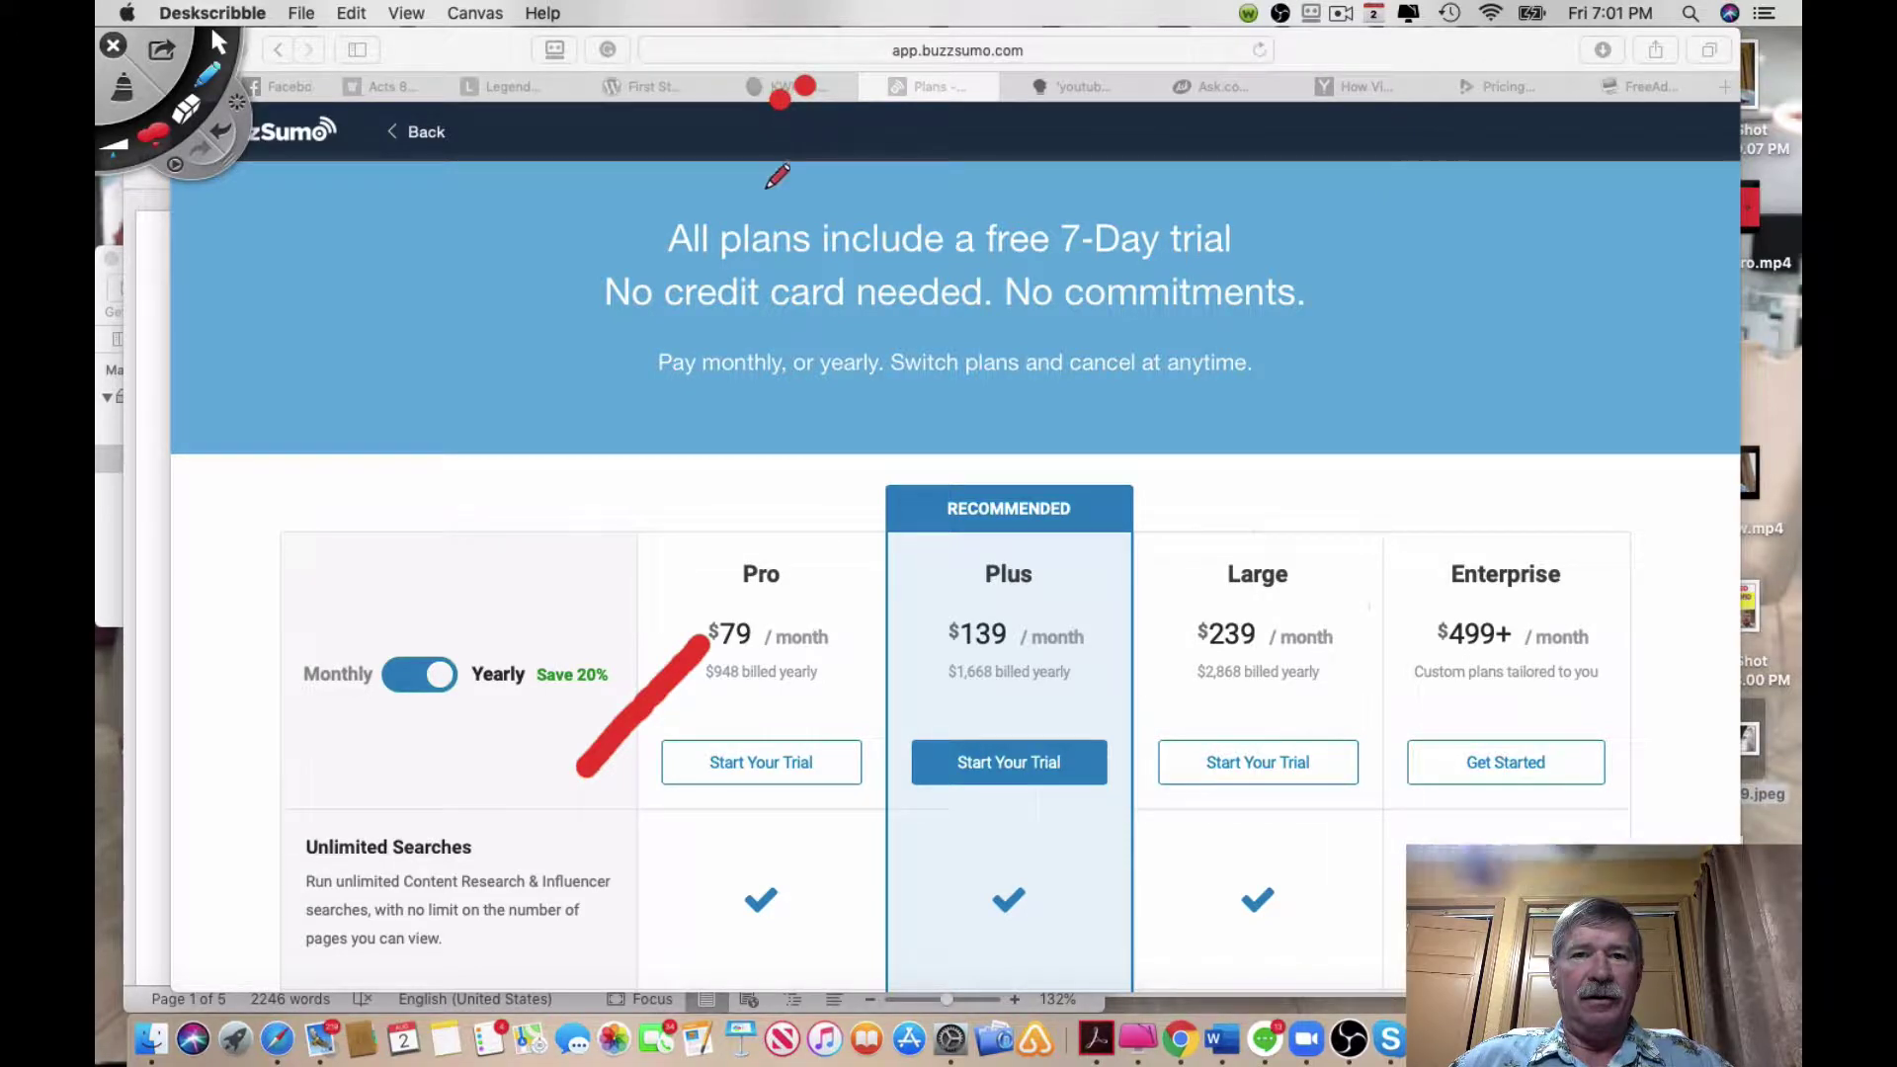
{"action": "left_click", "coordinate": [187, 107]}
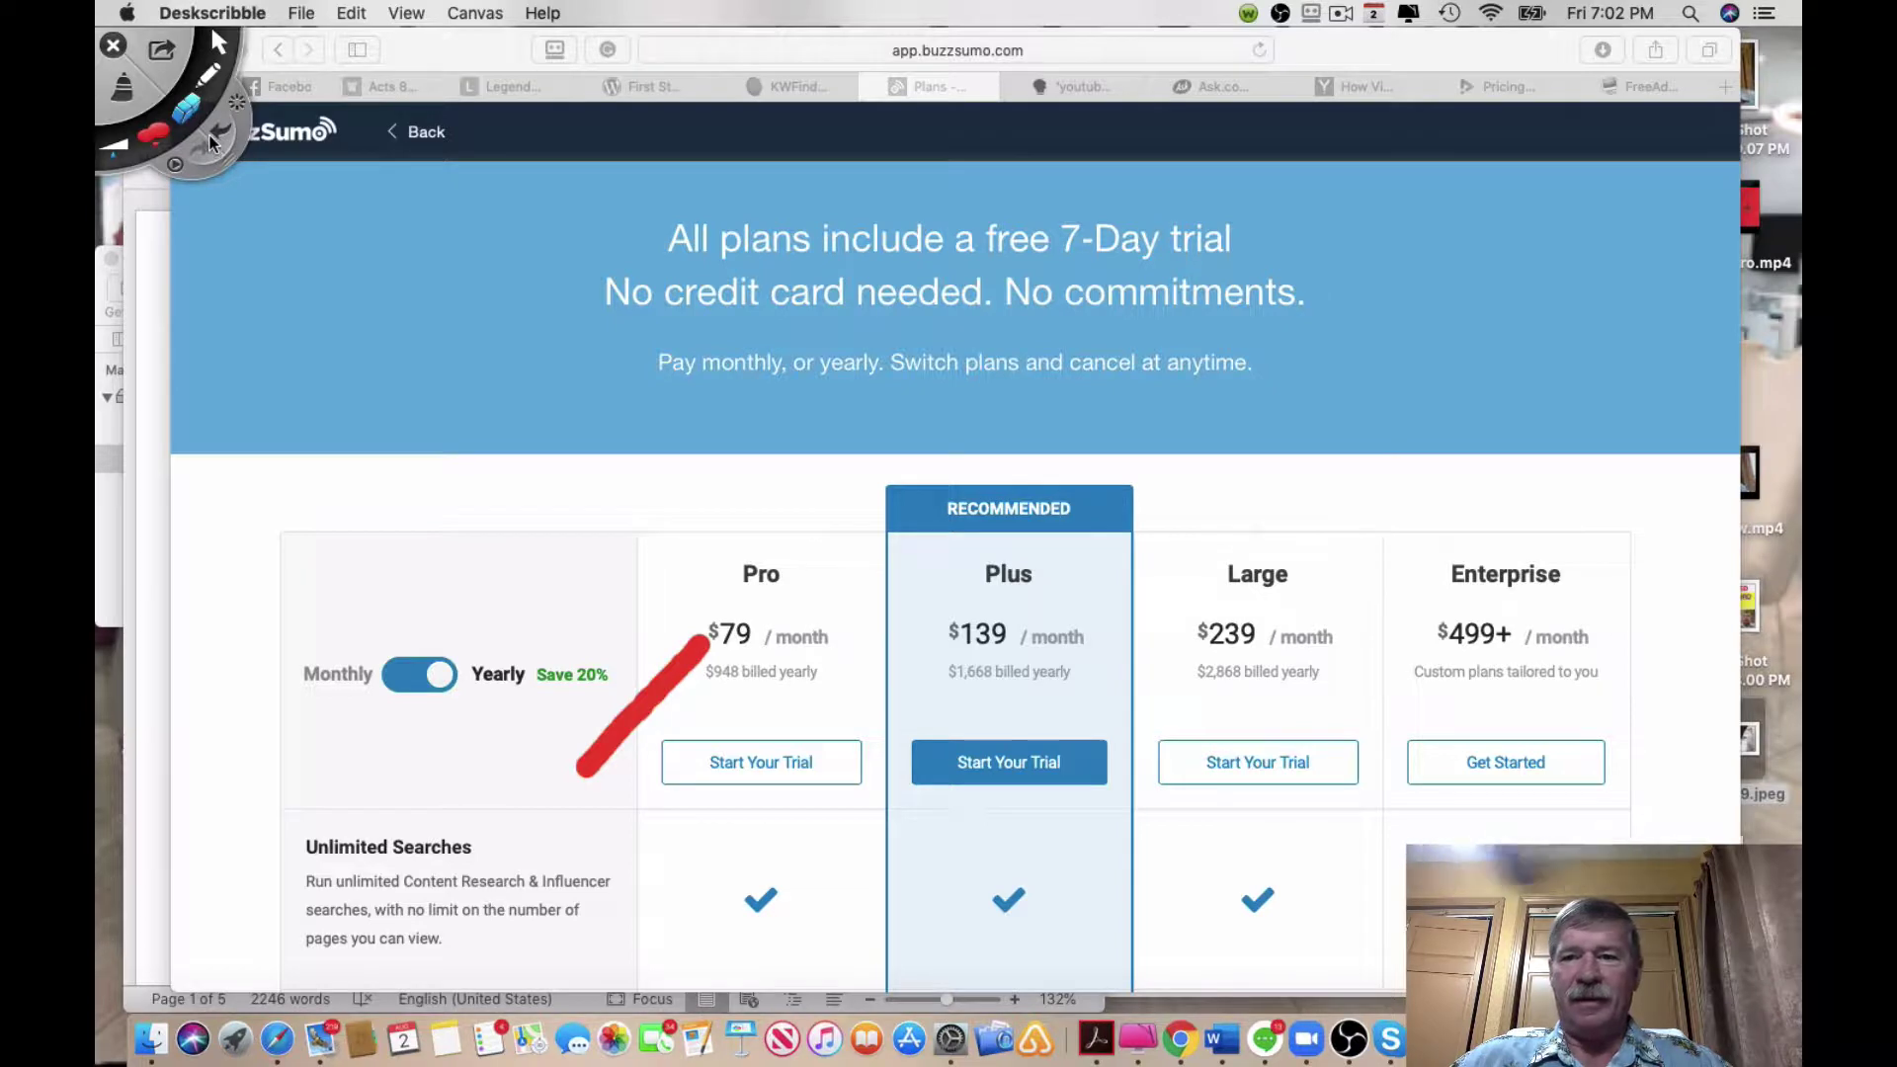
Underline "free 7-Day" in red in the BuzzSumo headline and close the annotation overlay.
{"action": "left_click", "coordinate": [213, 83]}
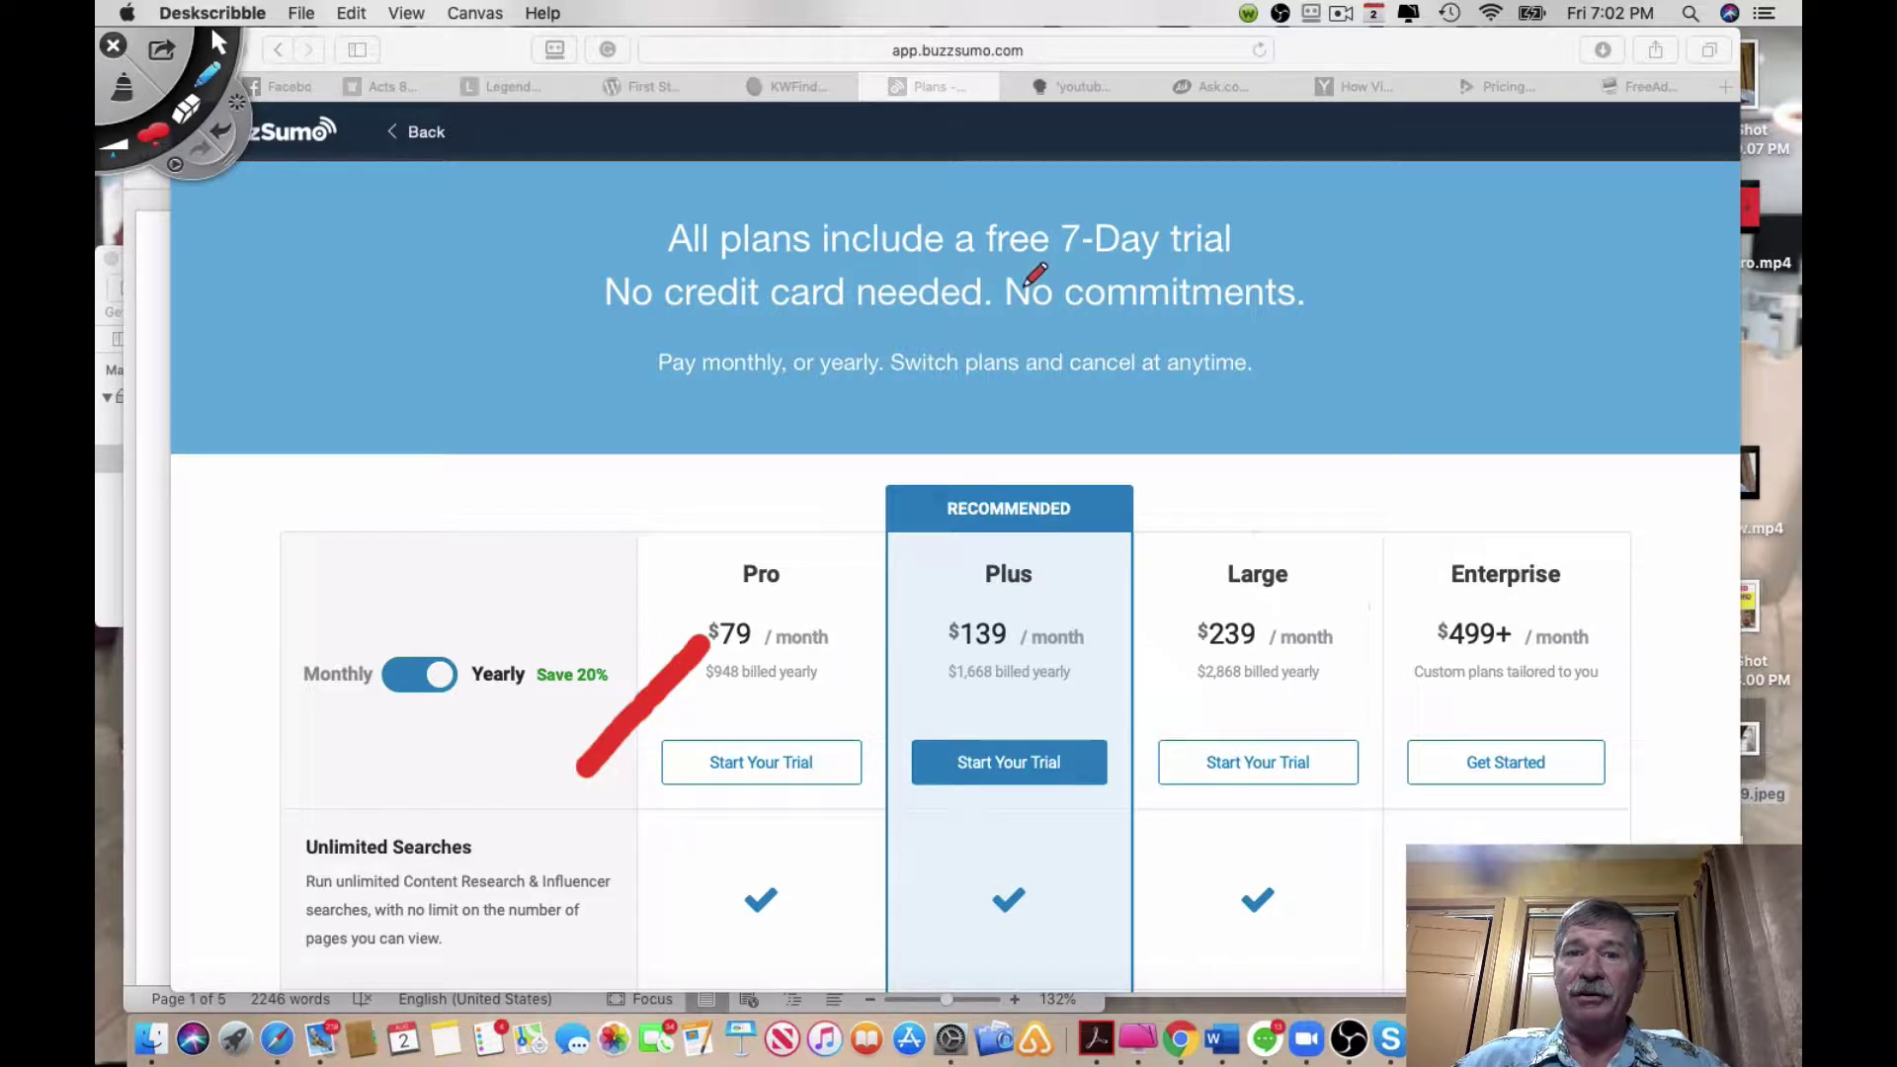
{"action": "left_click_drag", "start_coordinate": [978, 262], "coordinate": [1138, 267]}
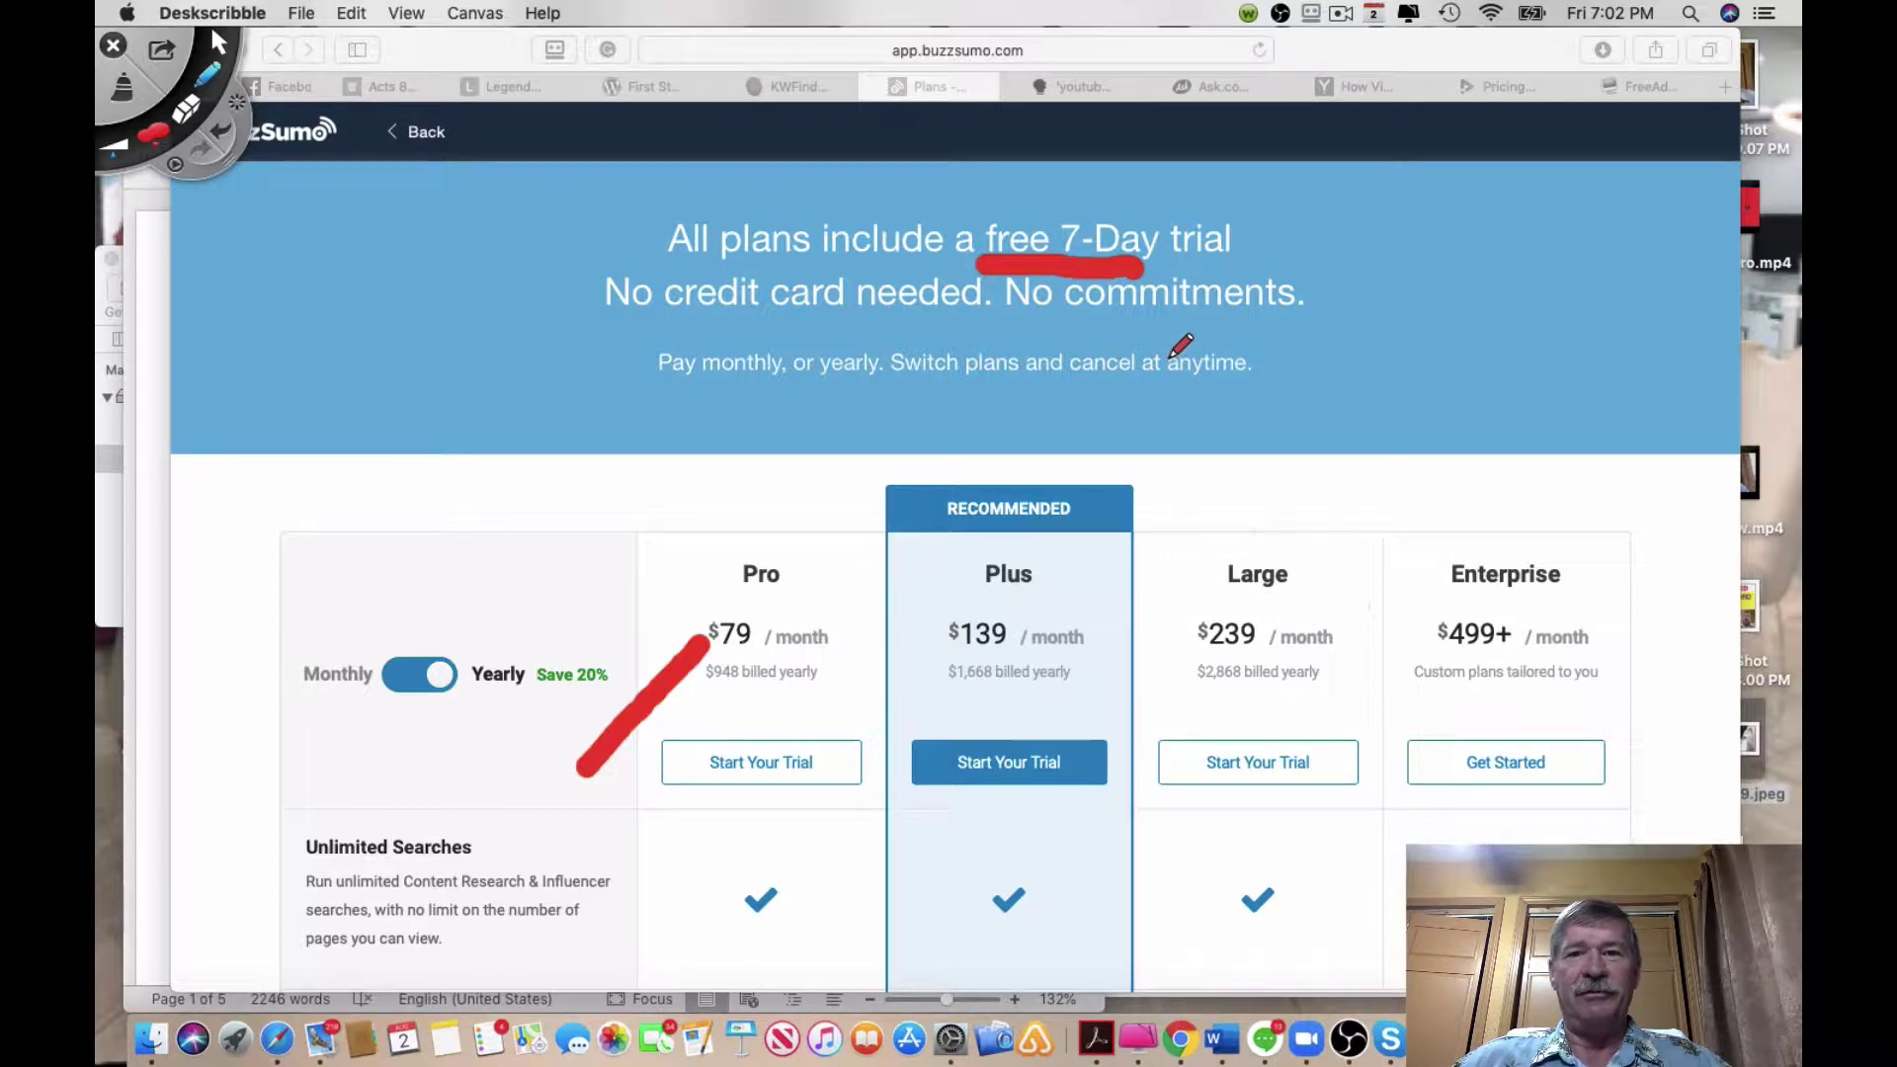
{"action": "left_click", "coordinate": [112, 44]}
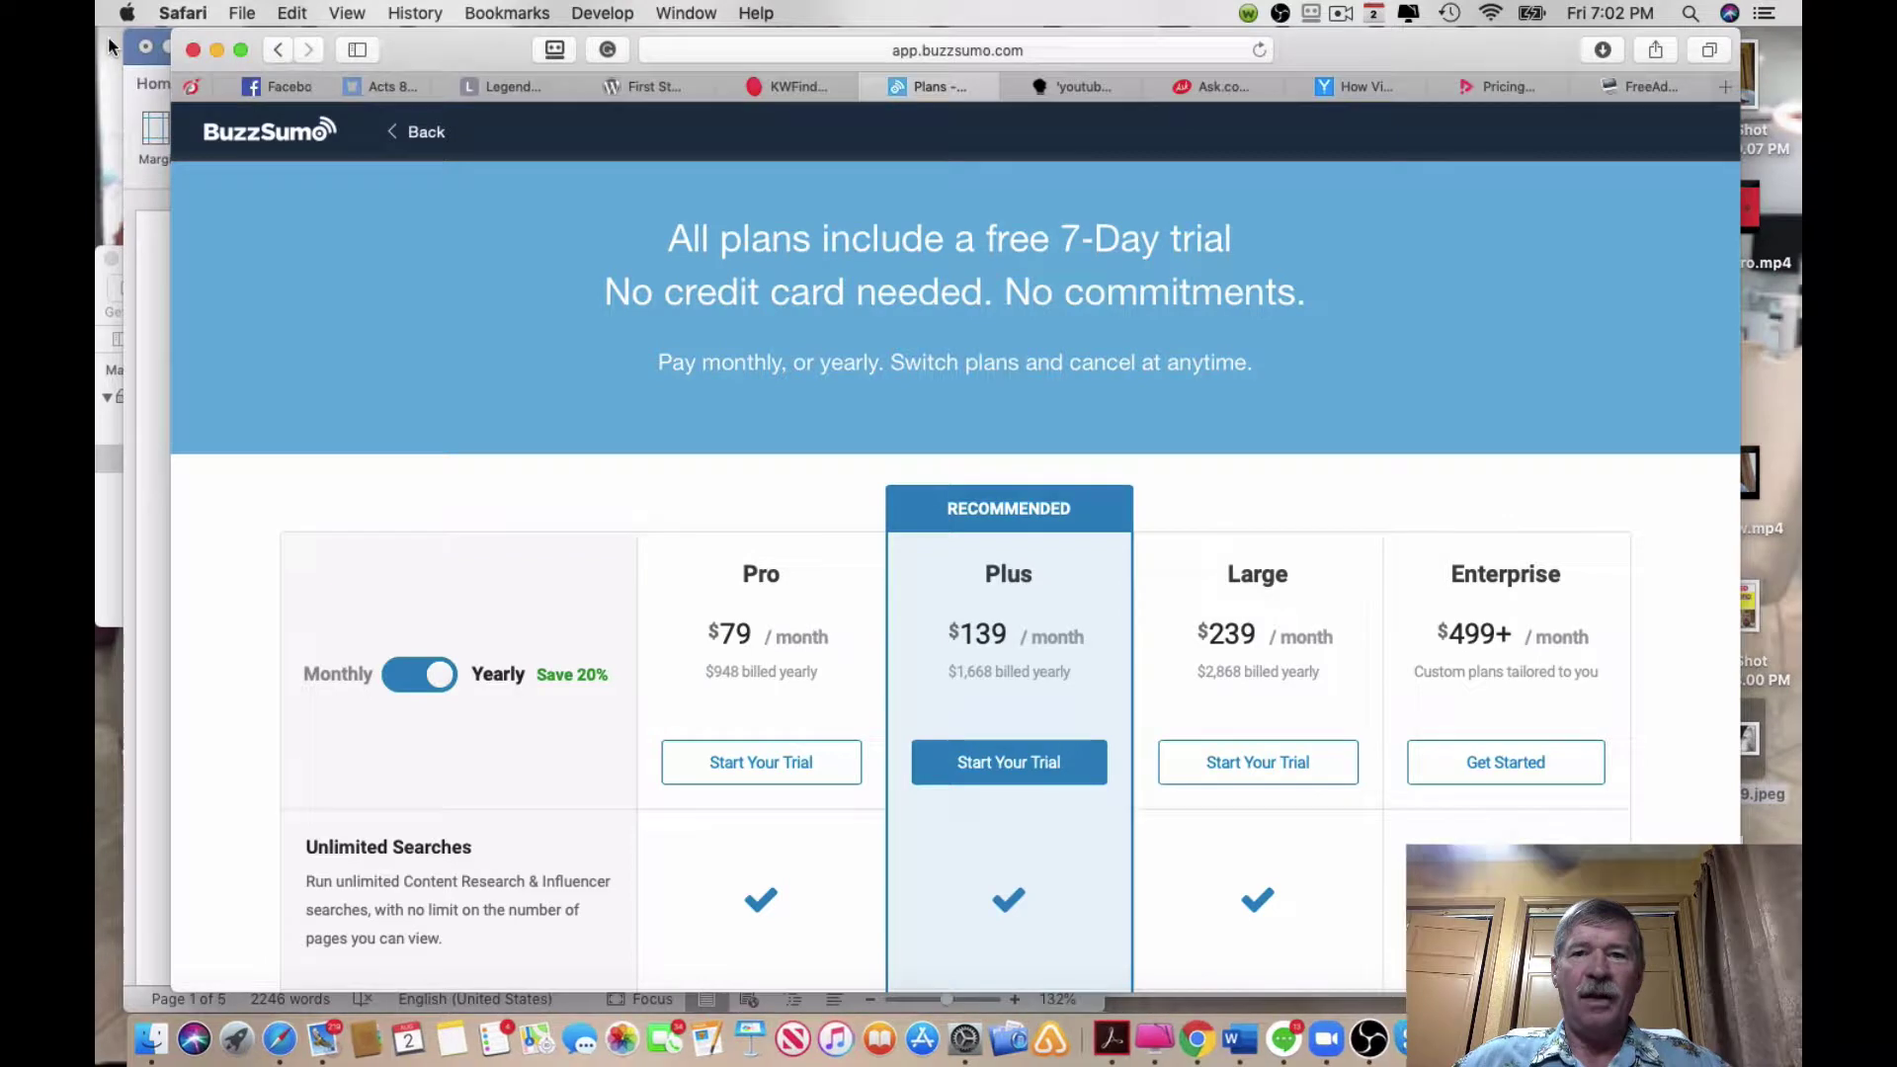
Open the AnswerThePublic results for "youtube marketing" and view the search heading and new search option.
{"action": "left_click", "coordinate": [1084, 87]}
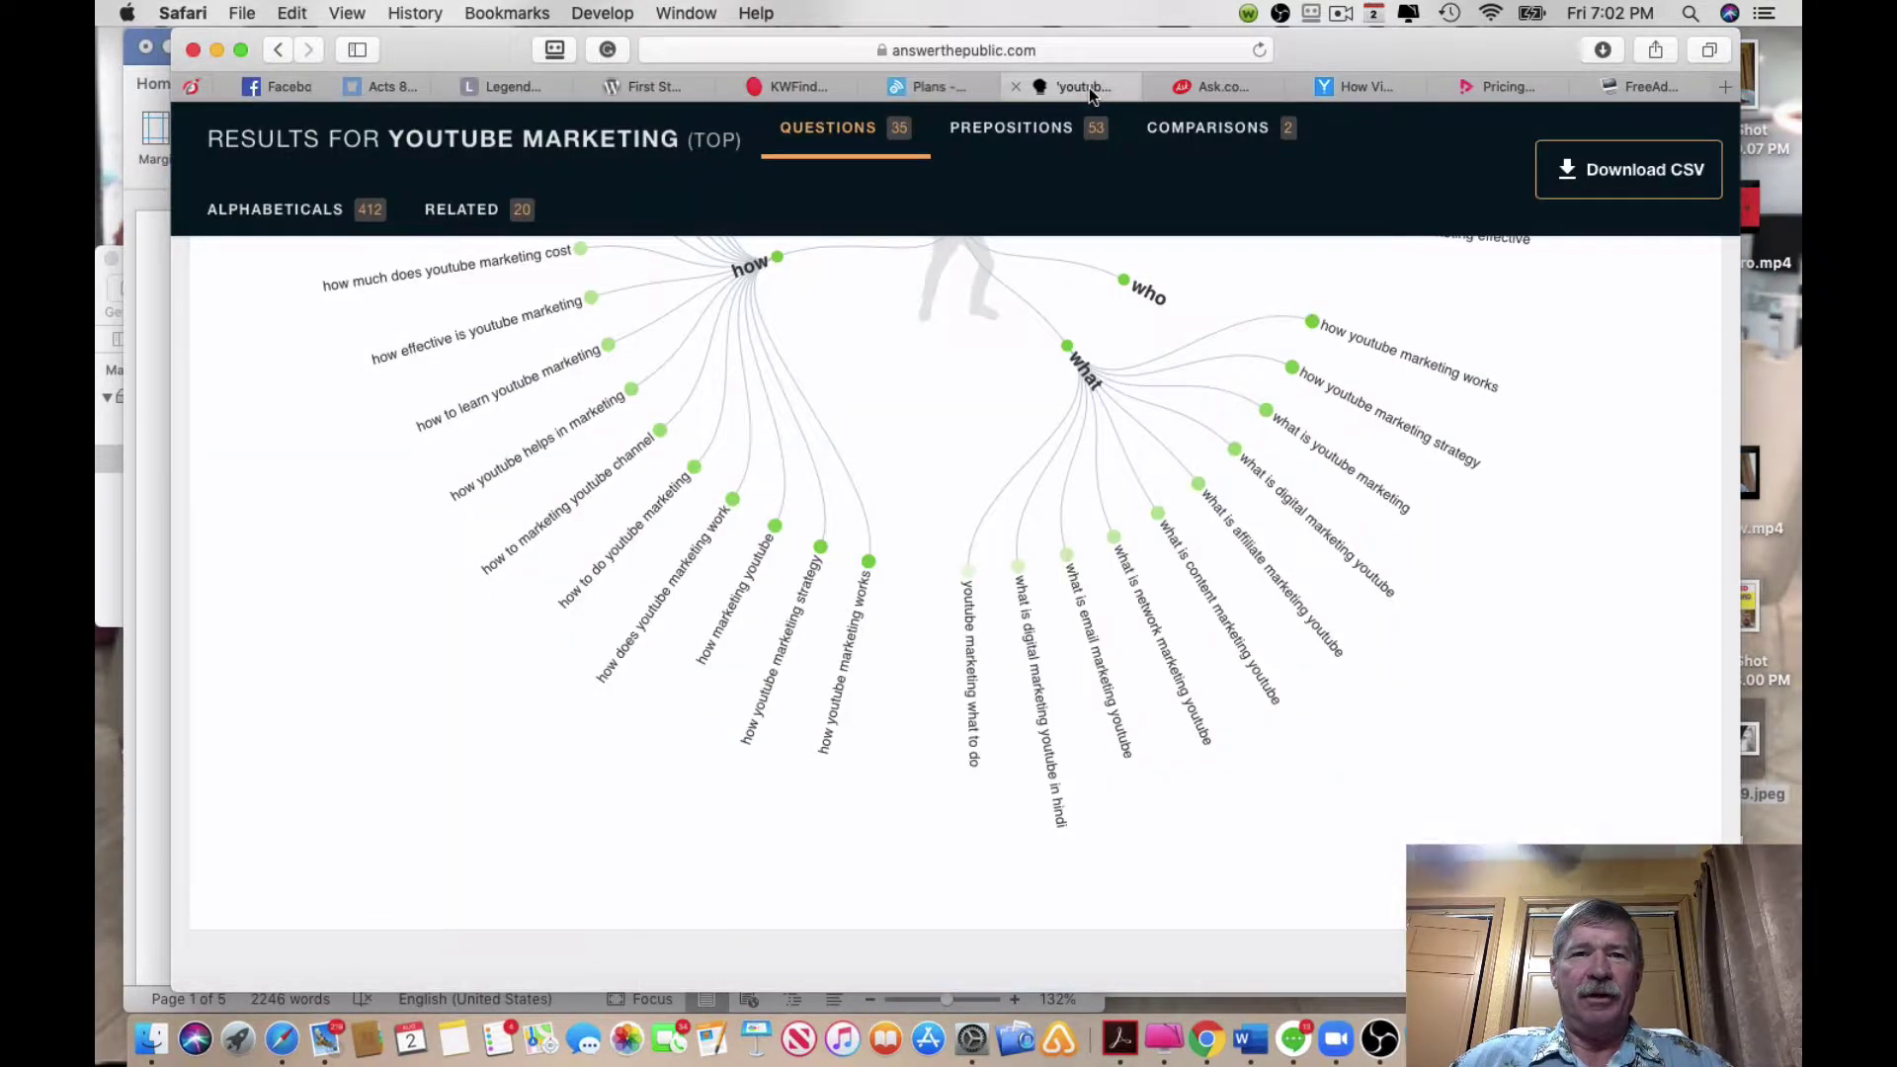
{"action": "scroll", "coordinate": [1087, 139], "scroll_direction": "up", "scroll_amount": 10}
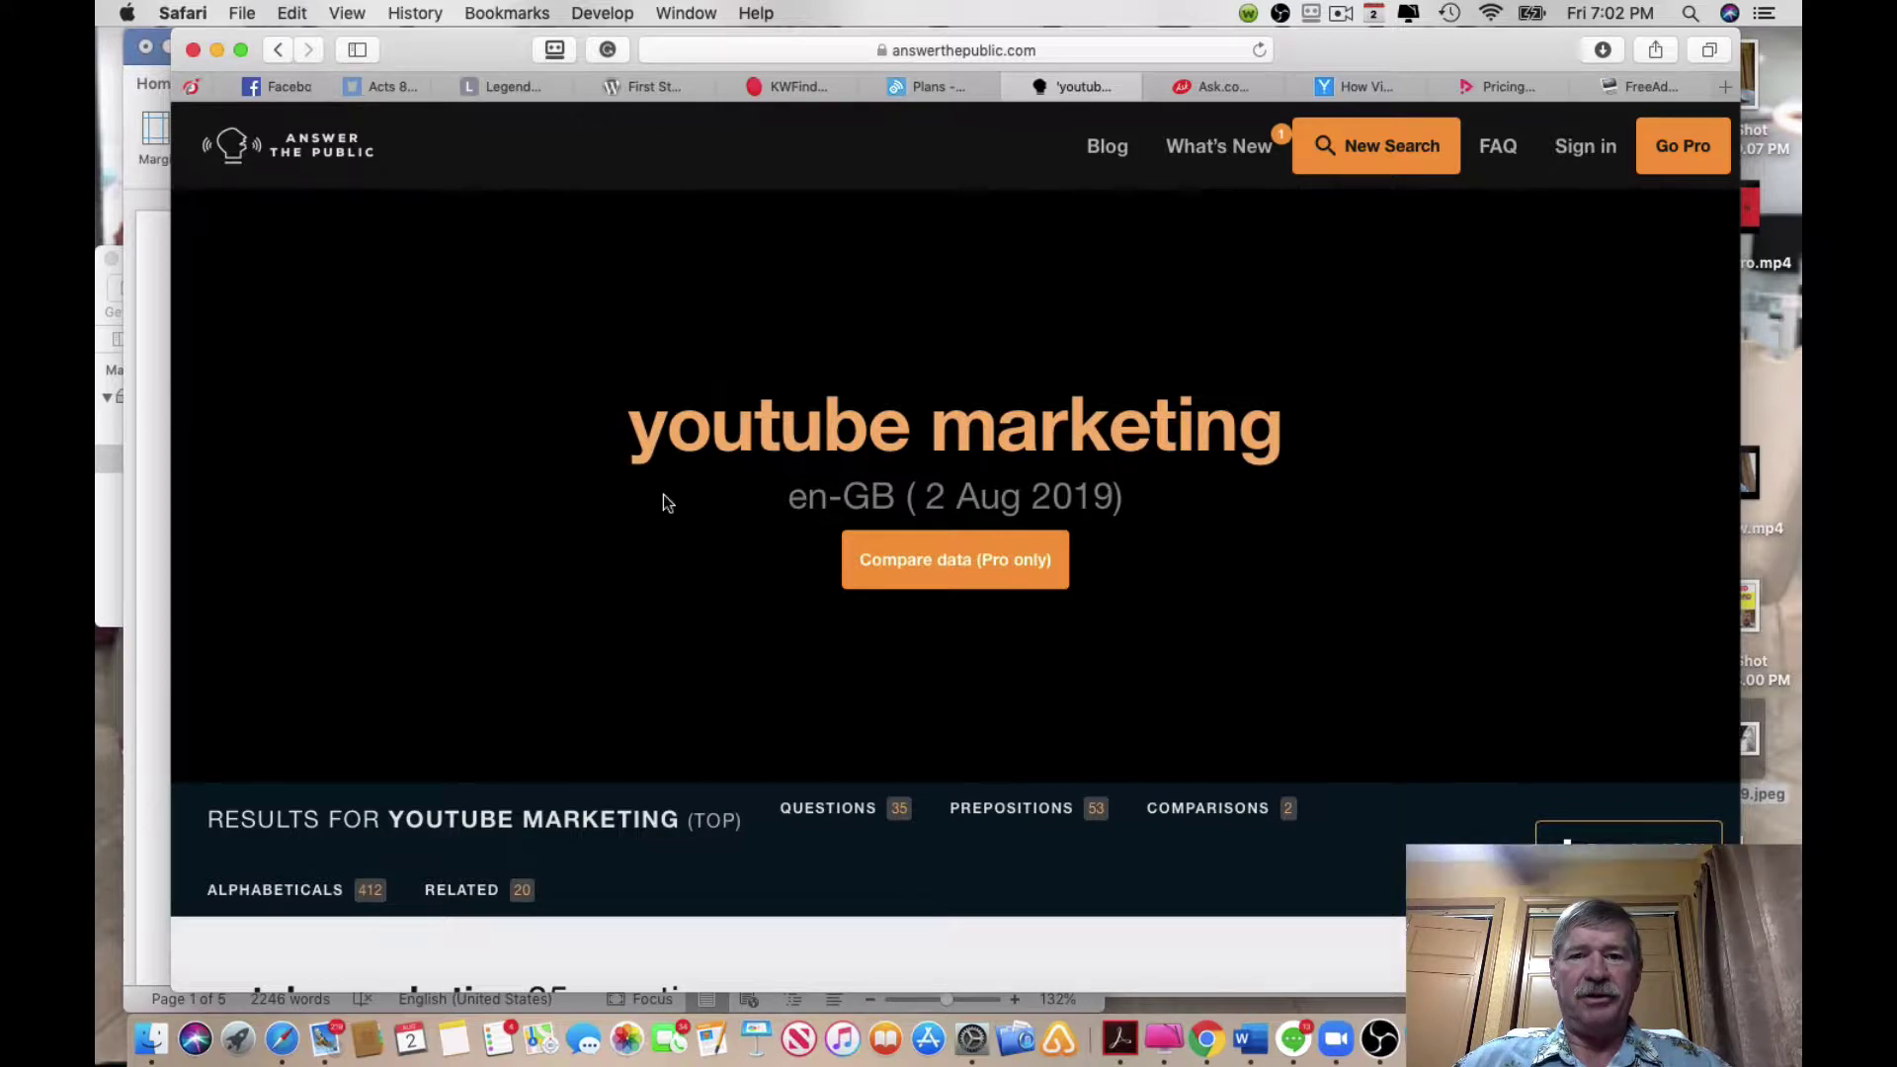
{"action": "scroll", "coordinate": [663, 494], "scroll_direction": "down", "scroll_amount": 3}
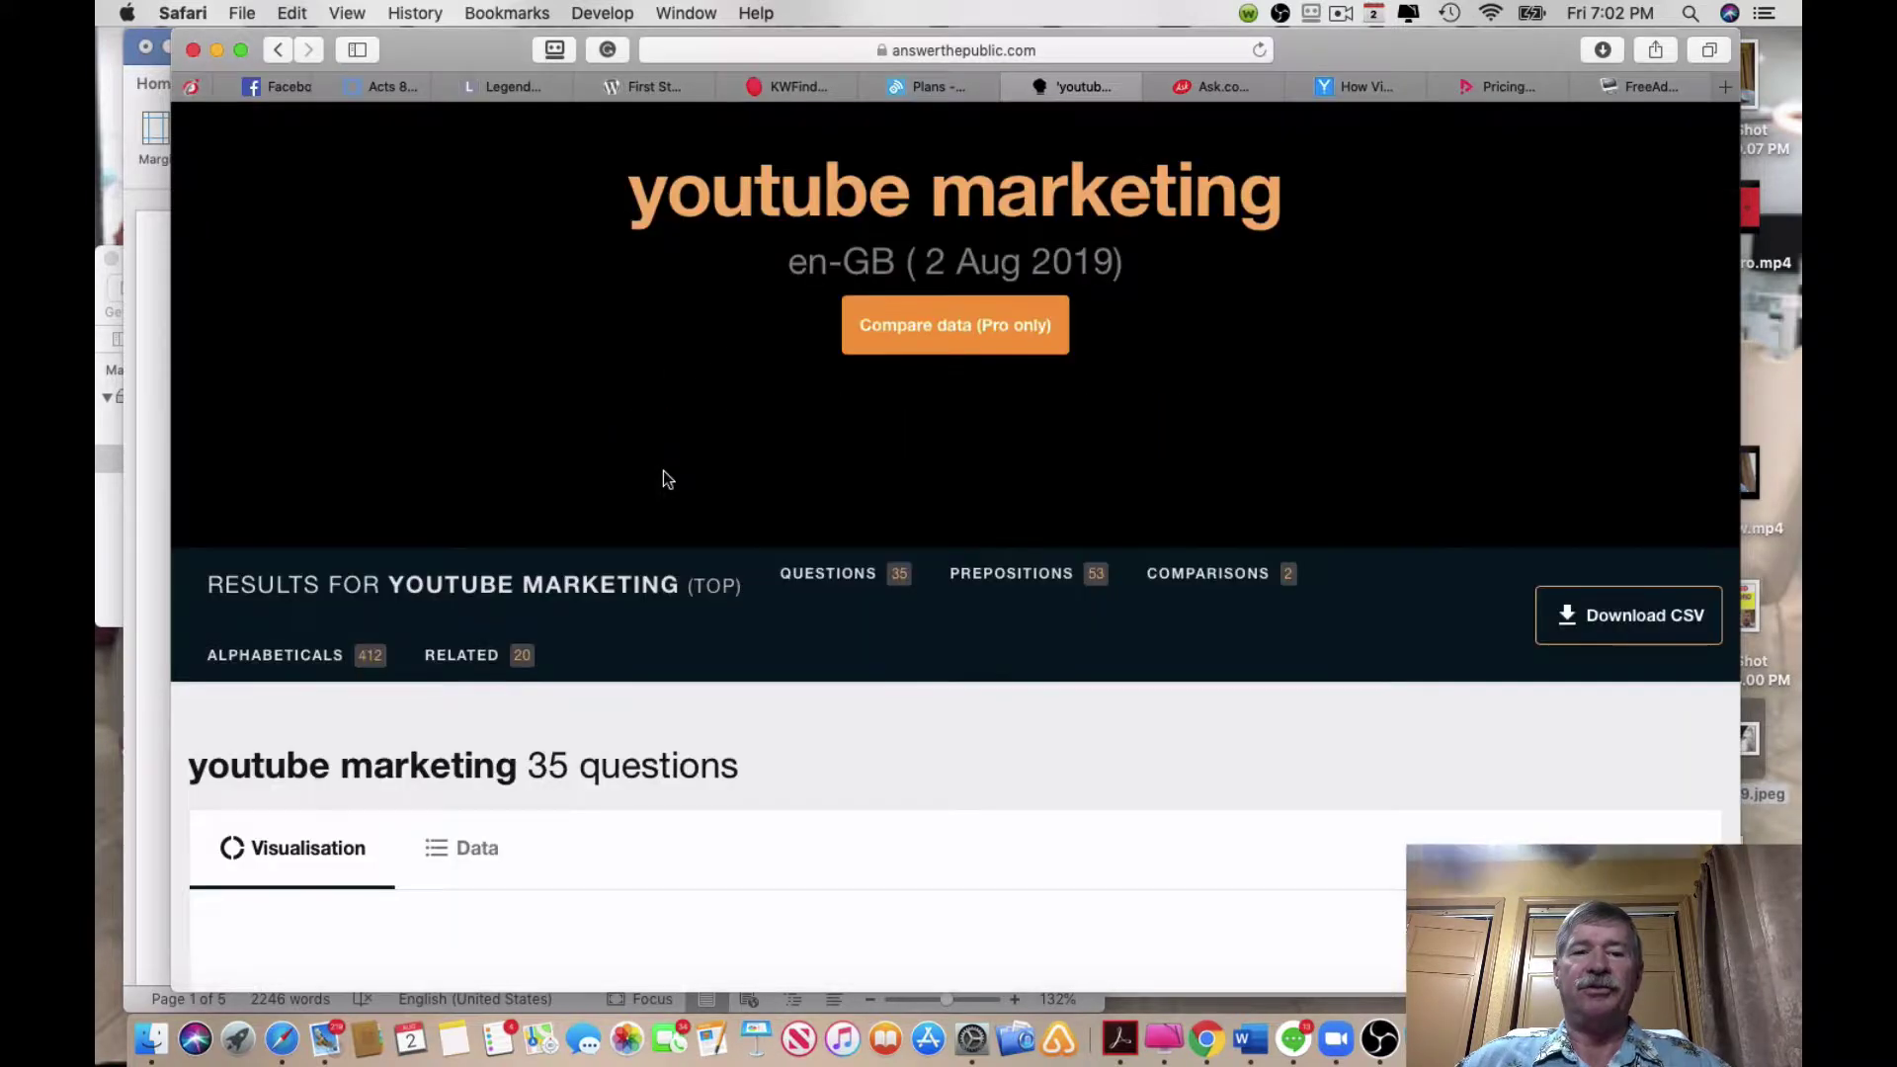
{"action": "scroll", "coordinate": [663, 472], "scroll_direction": "up", "scroll_amount": 3}
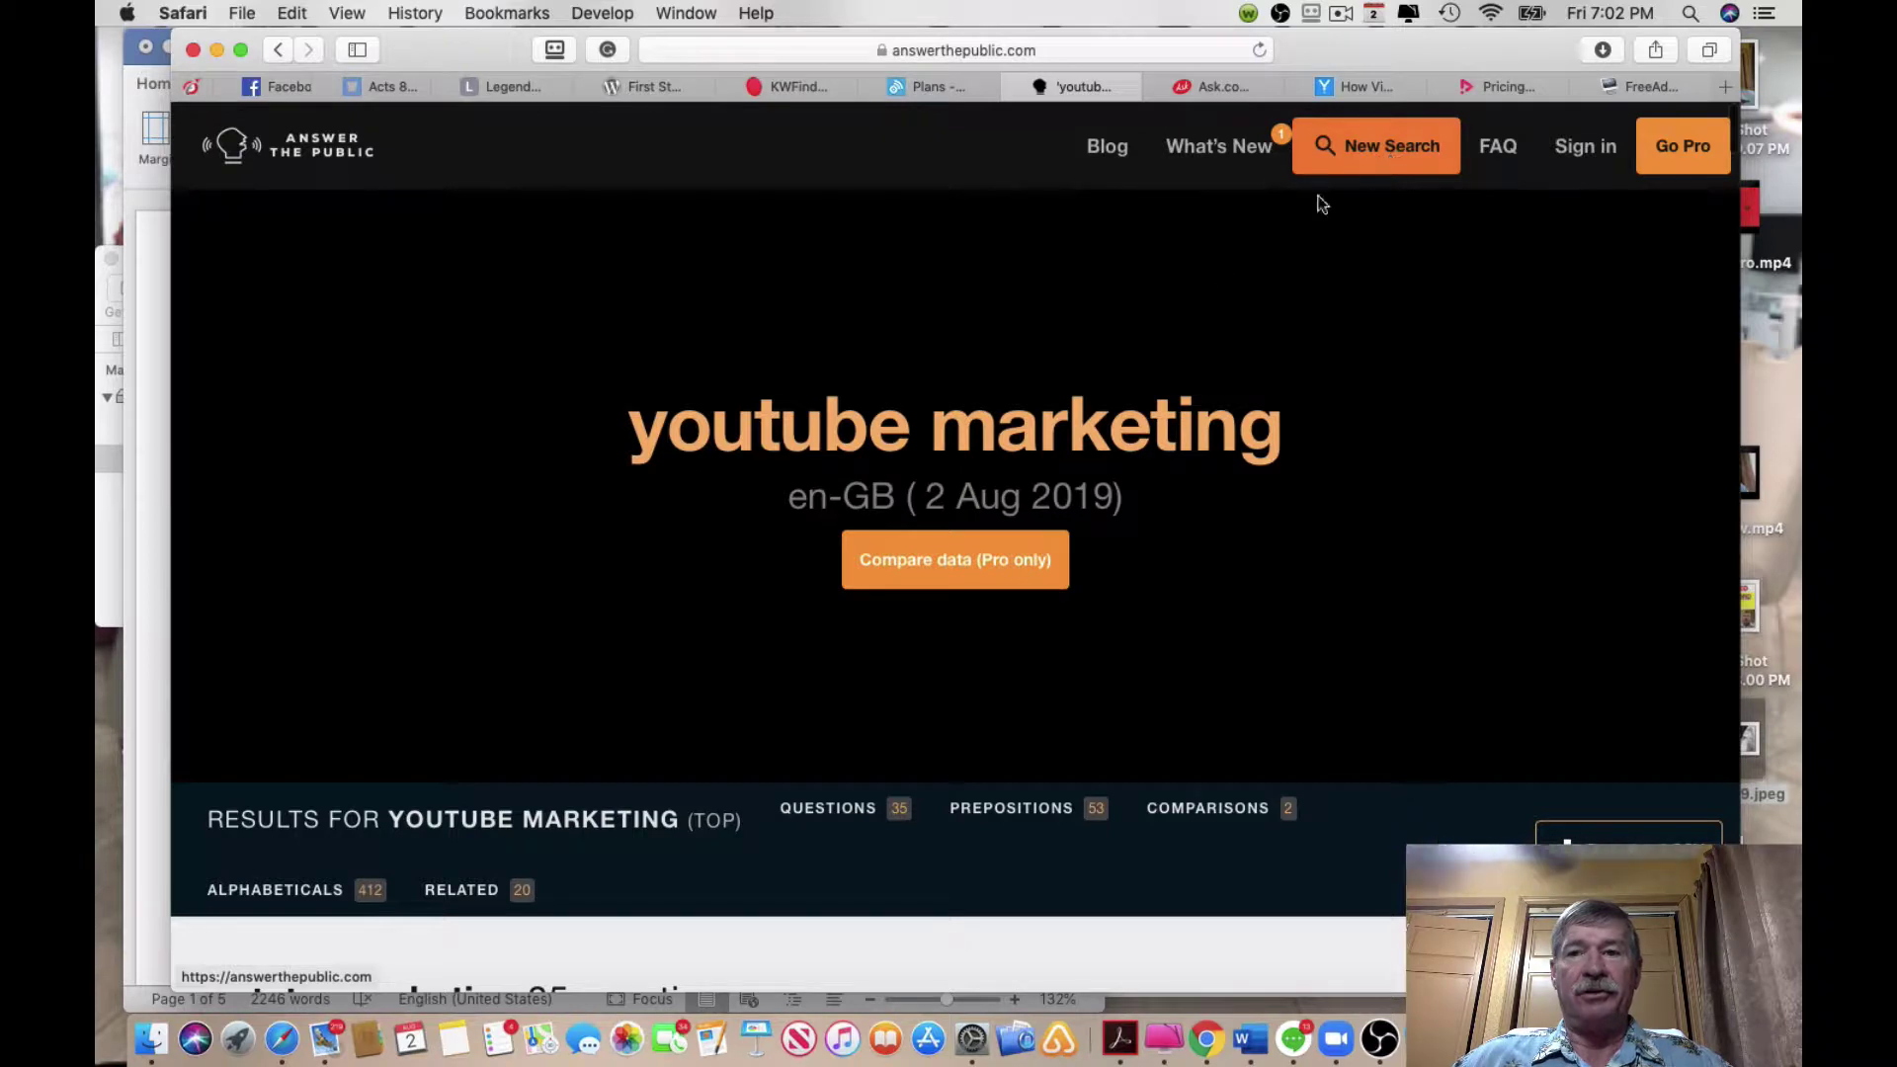
{"action": "key", "text": "super+Tab"}
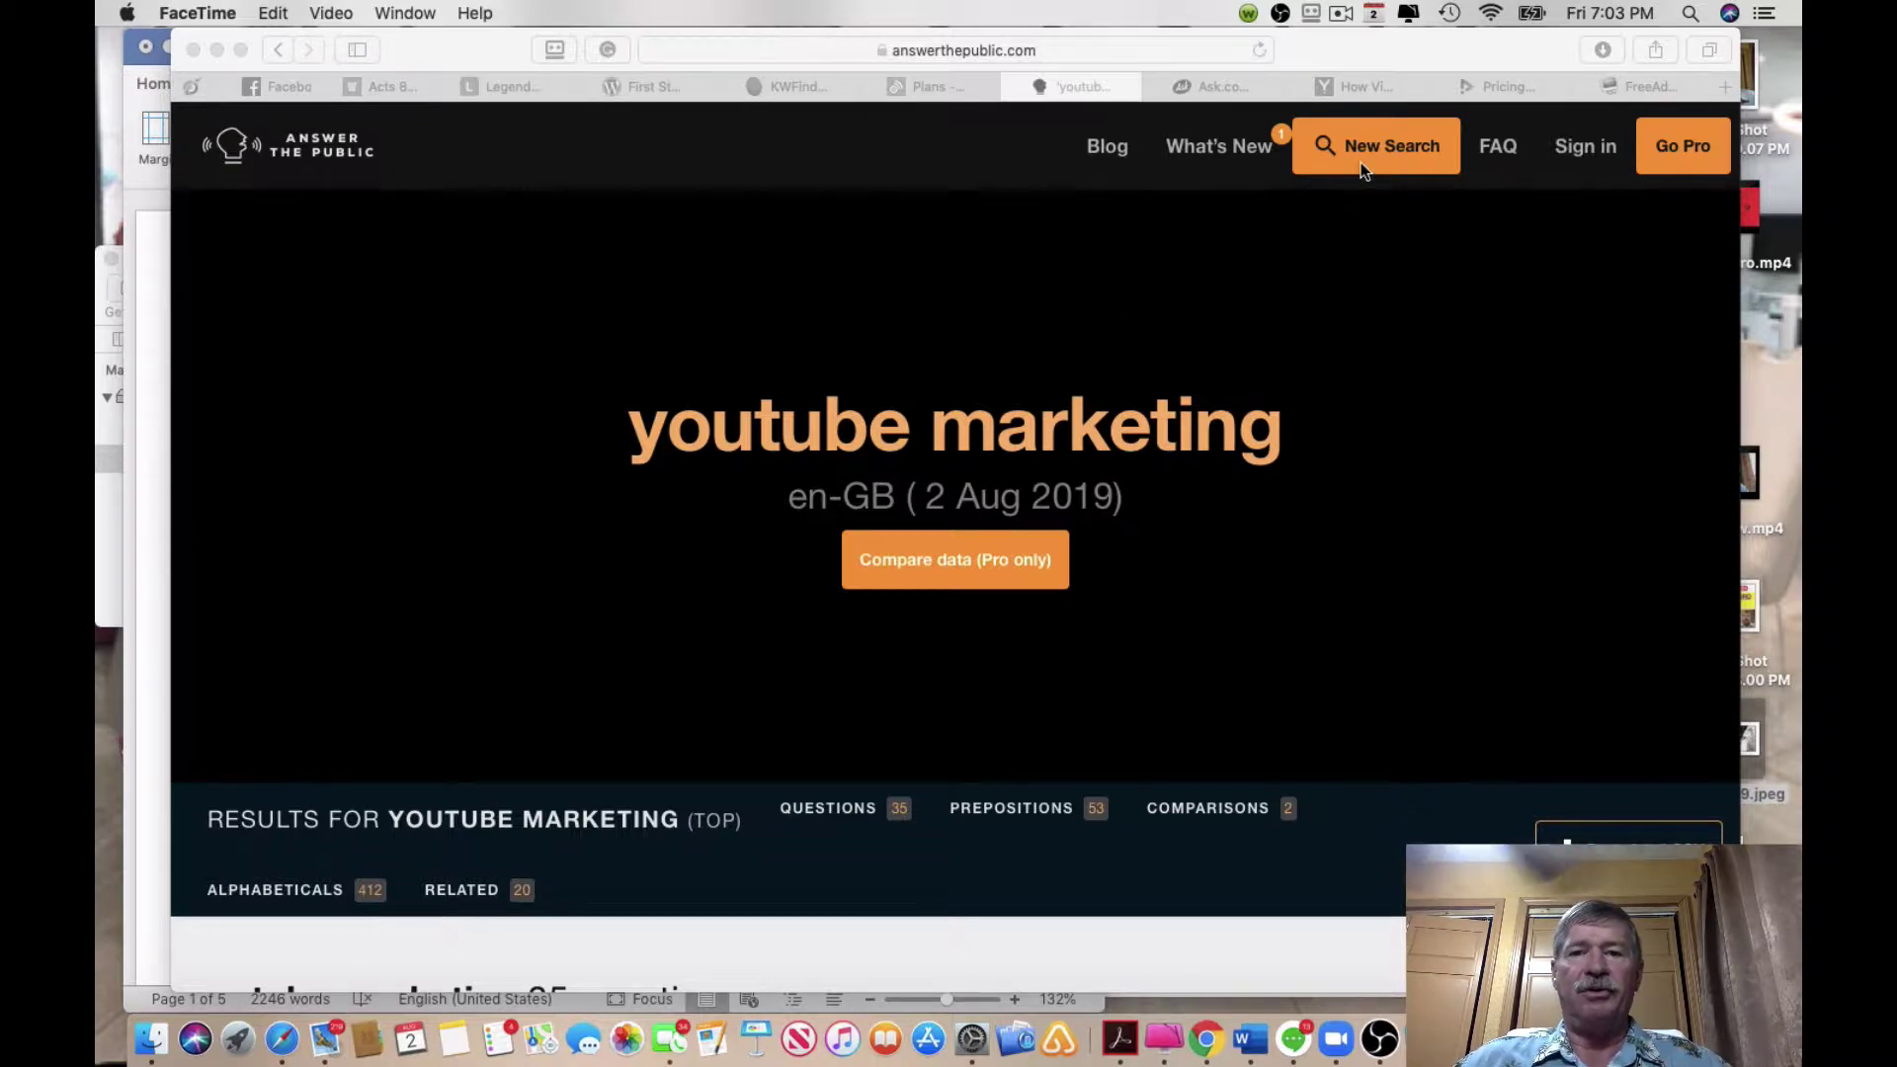
{"action": "left_click", "coordinate": [882, 462]}
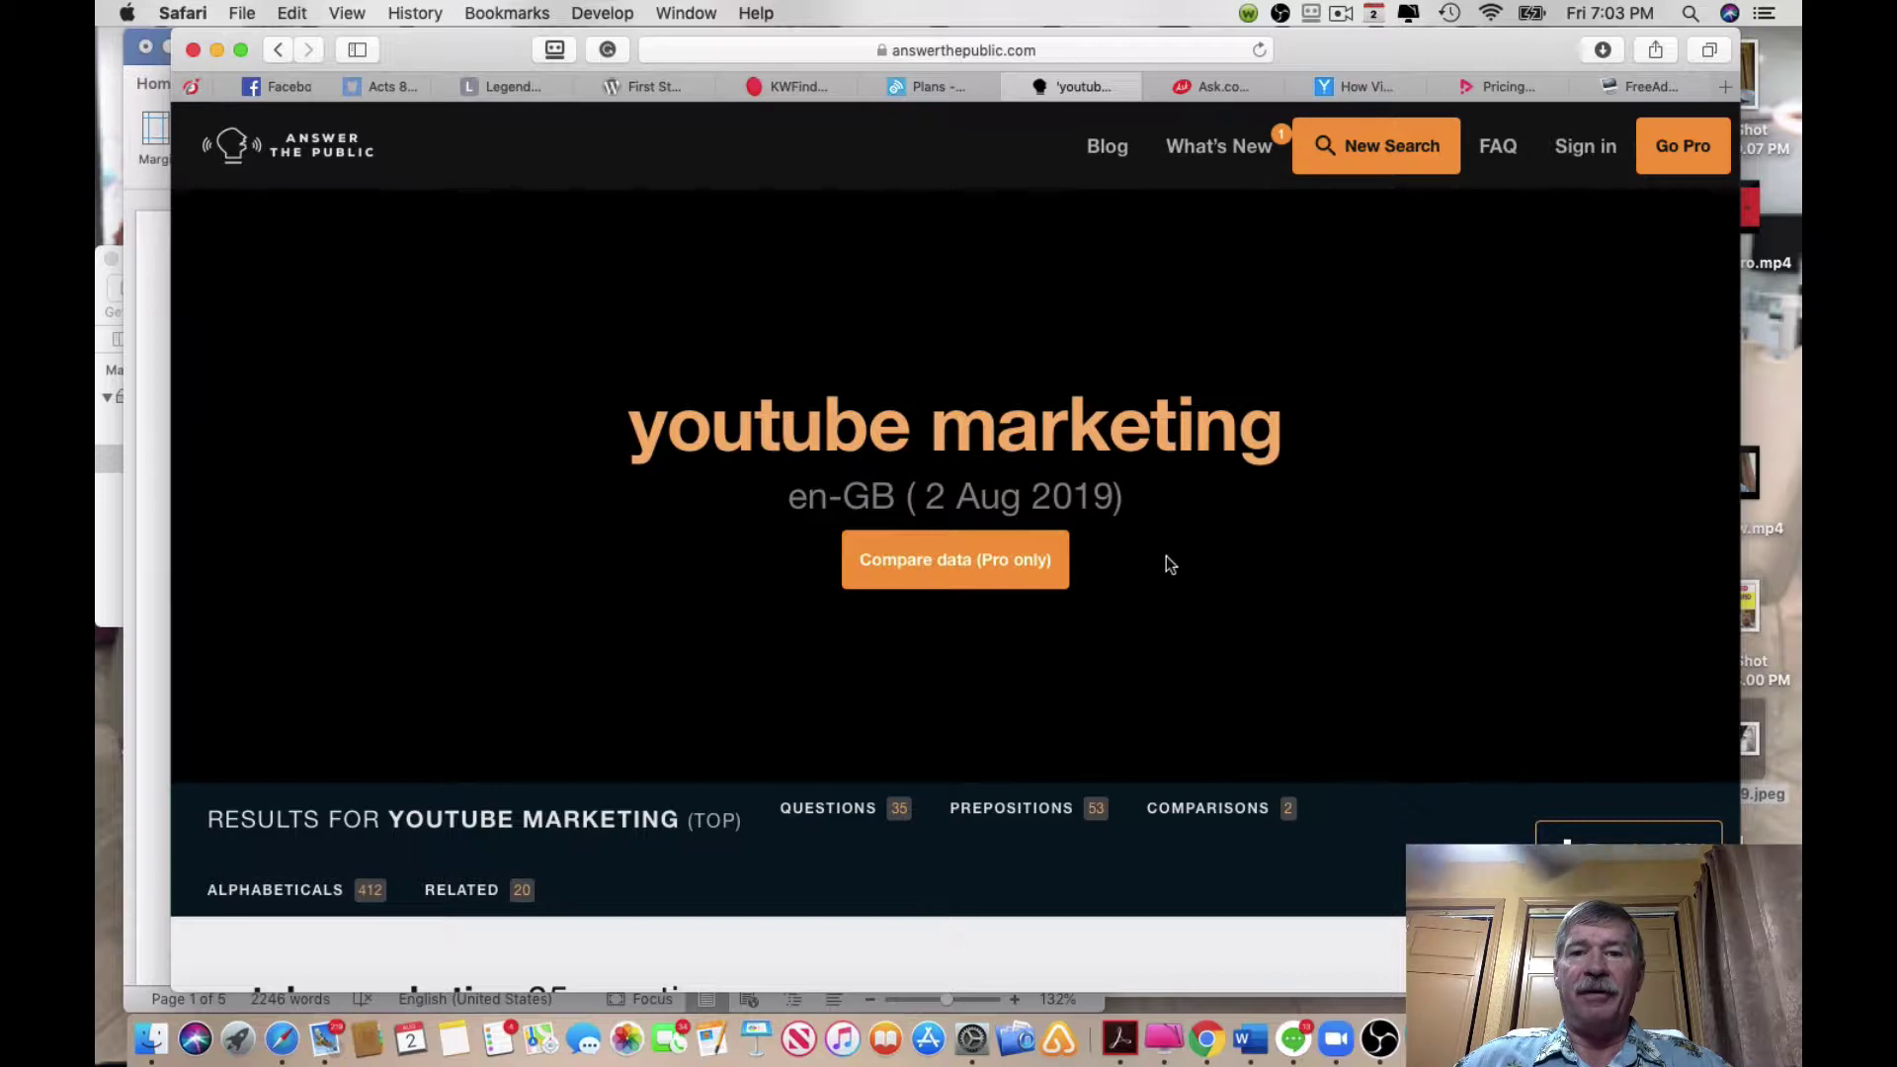
Examine the question wheel for "youtube marketing", including the why, when, how and what branches.
{"action": "scroll", "coordinate": [1164, 562], "scroll_direction": "down", "scroll_amount": 7}
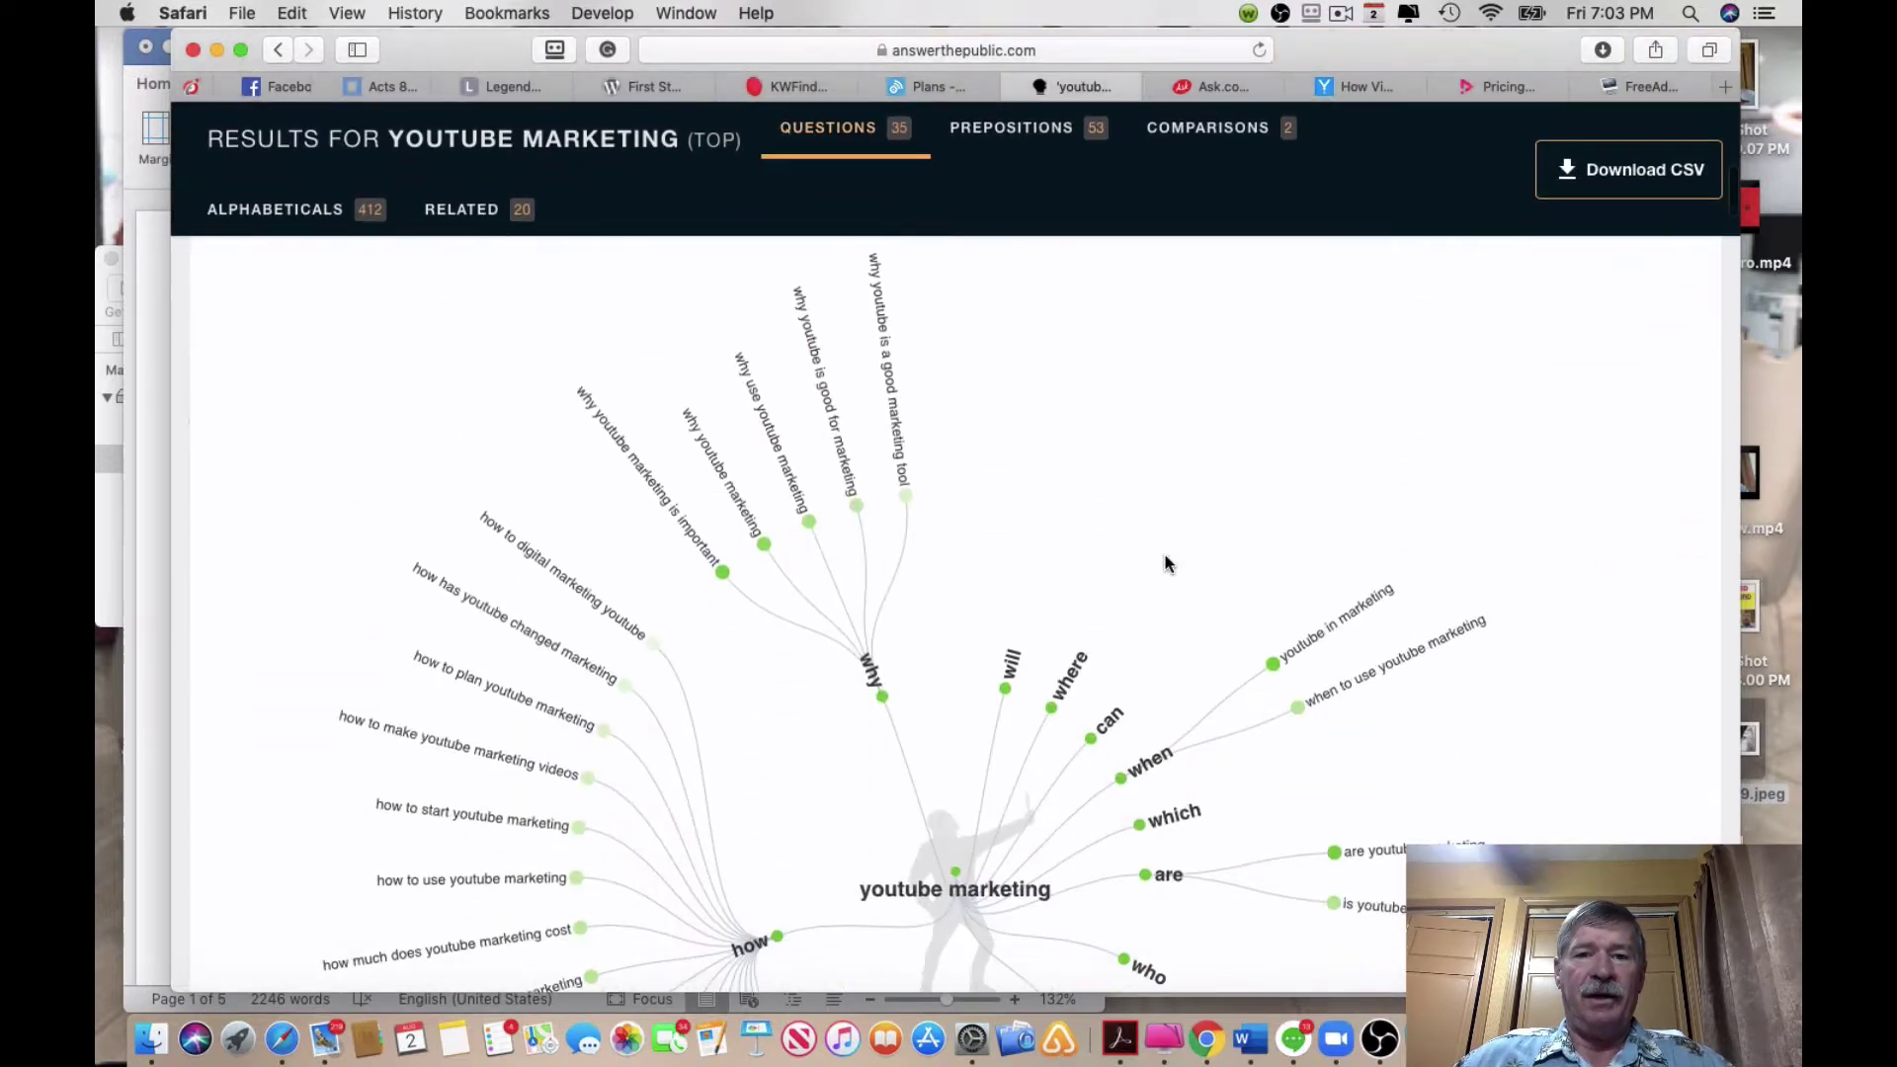
{"action": "scroll", "coordinate": [1165, 562], "scroll_direction": "up", "scroll_amount": 2}
{"action": "scroll", "coordinate": [1165, 562], "scroll_direction": "down", "scroll_amount": 3}
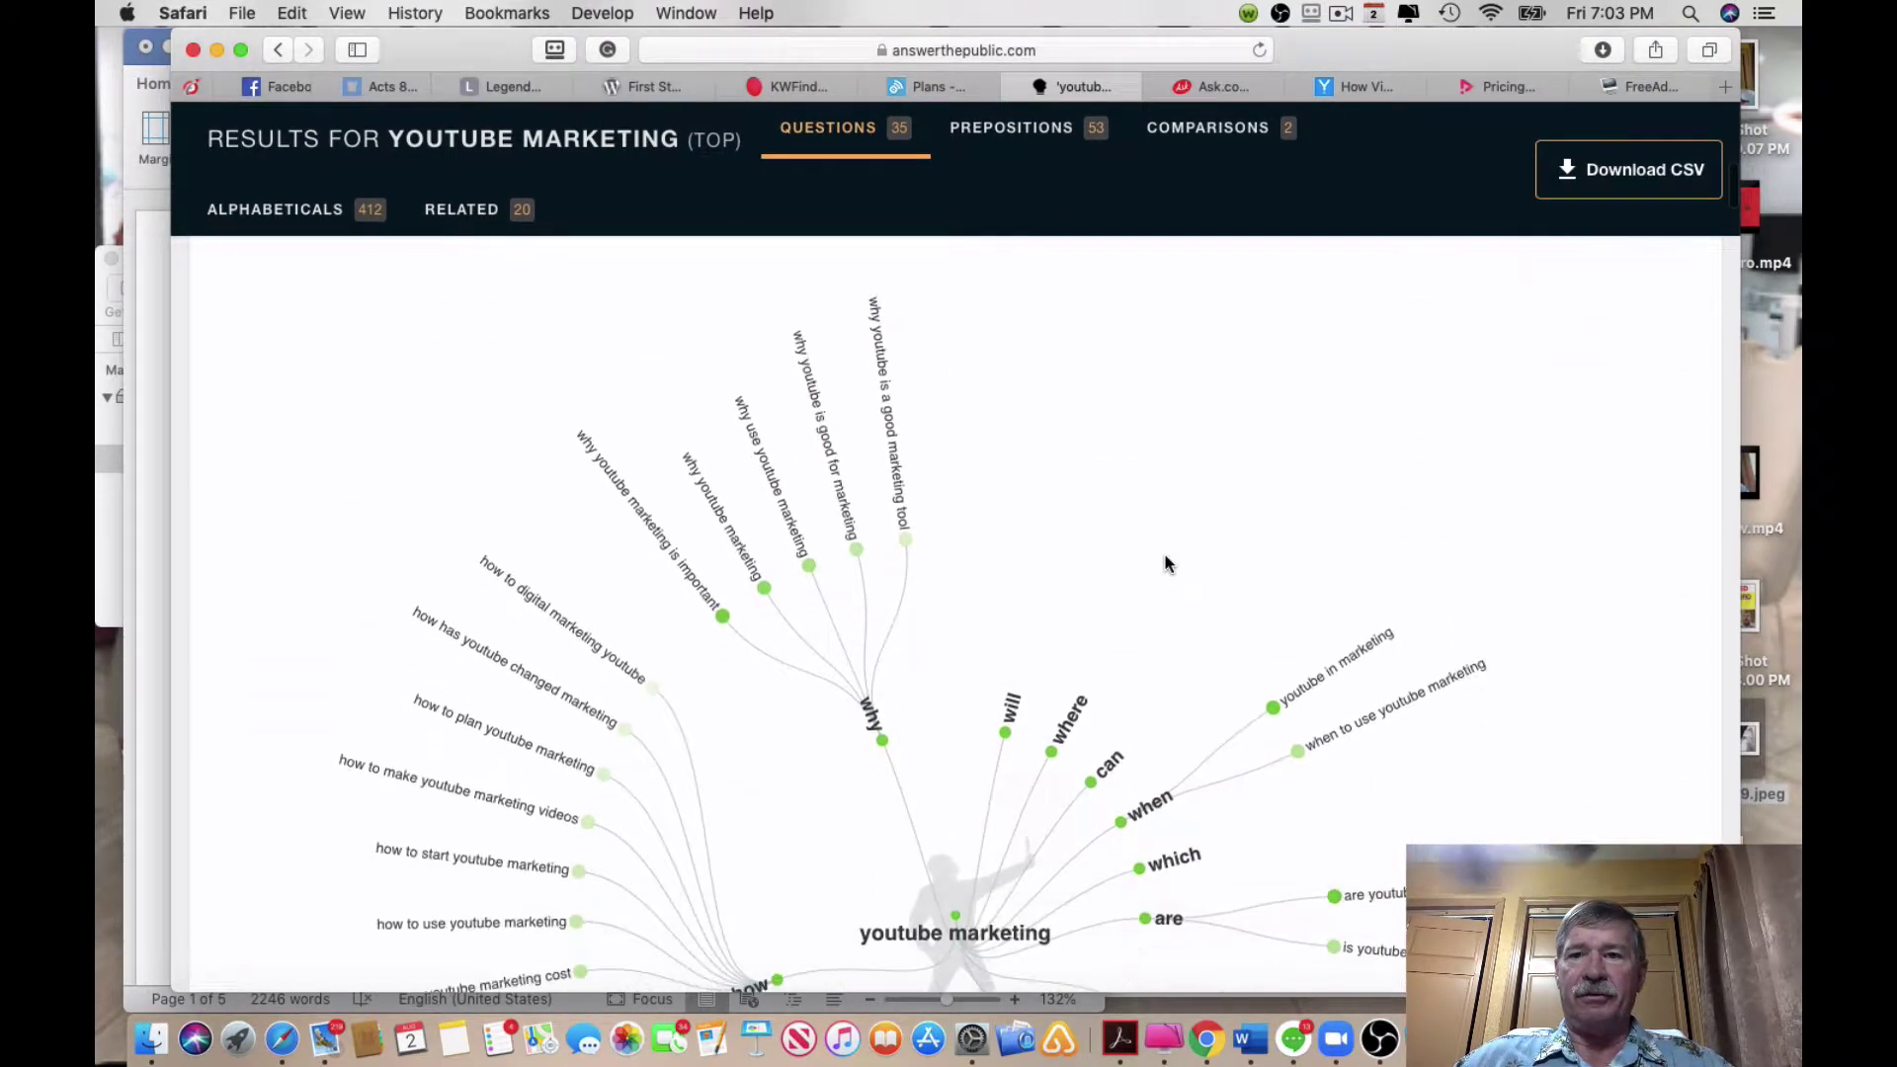
{"action": "scroll", "coordinate": [1165, 562], "scroll_direction": "down", "scroll_amount": 4}
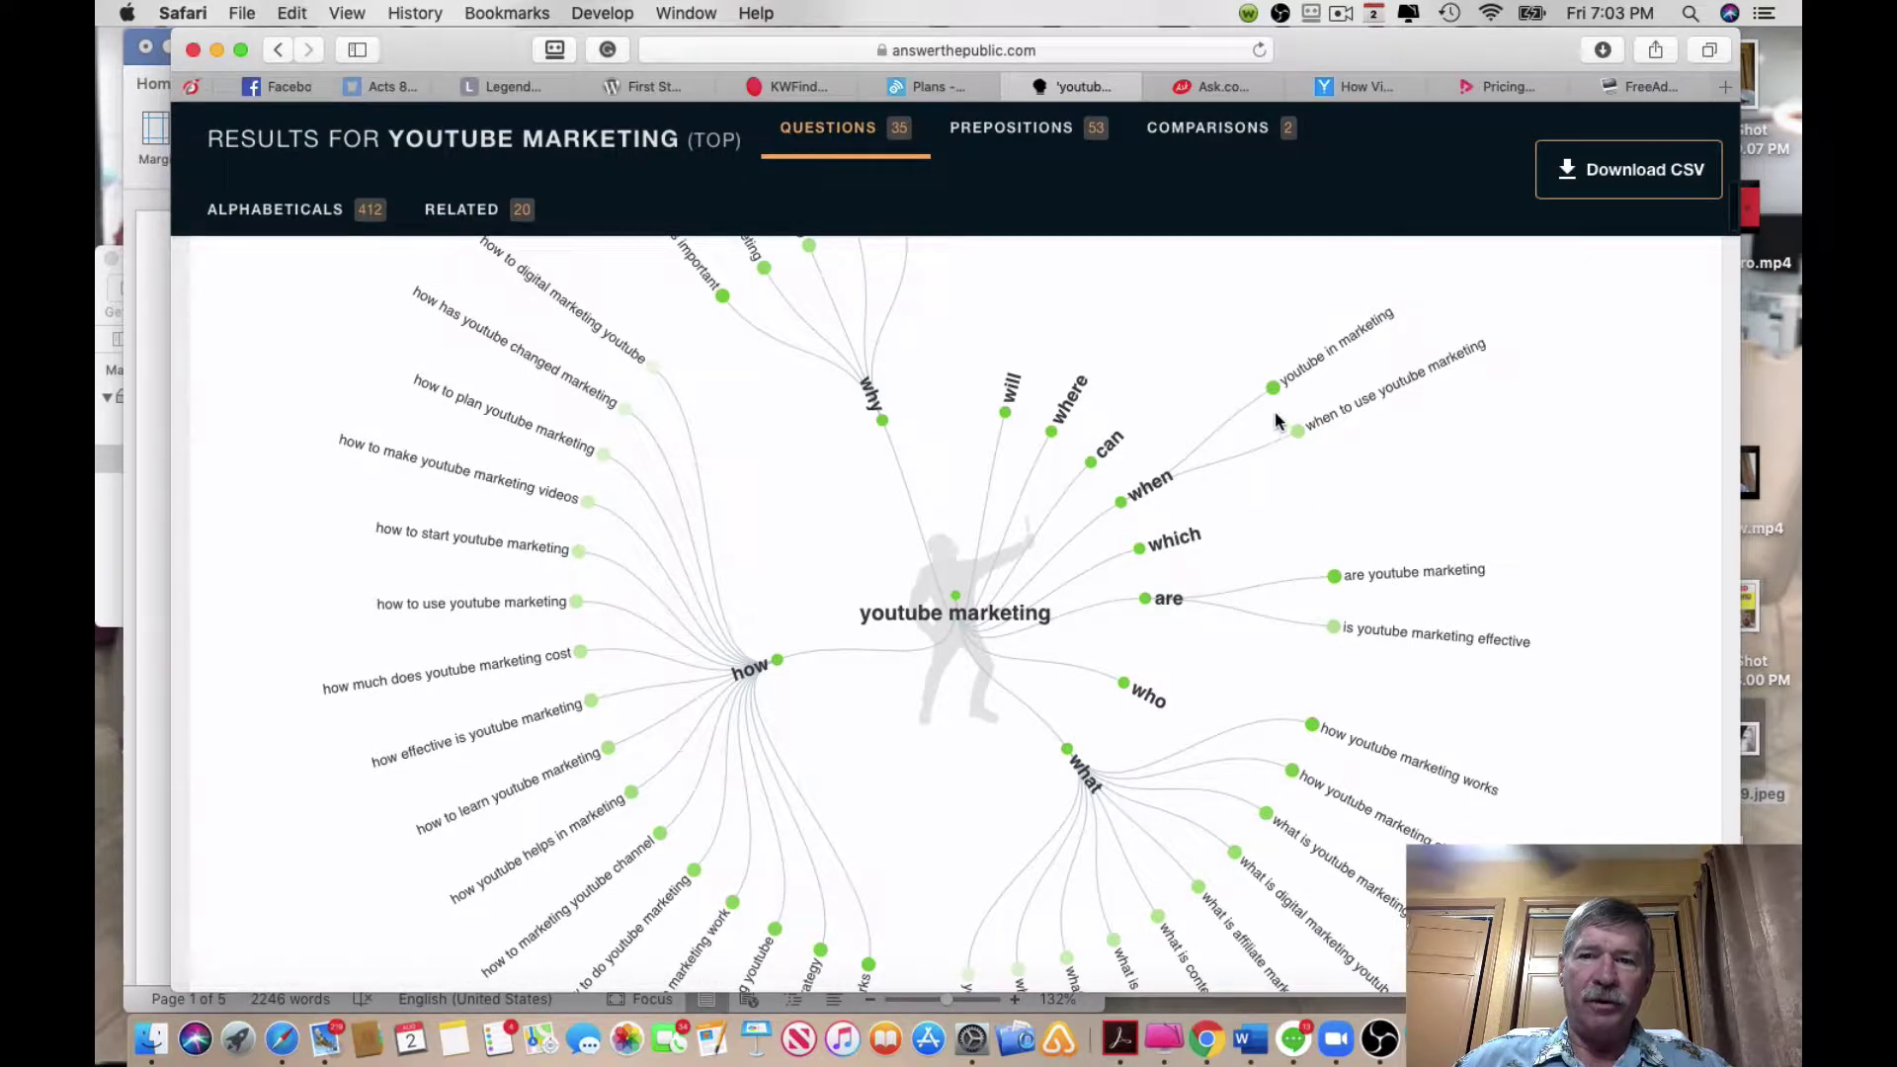
{"action": "scroll", "coordinate": [1258, 519], "scroll_direction": "up", "scroll_amount": 2}
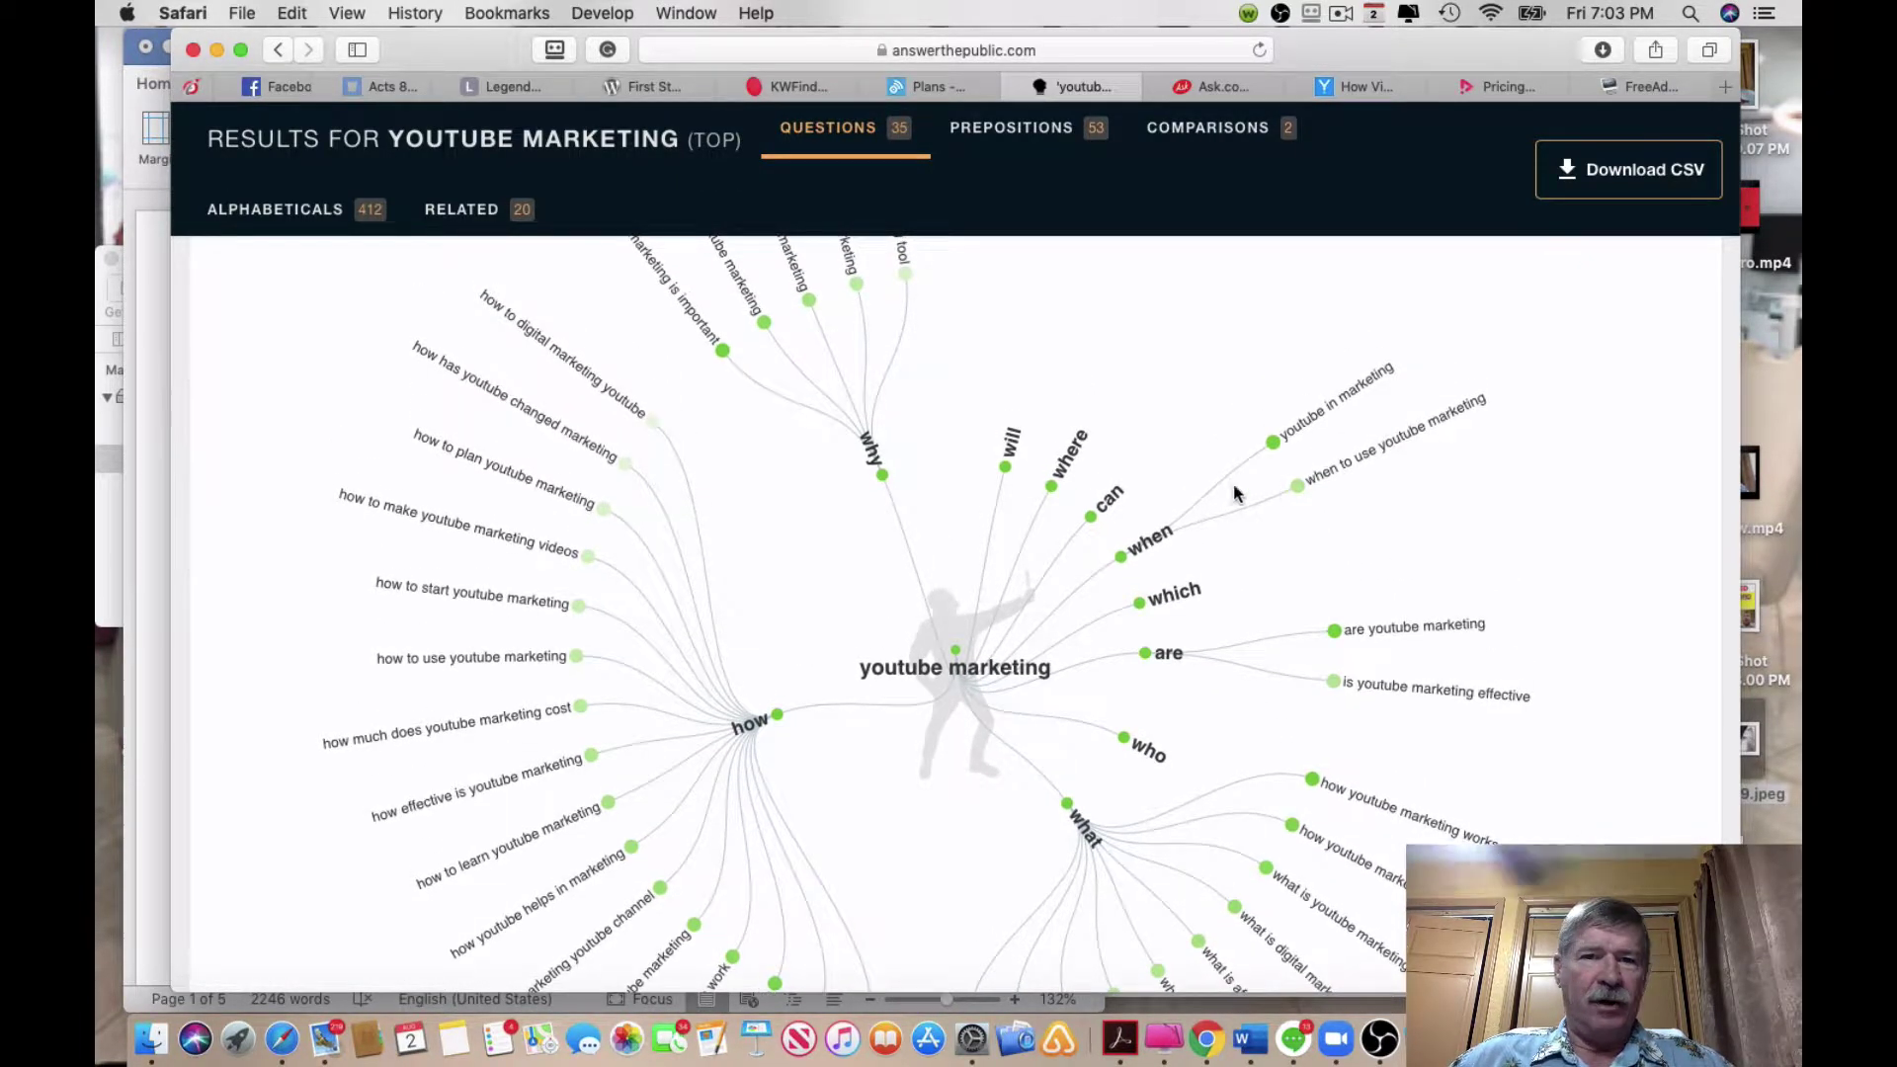
{"action": "scroll", "coordinate": [1075, 203], "scroll_direction": "up", "scroll_amount": 3}
{"action": "right_click", "coordinate": [1078, 203]}
{"action": "left_click", "coordinate": [1053, 168]}
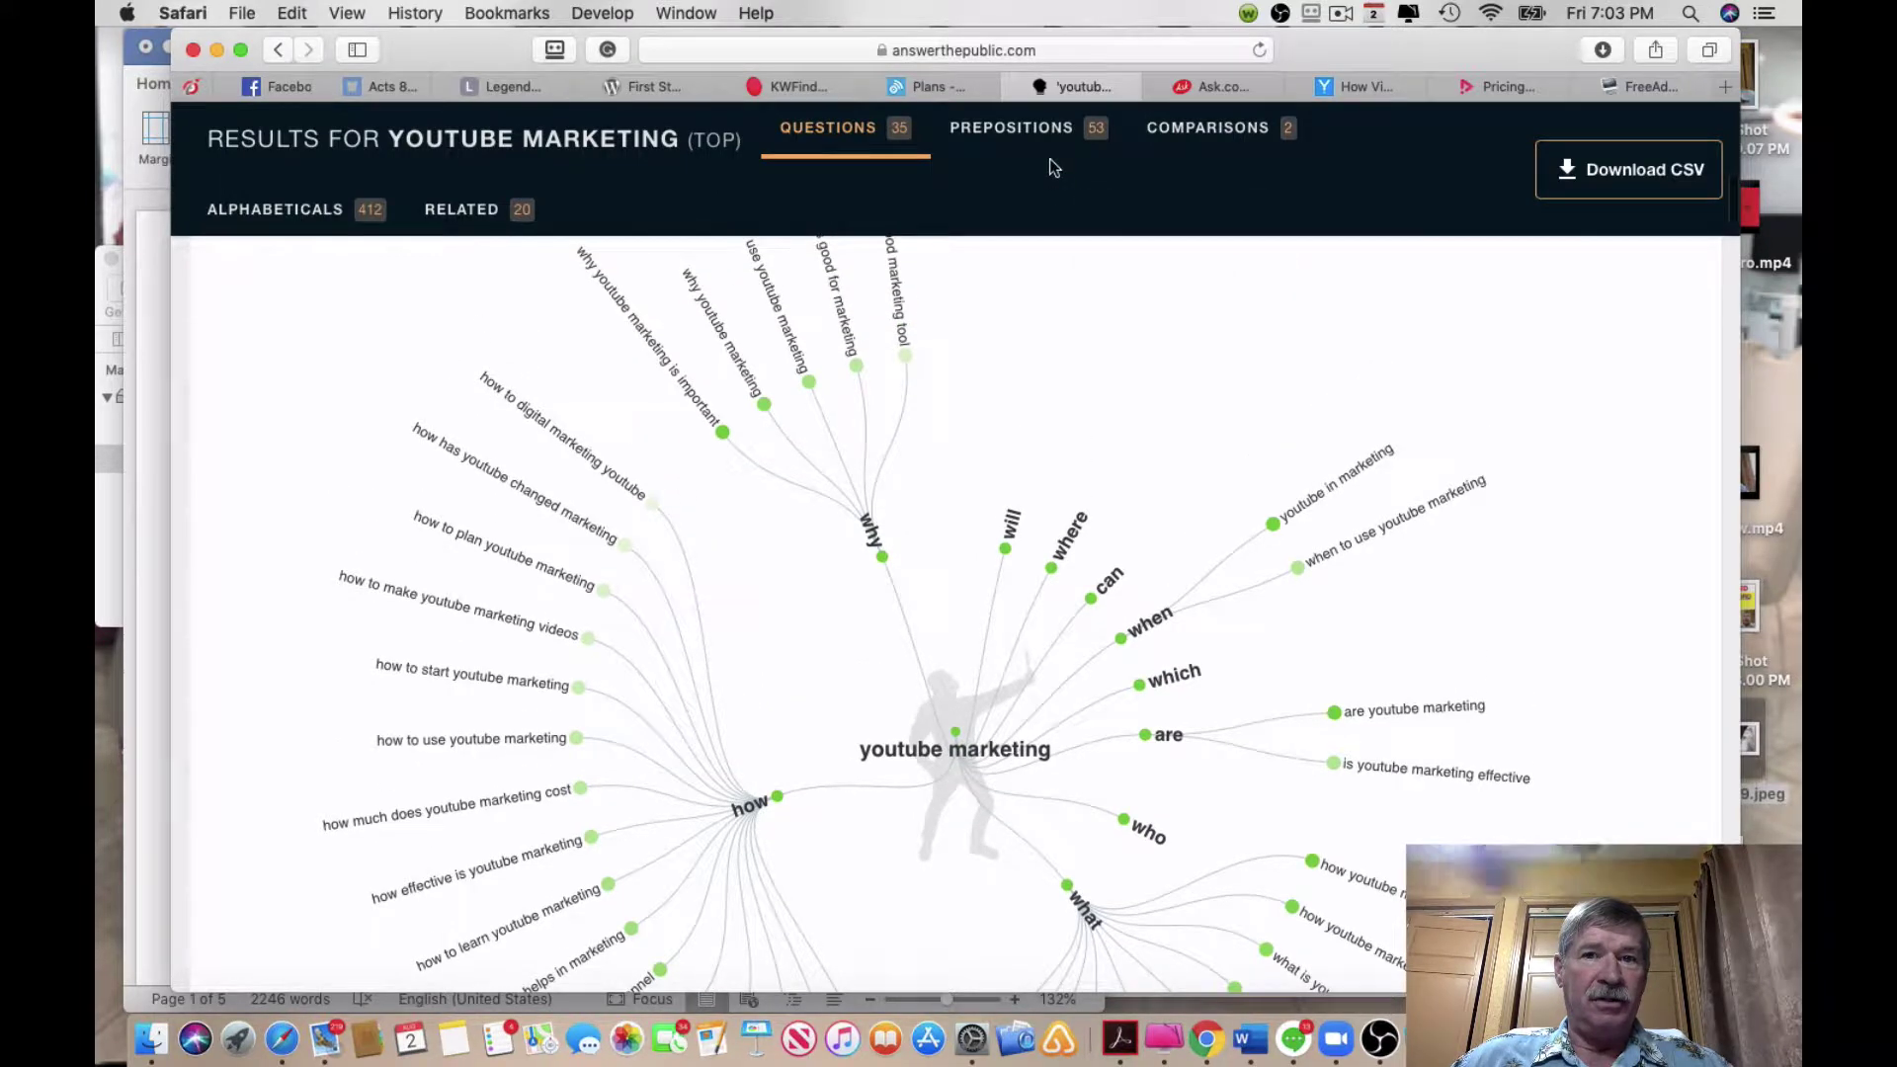
{"action": "scroll", "coordinate": [1256, 160], "scroll_direction": "up", "scroll_amount": 10}
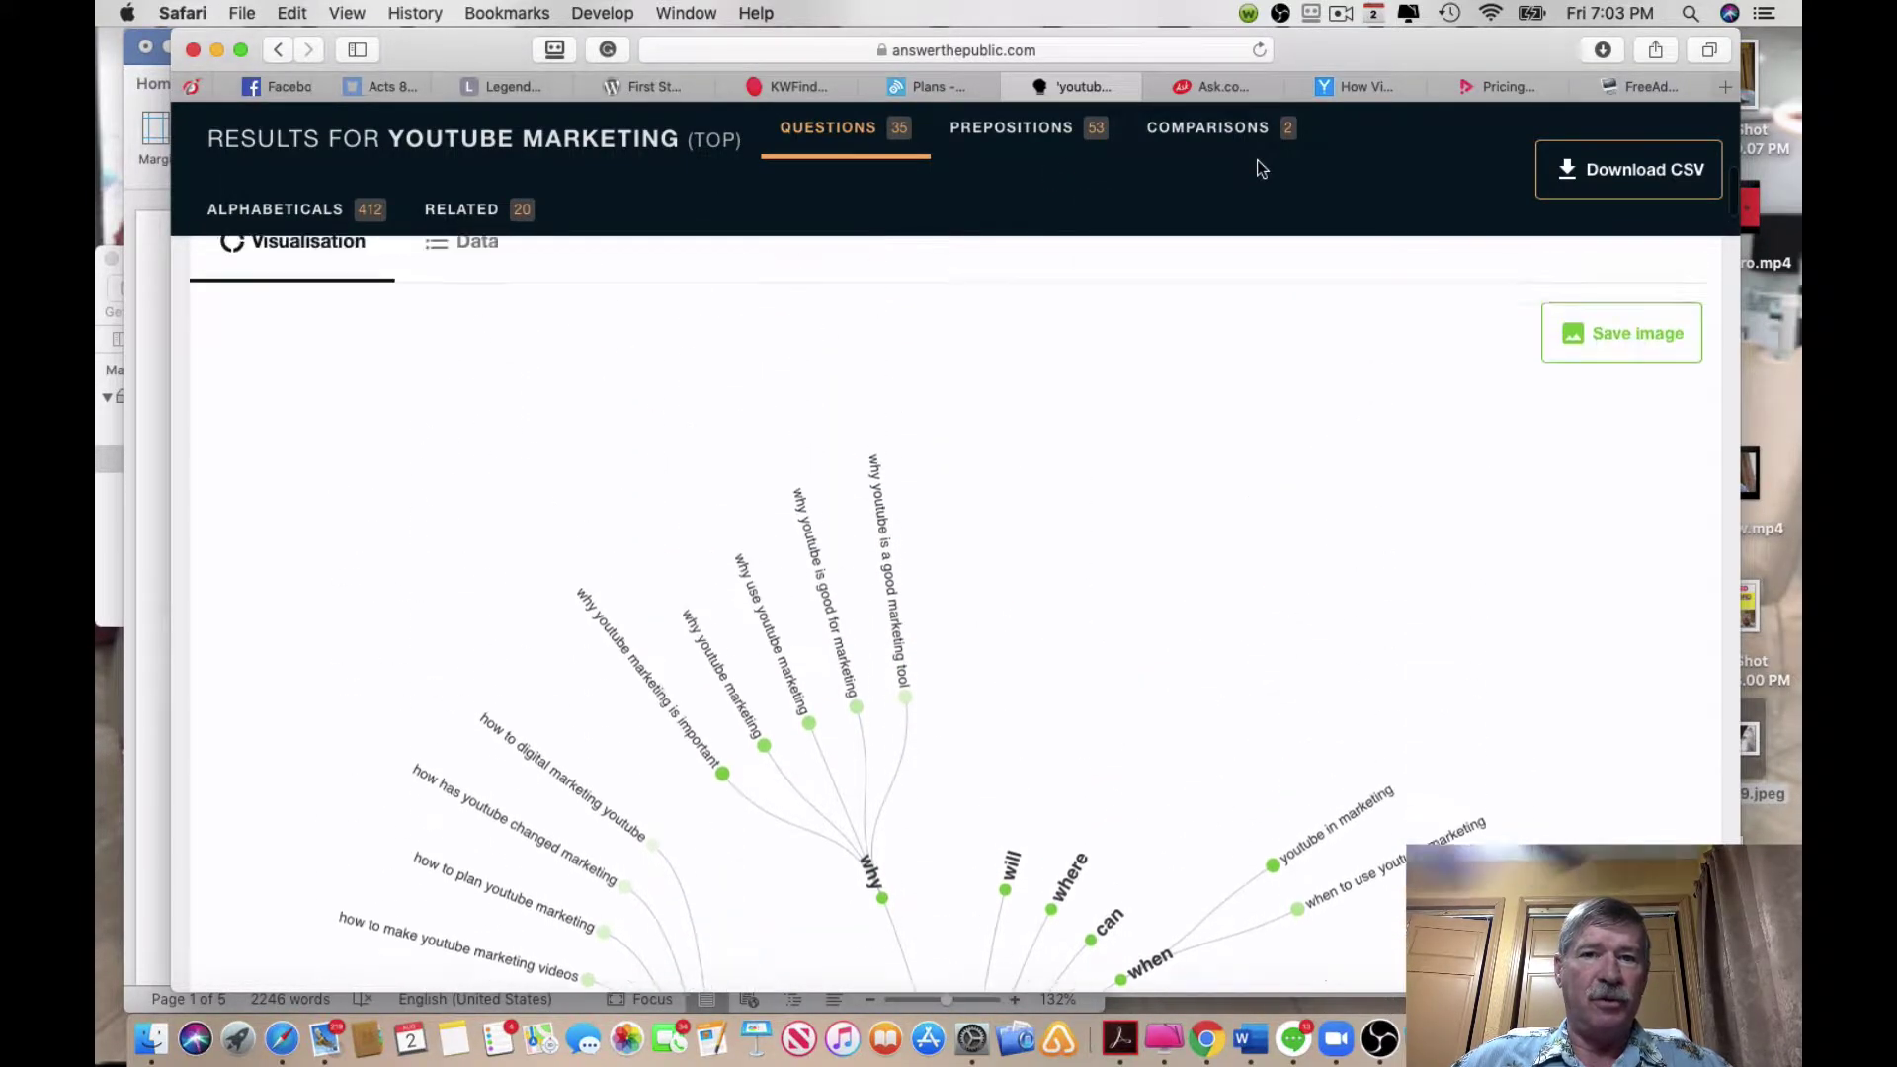
{"action": "scroll", "coordinate": [1257, 161], "scroll_direction": "up", "scroll_amount": 6}
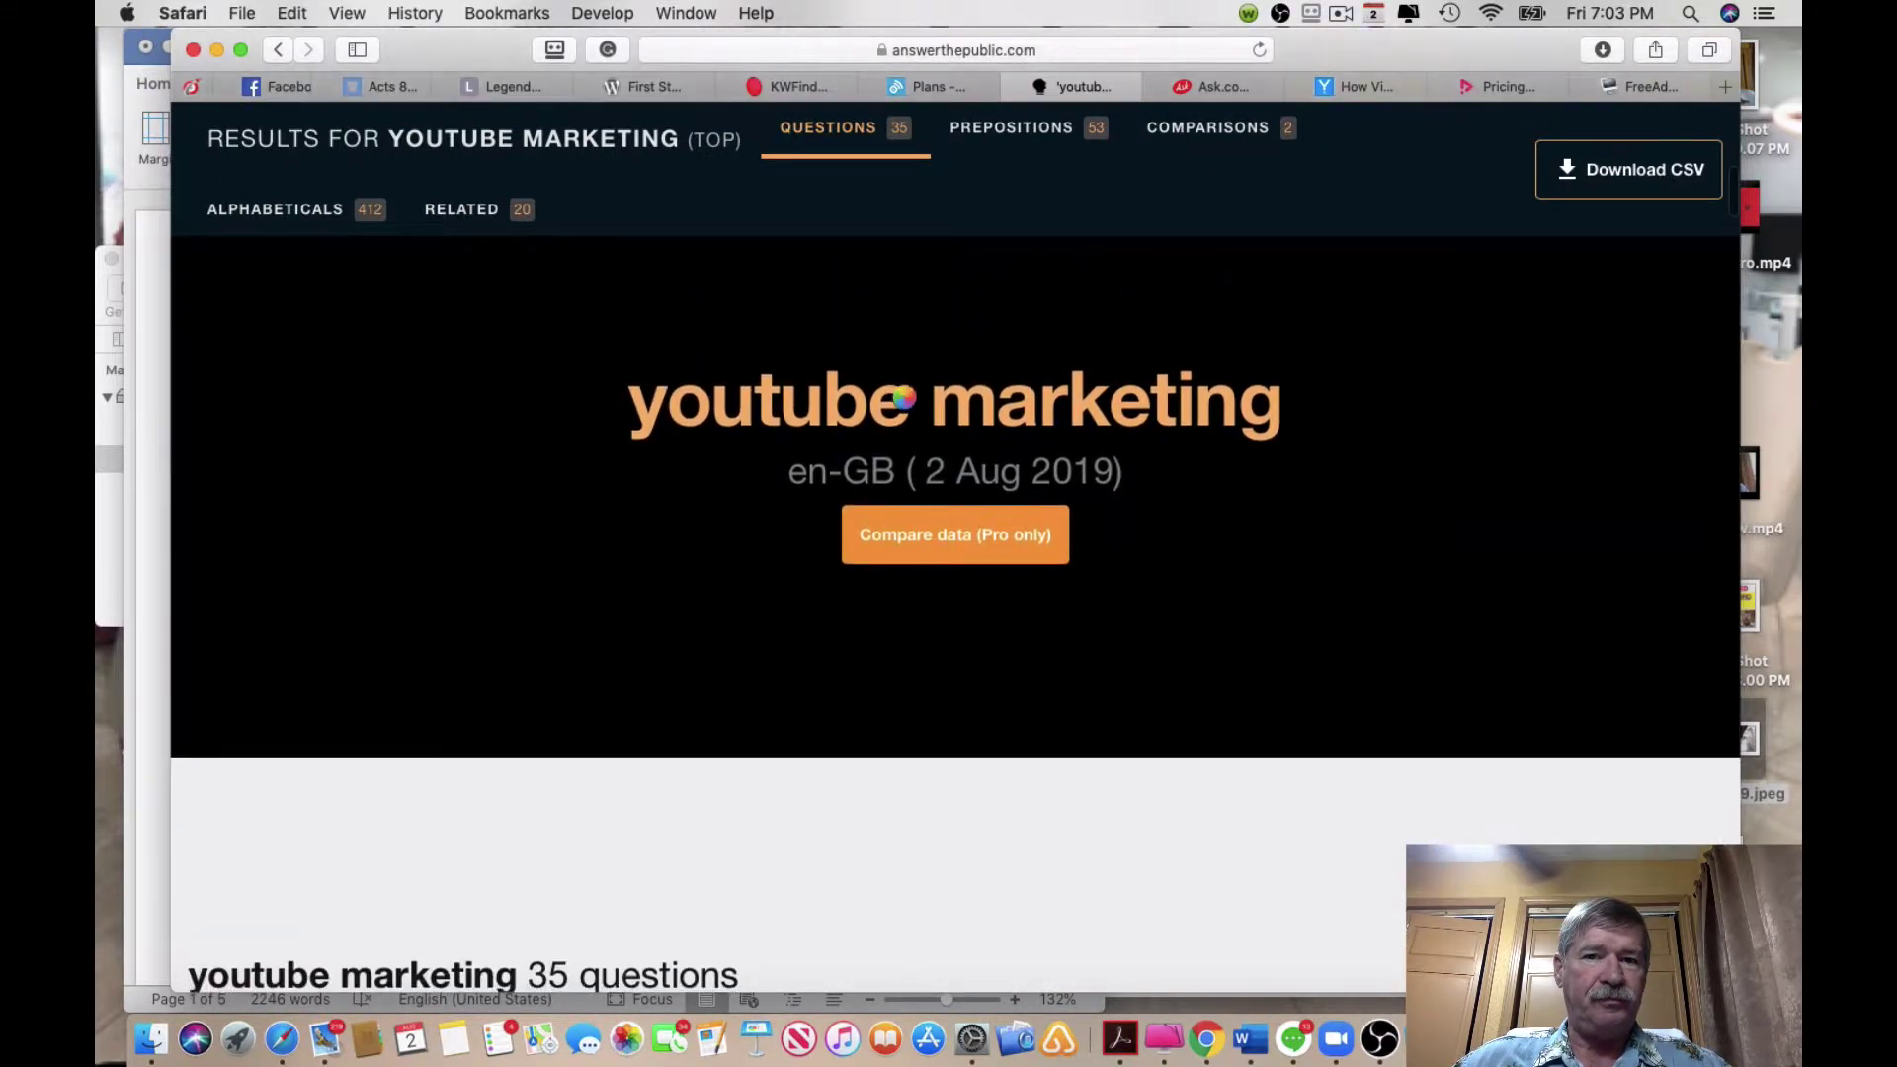
{"action": "scroll", "coordinate": [1127, 467], "scroll_direction": "down", "scroll_amount": 10}
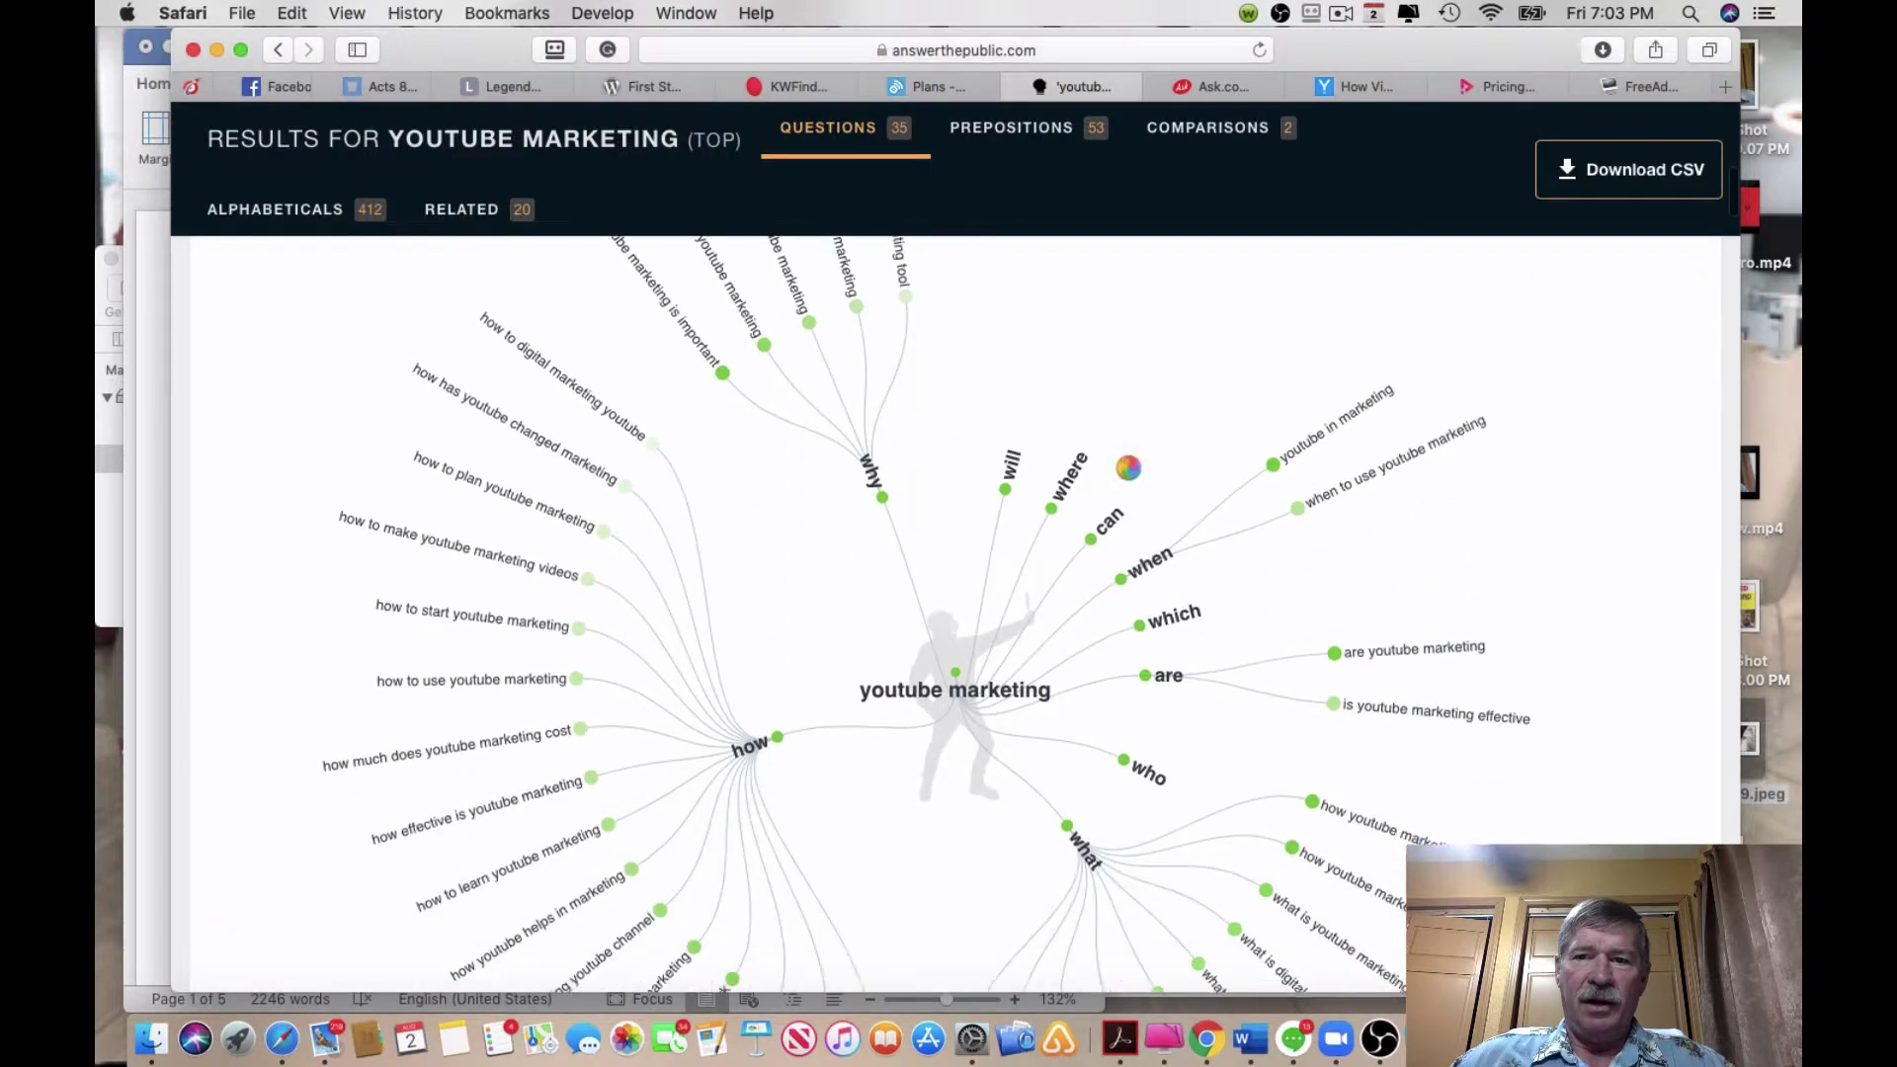
{"action": "scroll", "coordinate": [1295, 496], "scroll_direction": "down", "scroll_amount": 5}
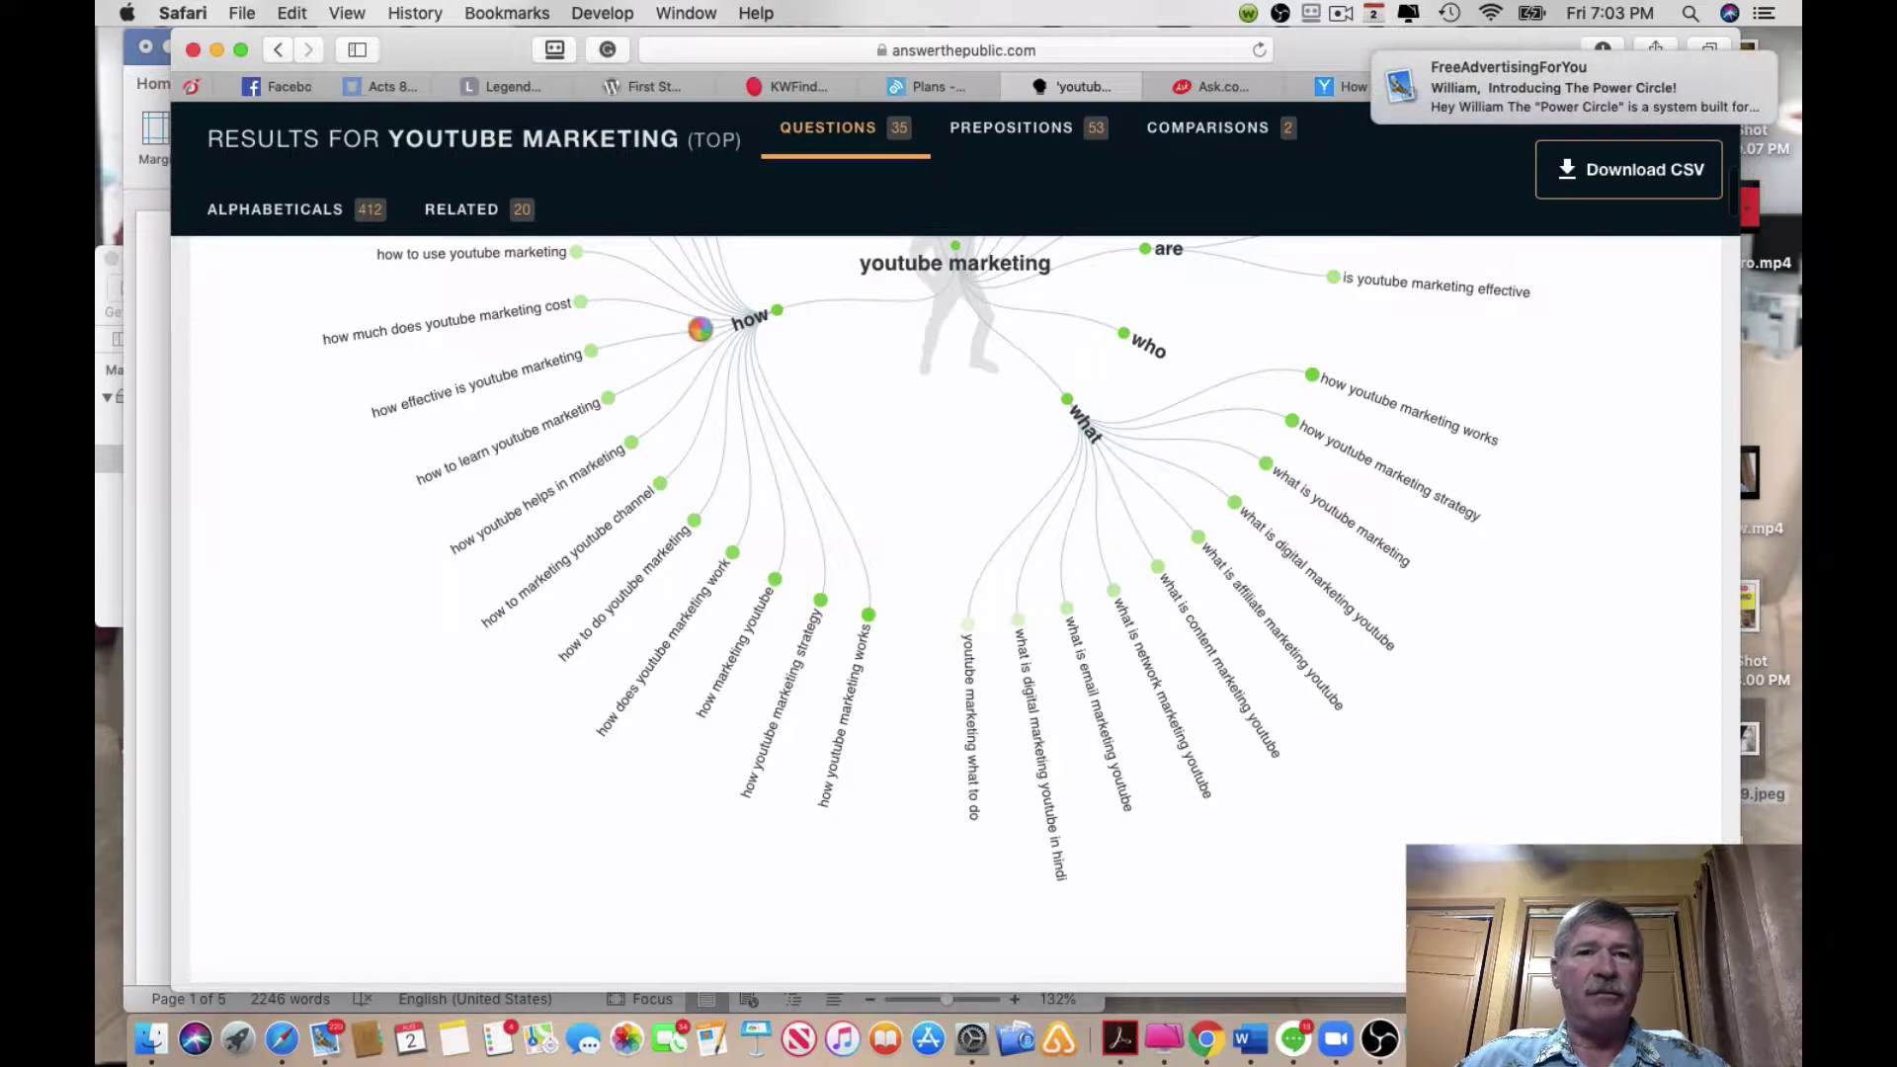
Bring the Mail inbox window to the front and quit Mail.
{"action": "left_click", "coordinate": [116, 429]}
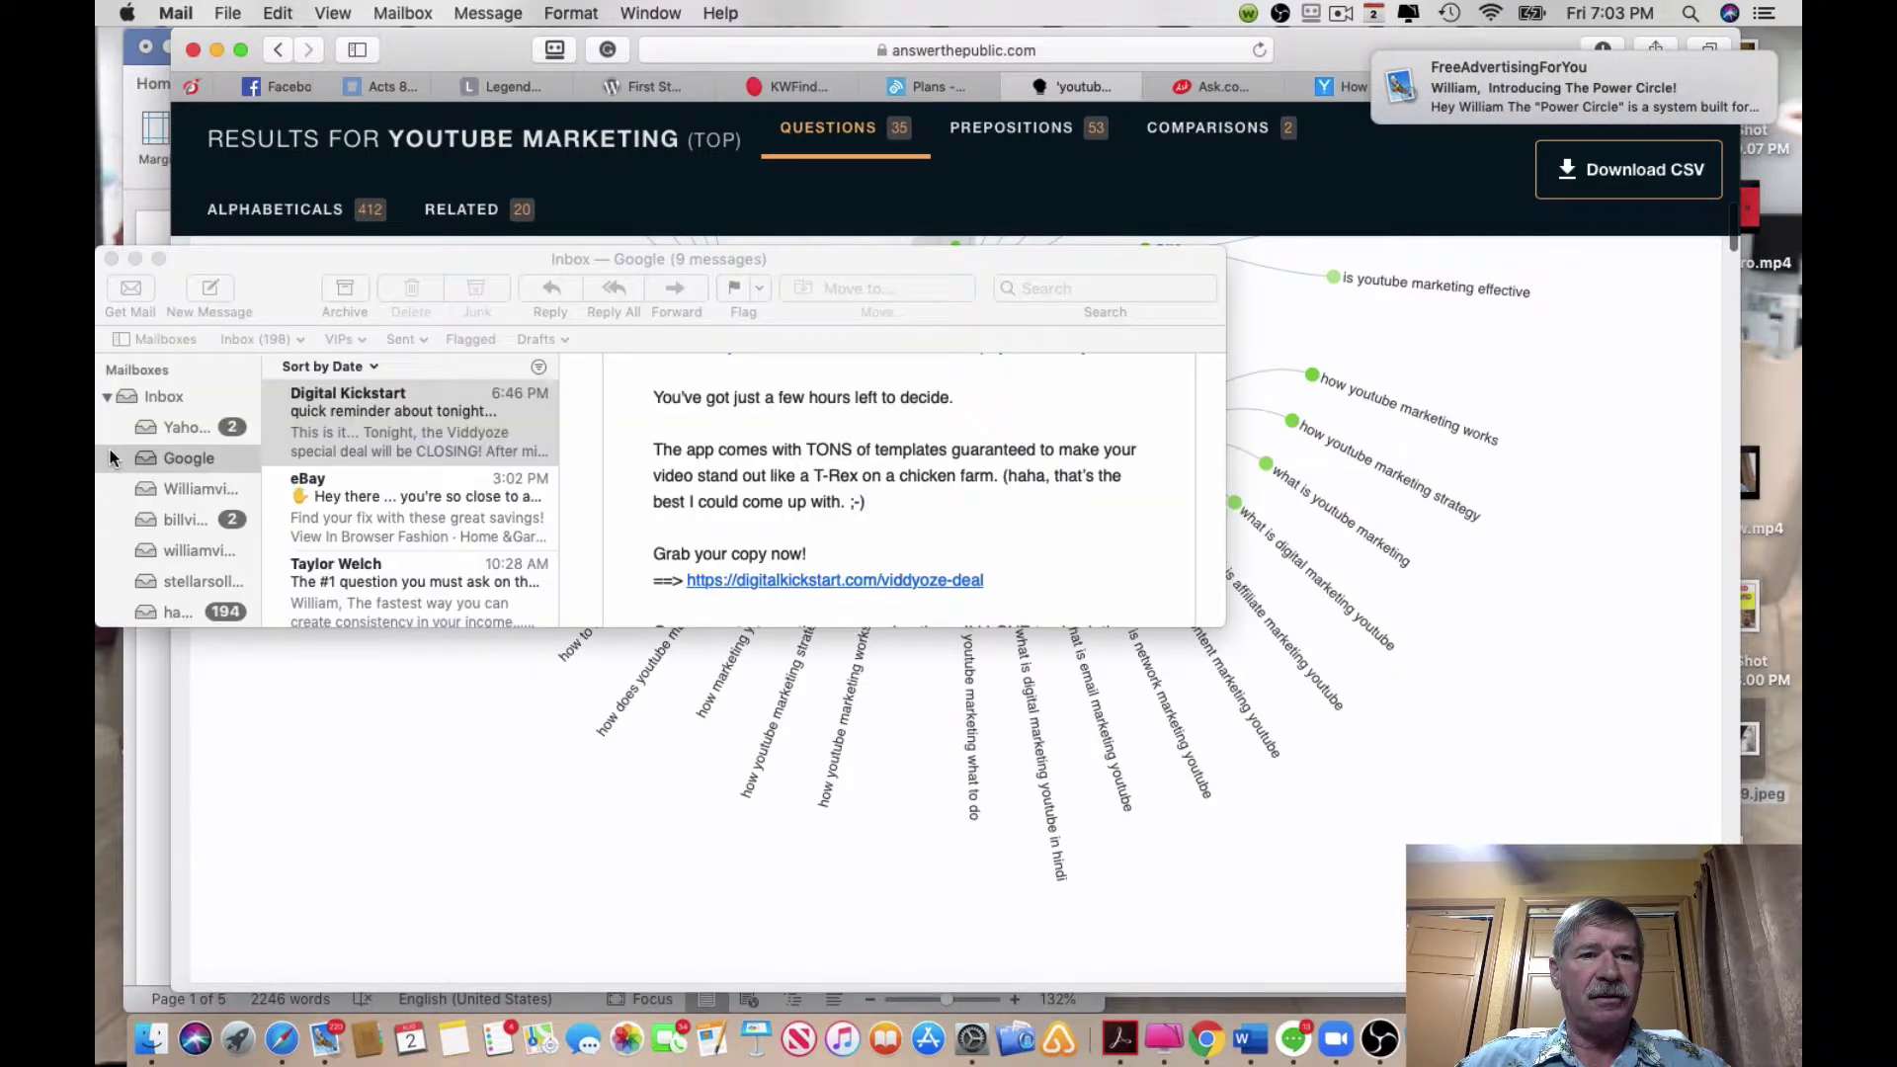
{"action": "left_click", "coordinate": [173, 12]}
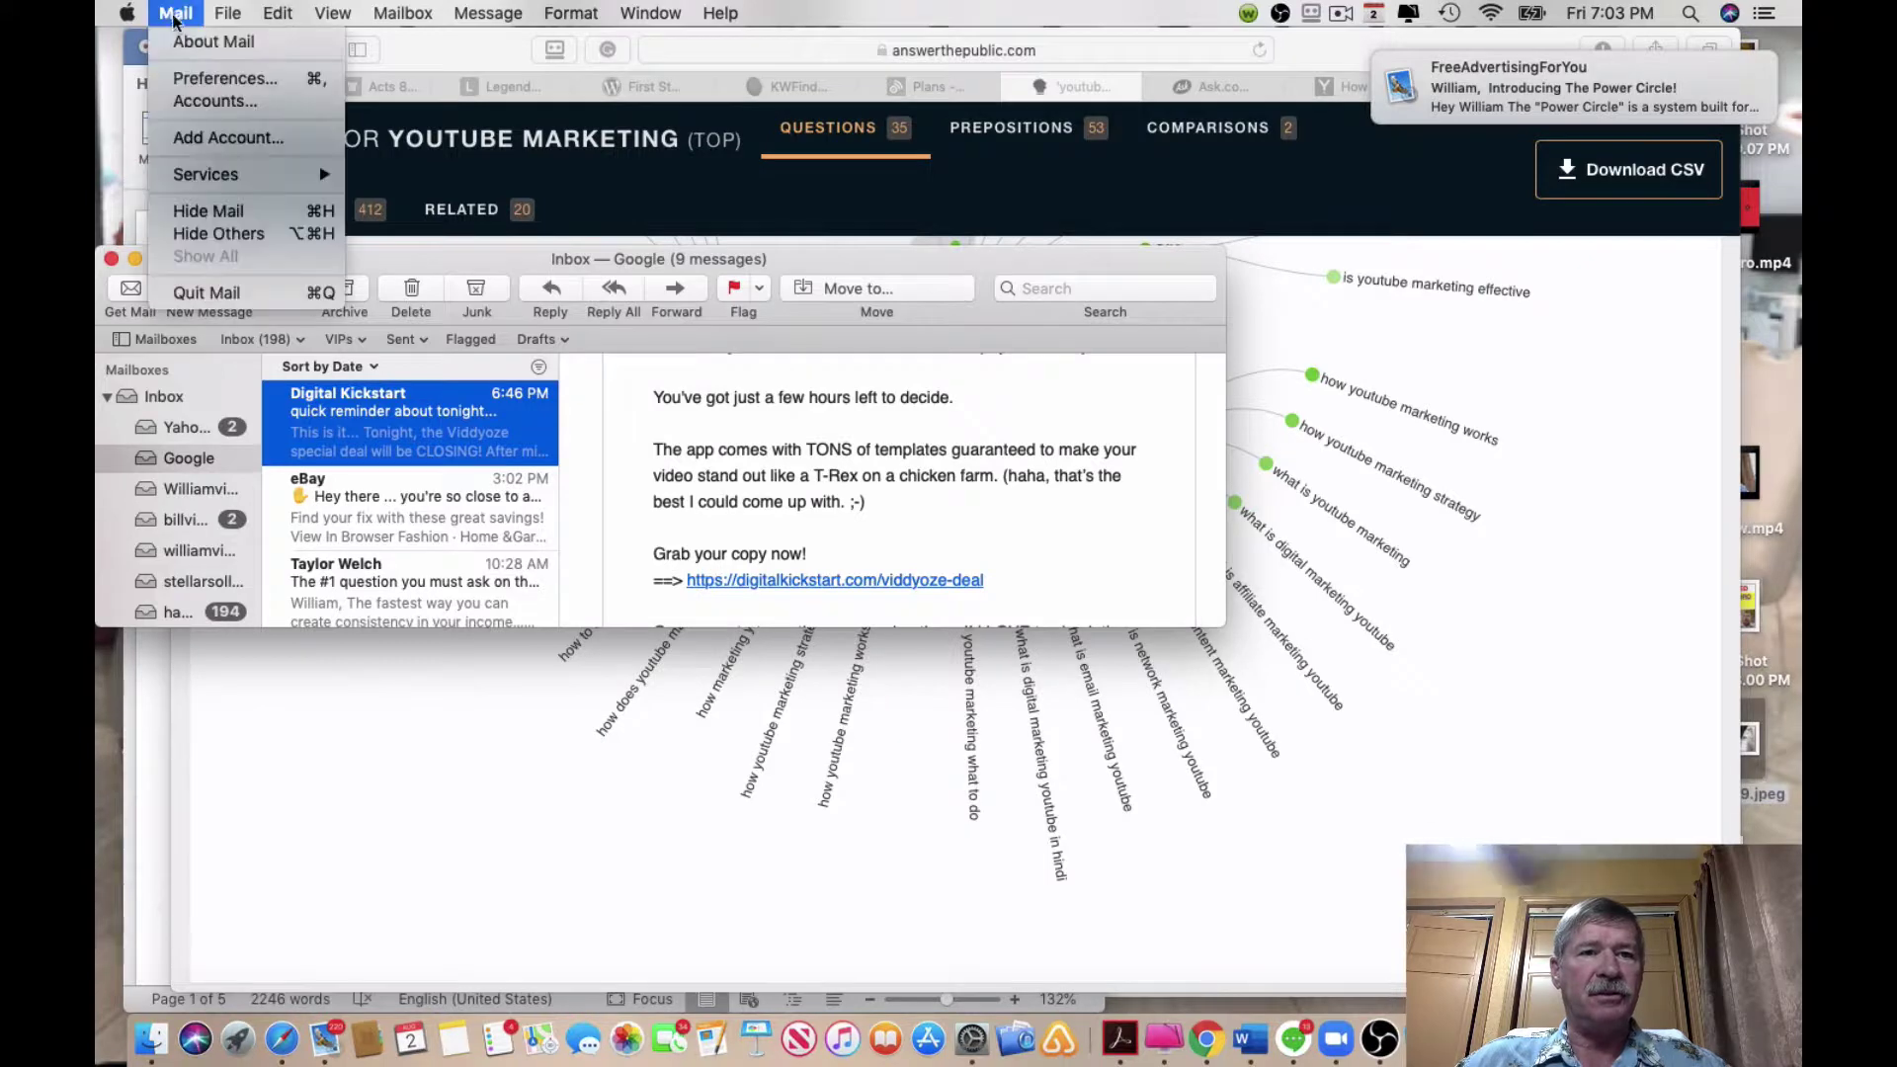
{"action": "left_click", "coordinate": [230, 295]}
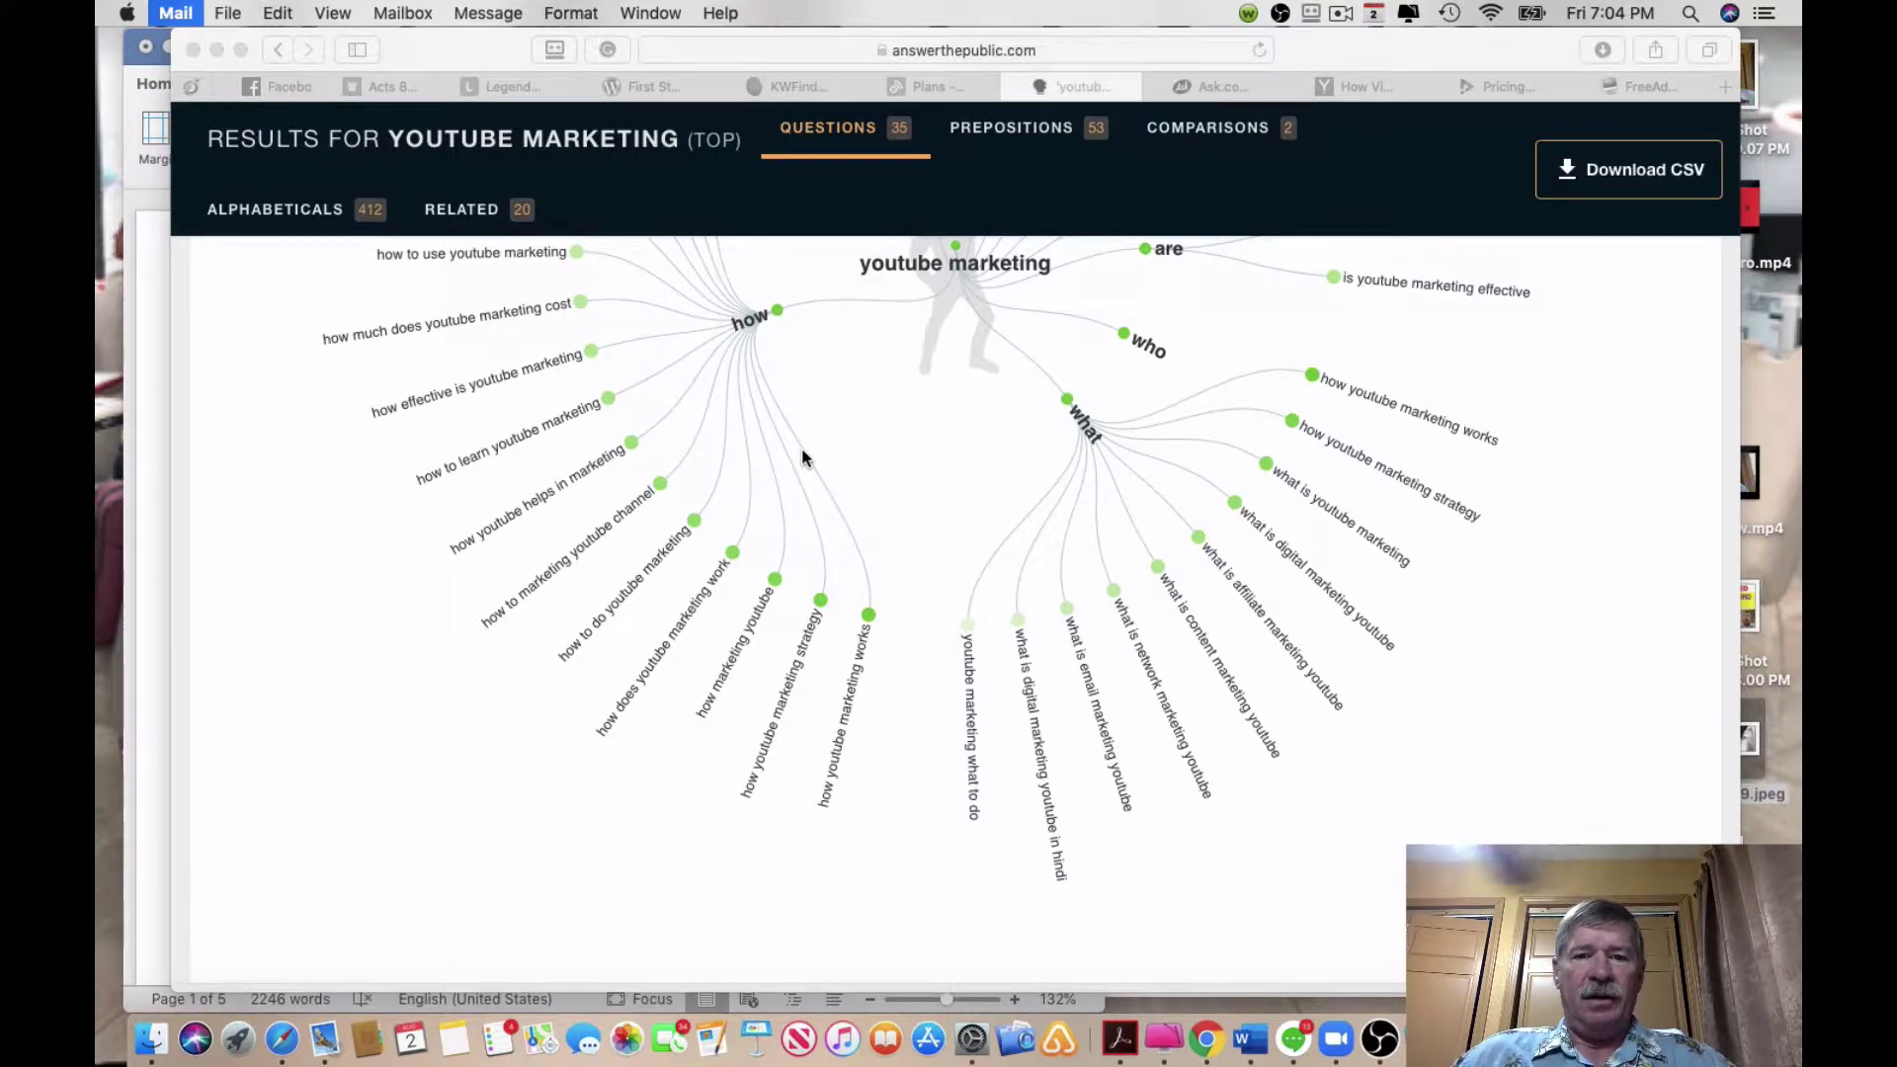
Return to the AnswerThePublic page and examine the why, how and what branches of the "youtube marketing" question wheel.
{"action": "left_click", "coordinate": [886, 613]}
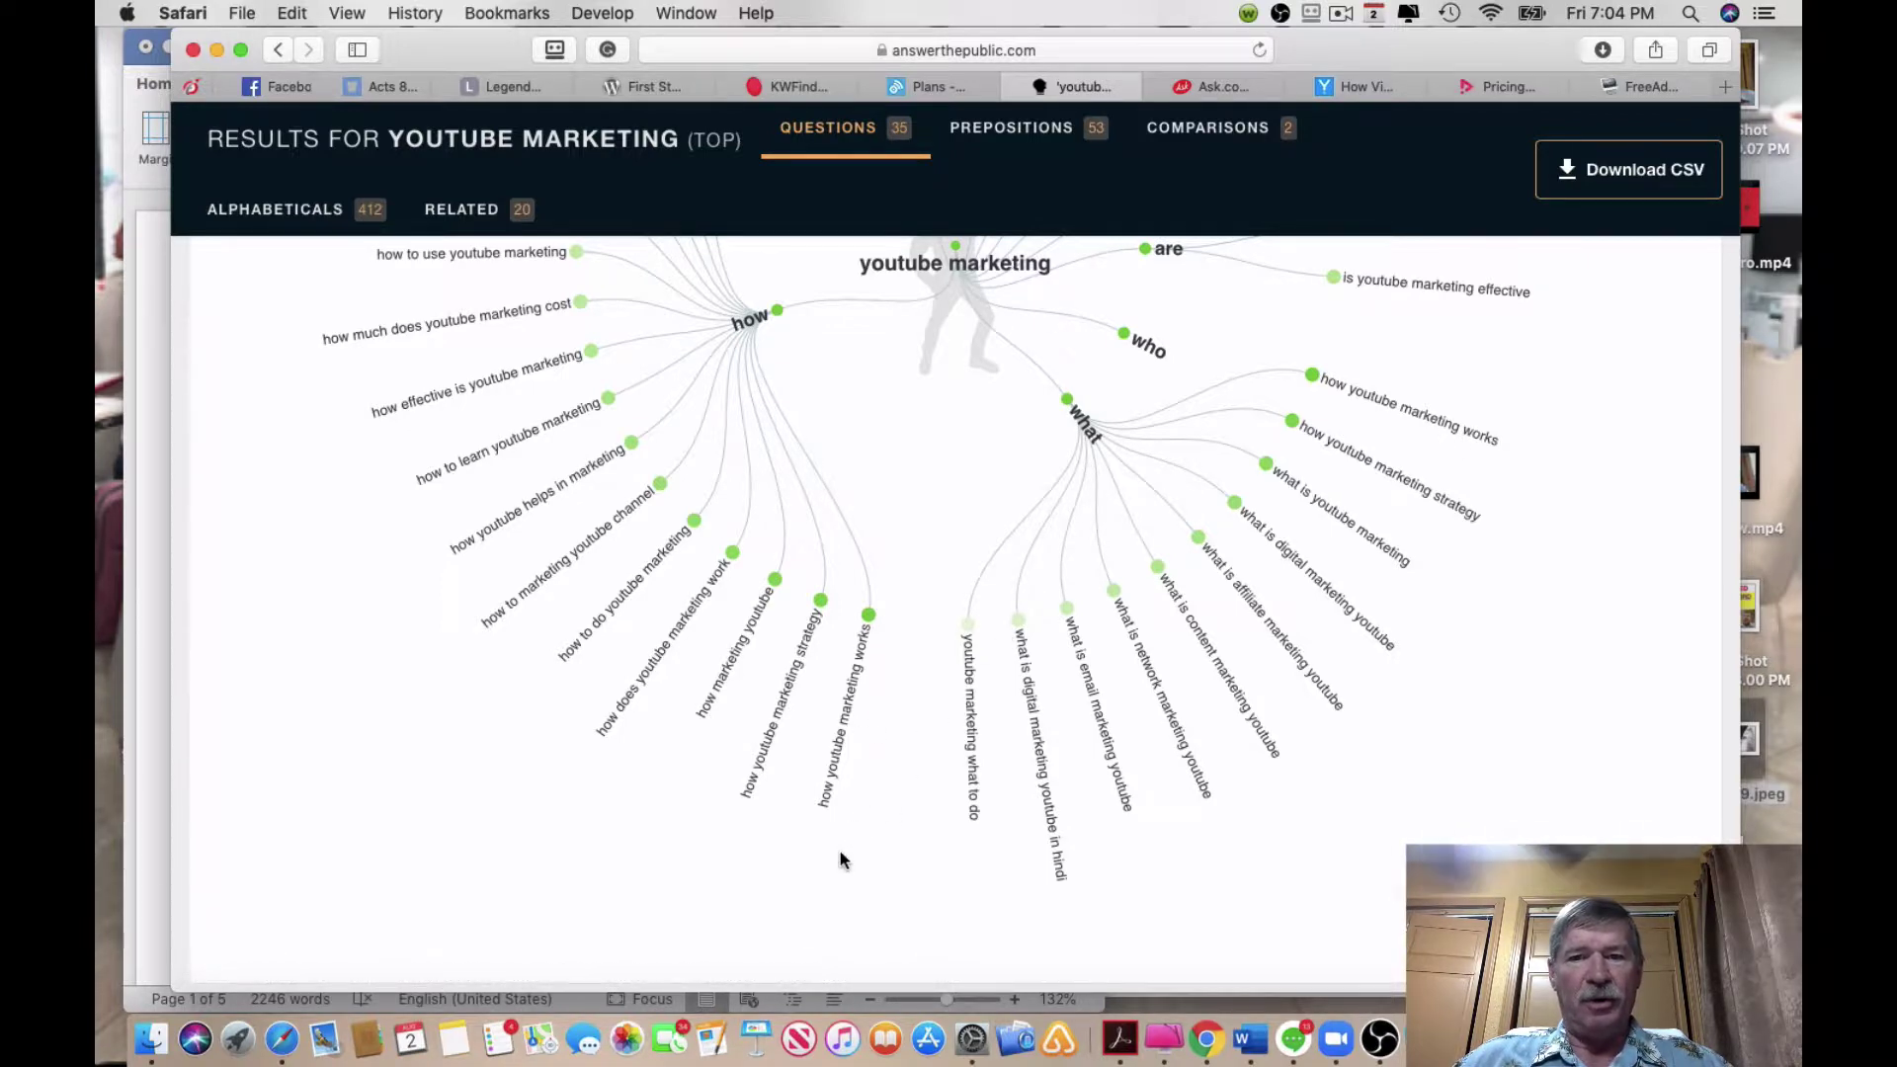
{"action": "scroll", "coordinate": [1384, 411], "scroll_direction": "up", "scroll_amount": 5}
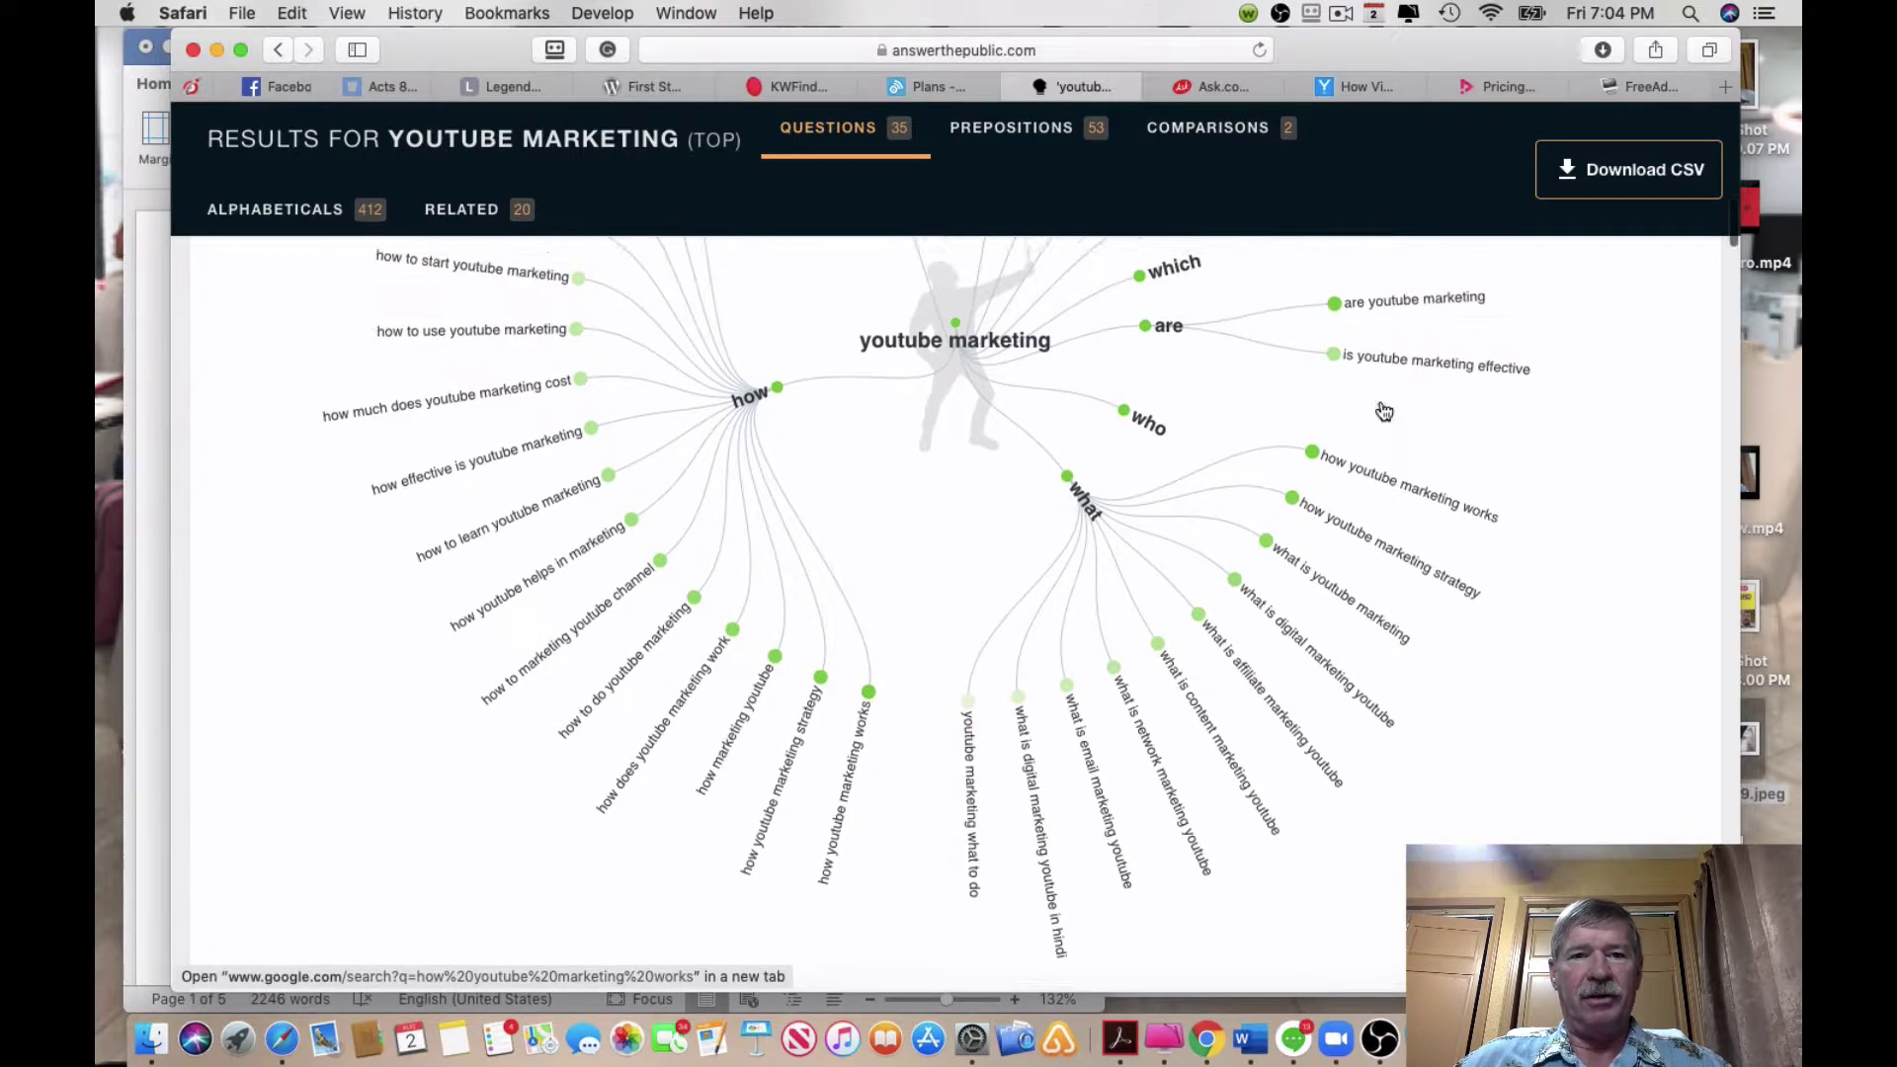
{"action": "scroll", "coordinate": [1384, 411], "scroll_direction": "up", "scroll_amount": 4}
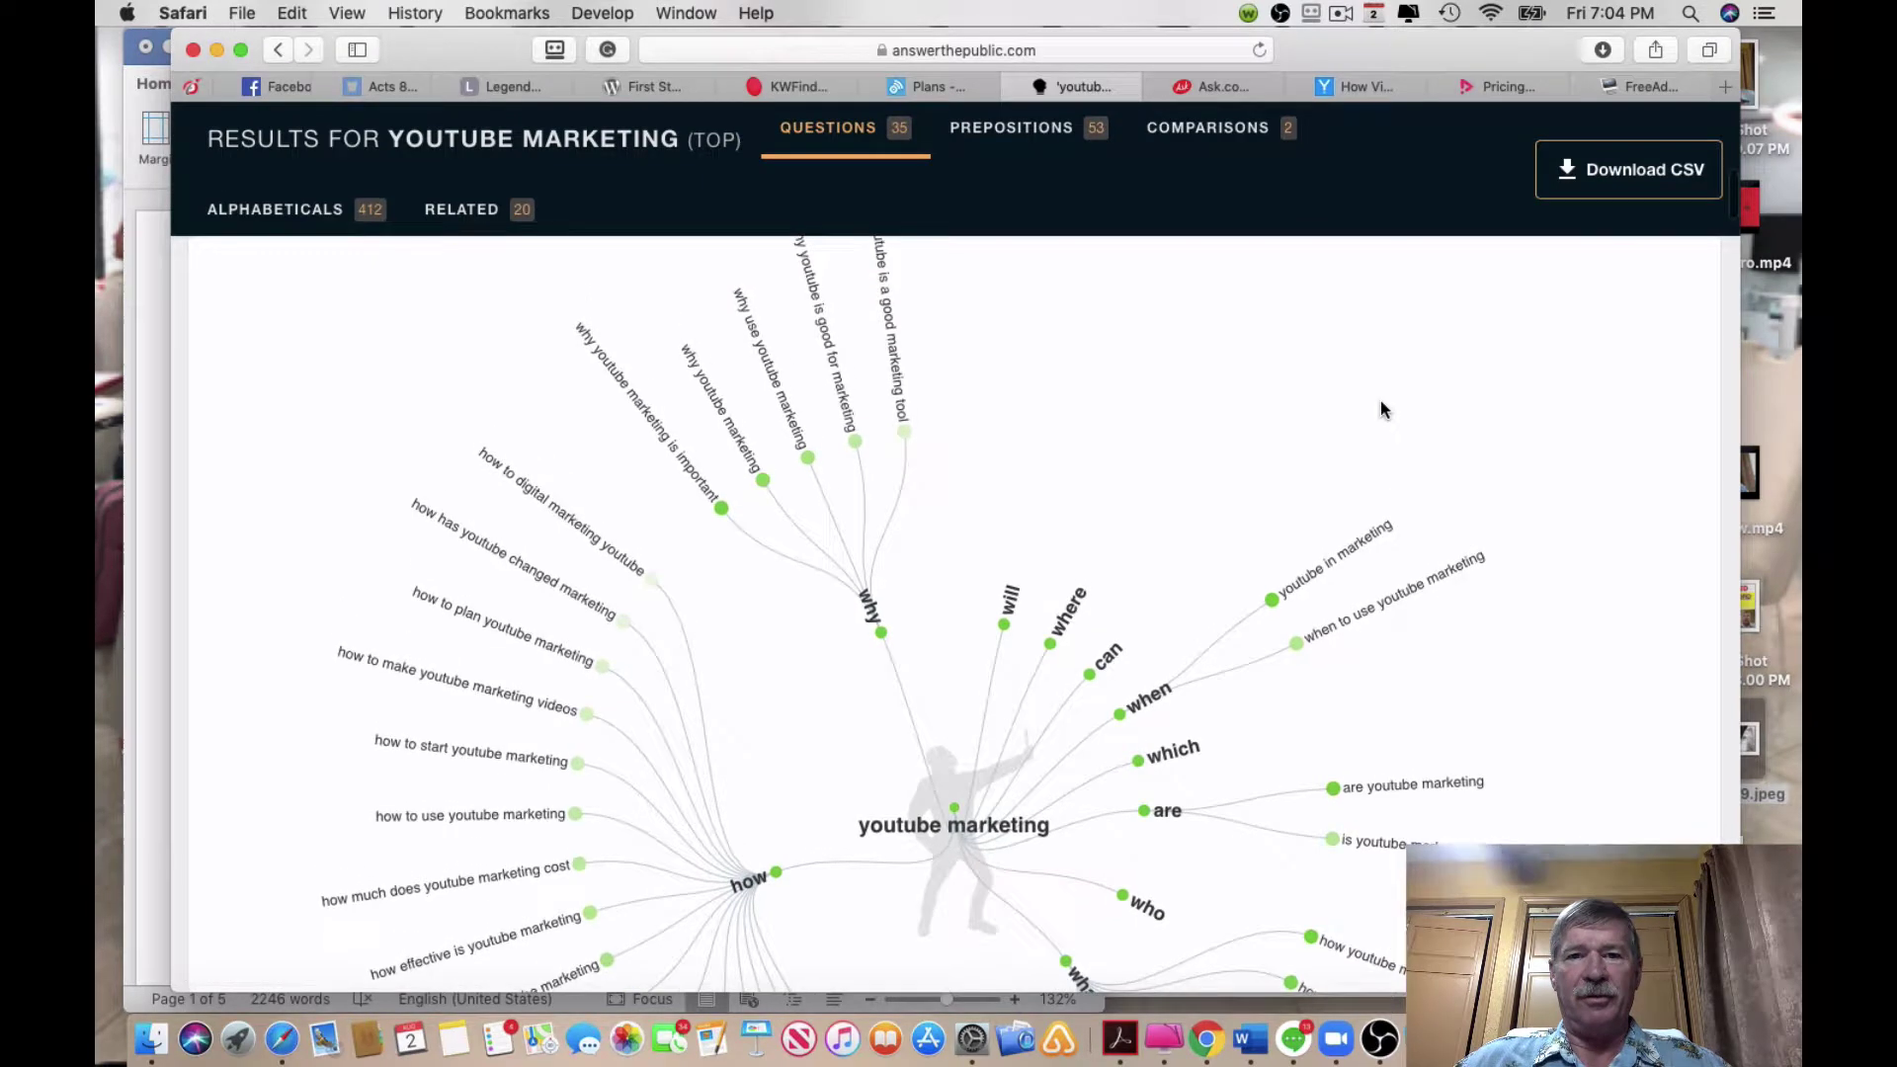
{"action": "scroll", "coordinate": [1324, 406], "scroll_direction": "down", "scroll_amount": 5}
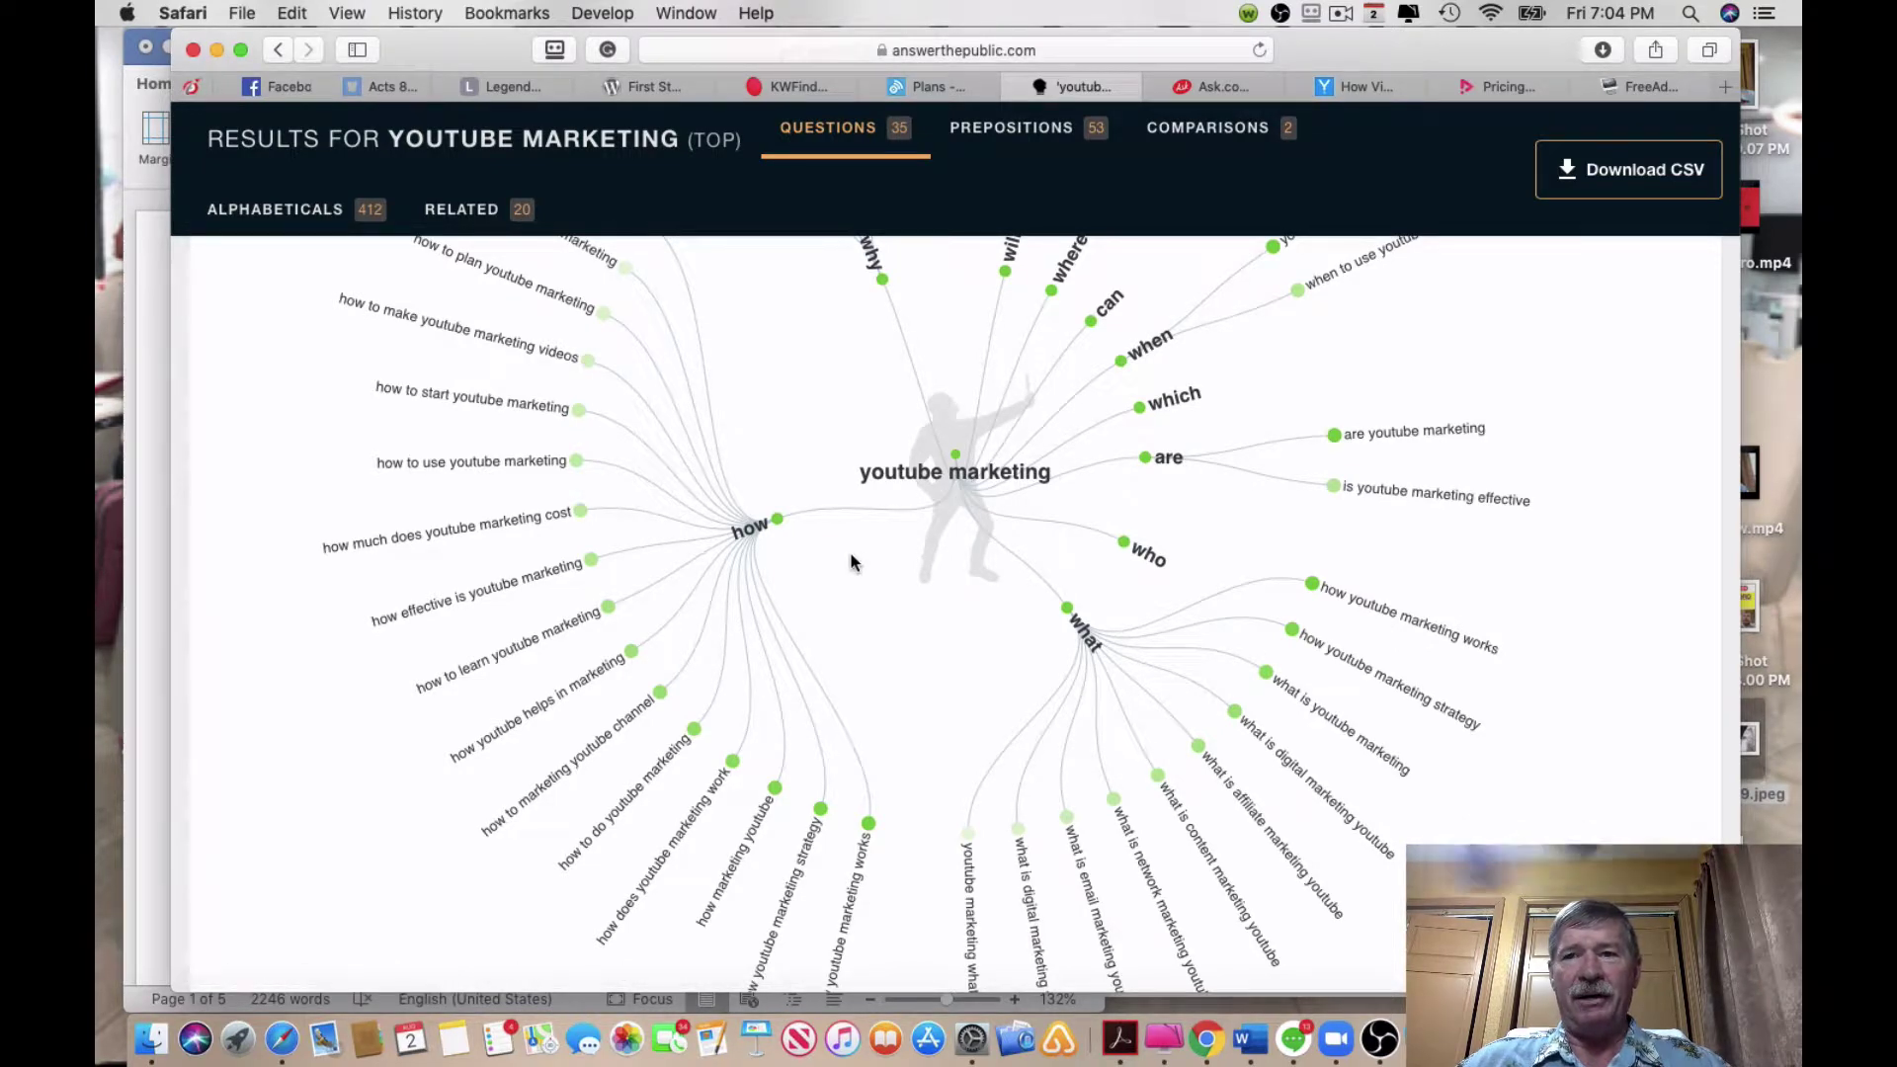
Open the Ask.com results for "how YouTube marketing works" and look through the ads and article listings.
{"action": "left_click", "coordinate": [1220, 87]}
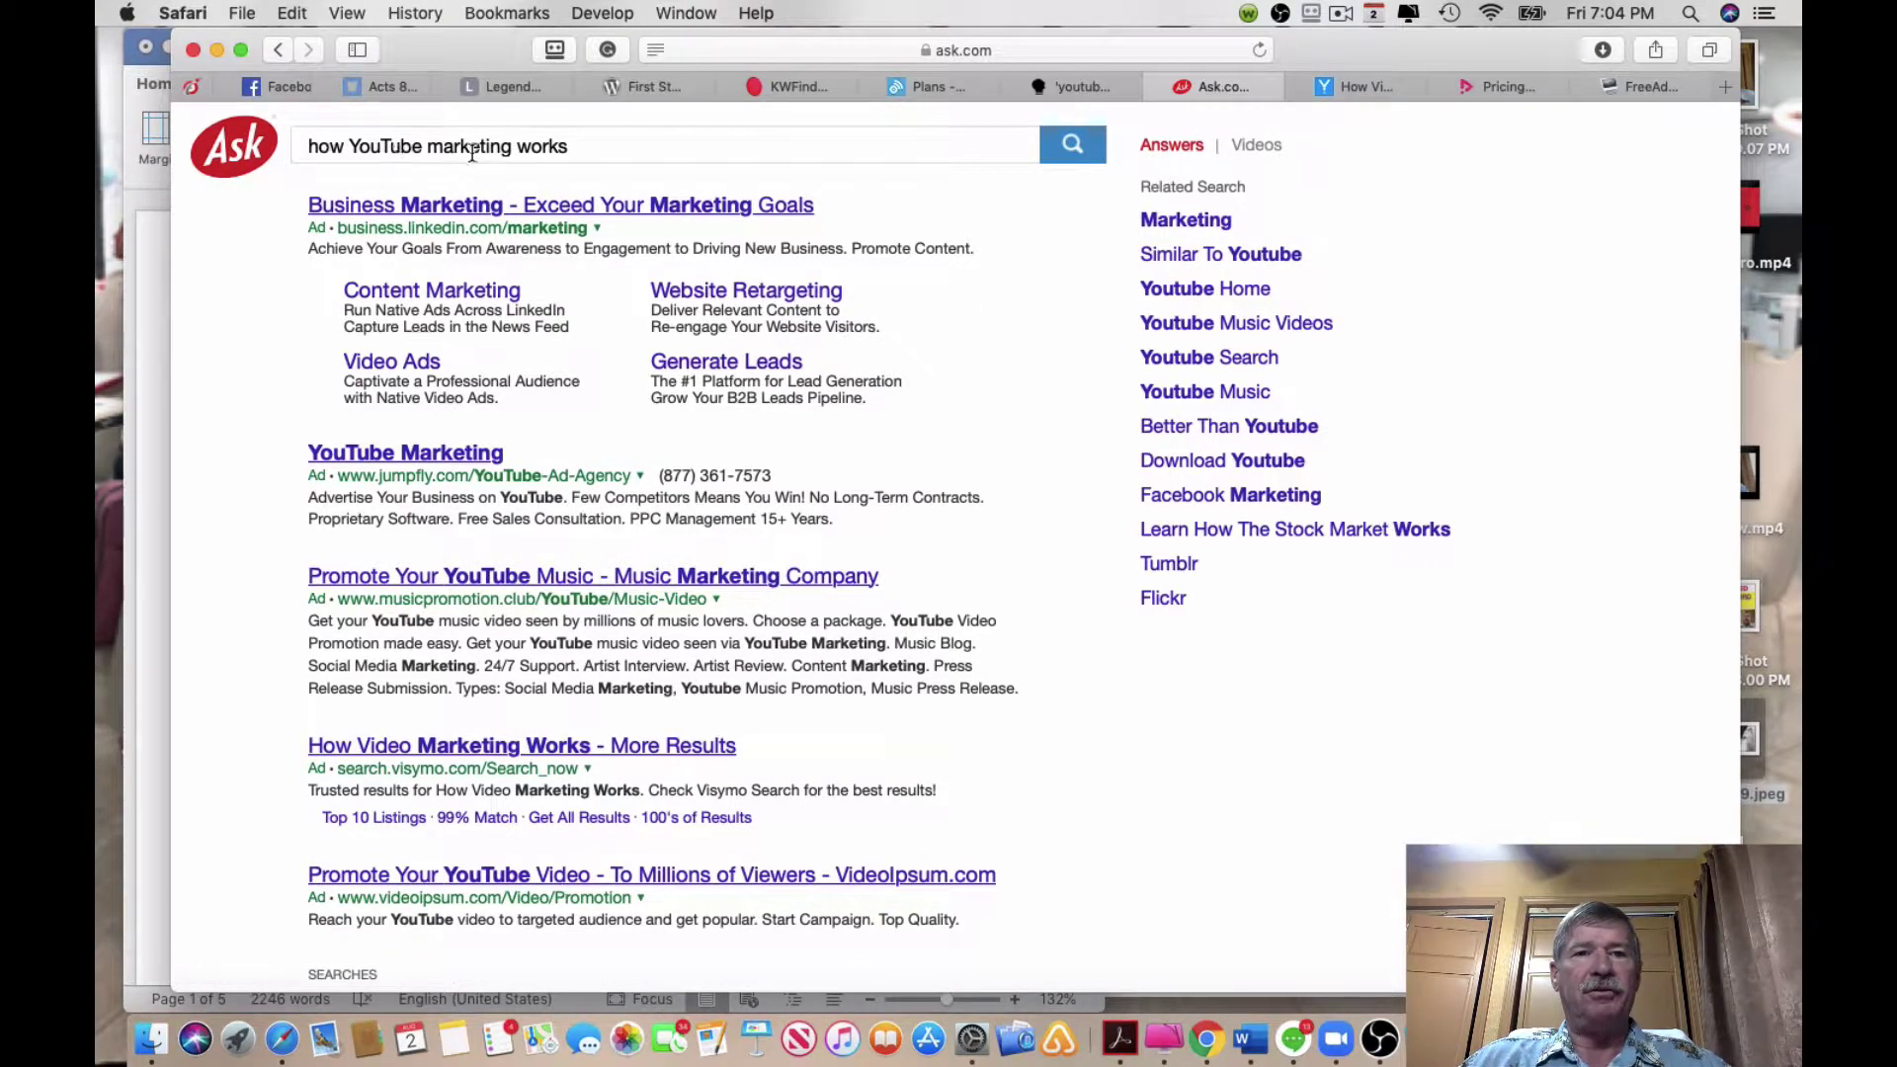
{"action": "scroll", "coordinate": [670, 198], "scroll_direction": "down", "scroll_amount": 5}
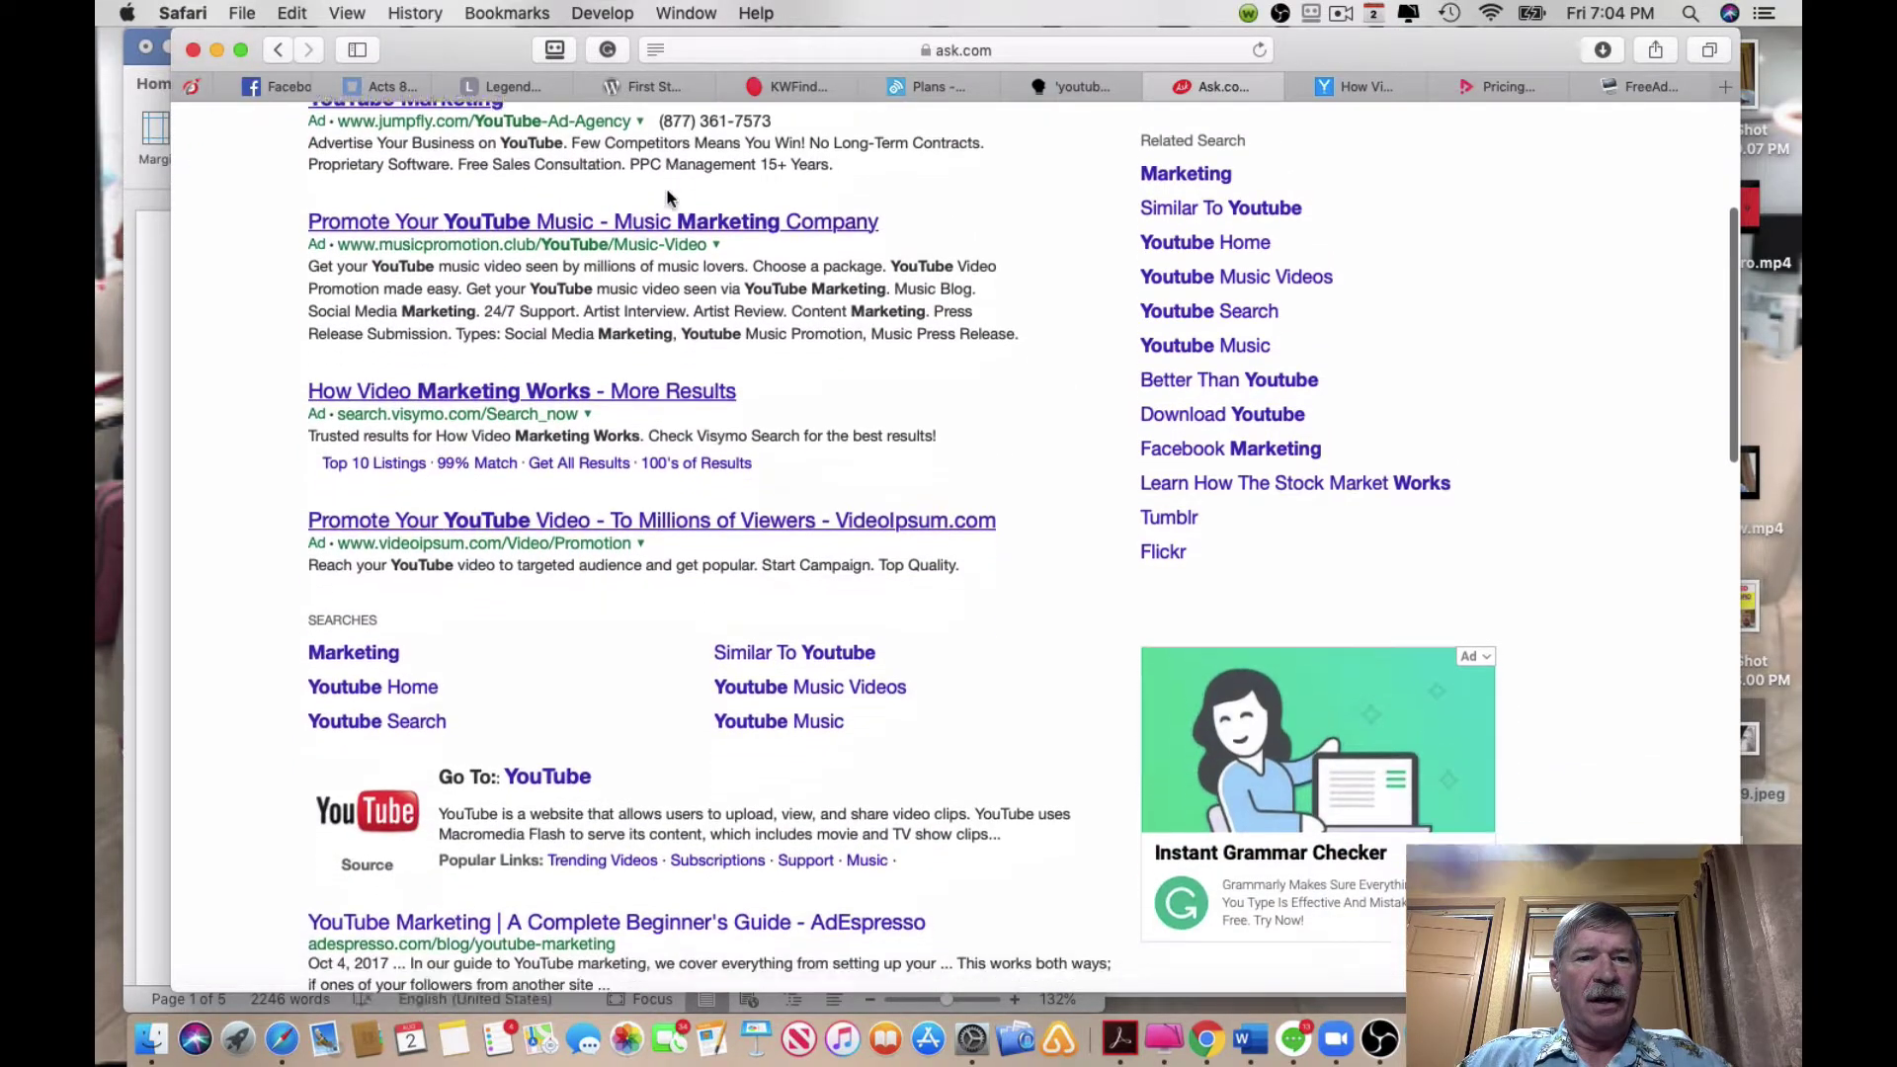
{"action": "scroll", "coordinate": [604, 336], "scroll_direction": "up", "scroll_amount": 5}
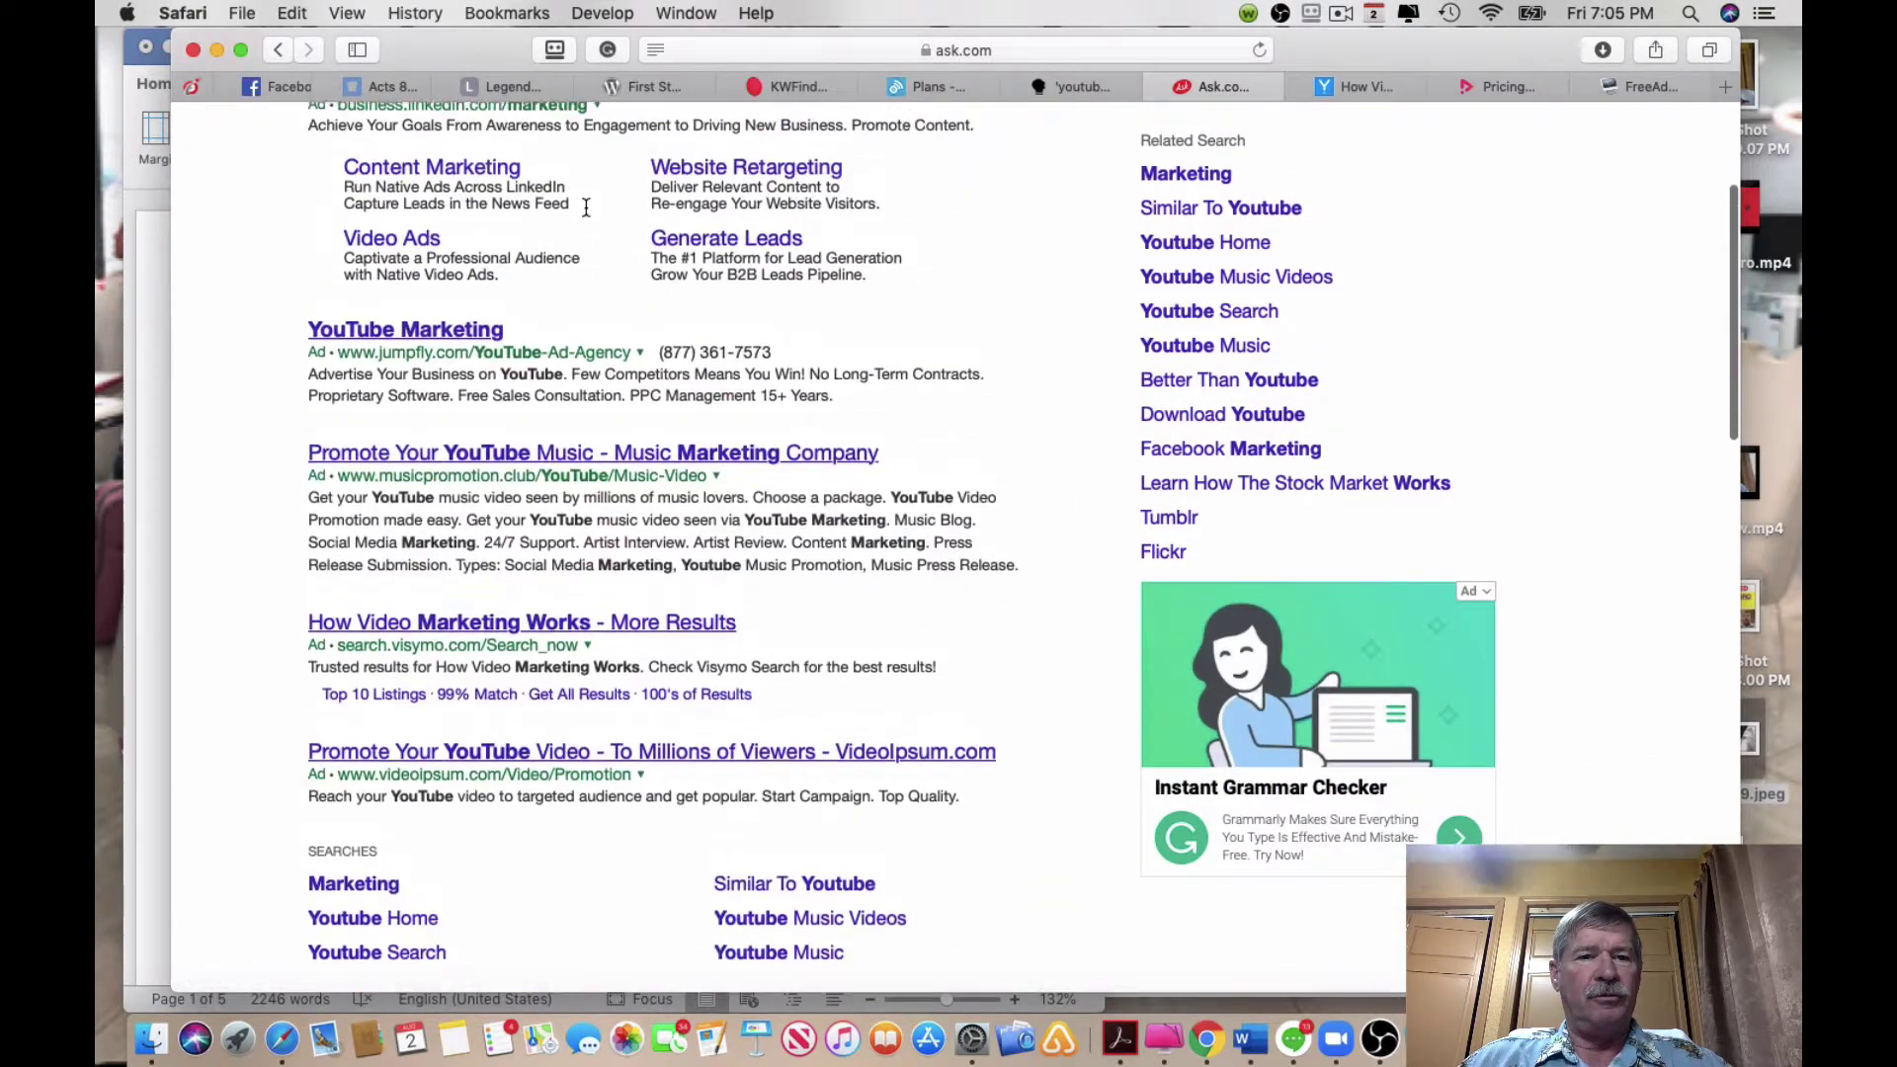
{"action": "scroll", "coordinate": [586, 208], "scroll_direction": "down", "scroll_amount": 10}
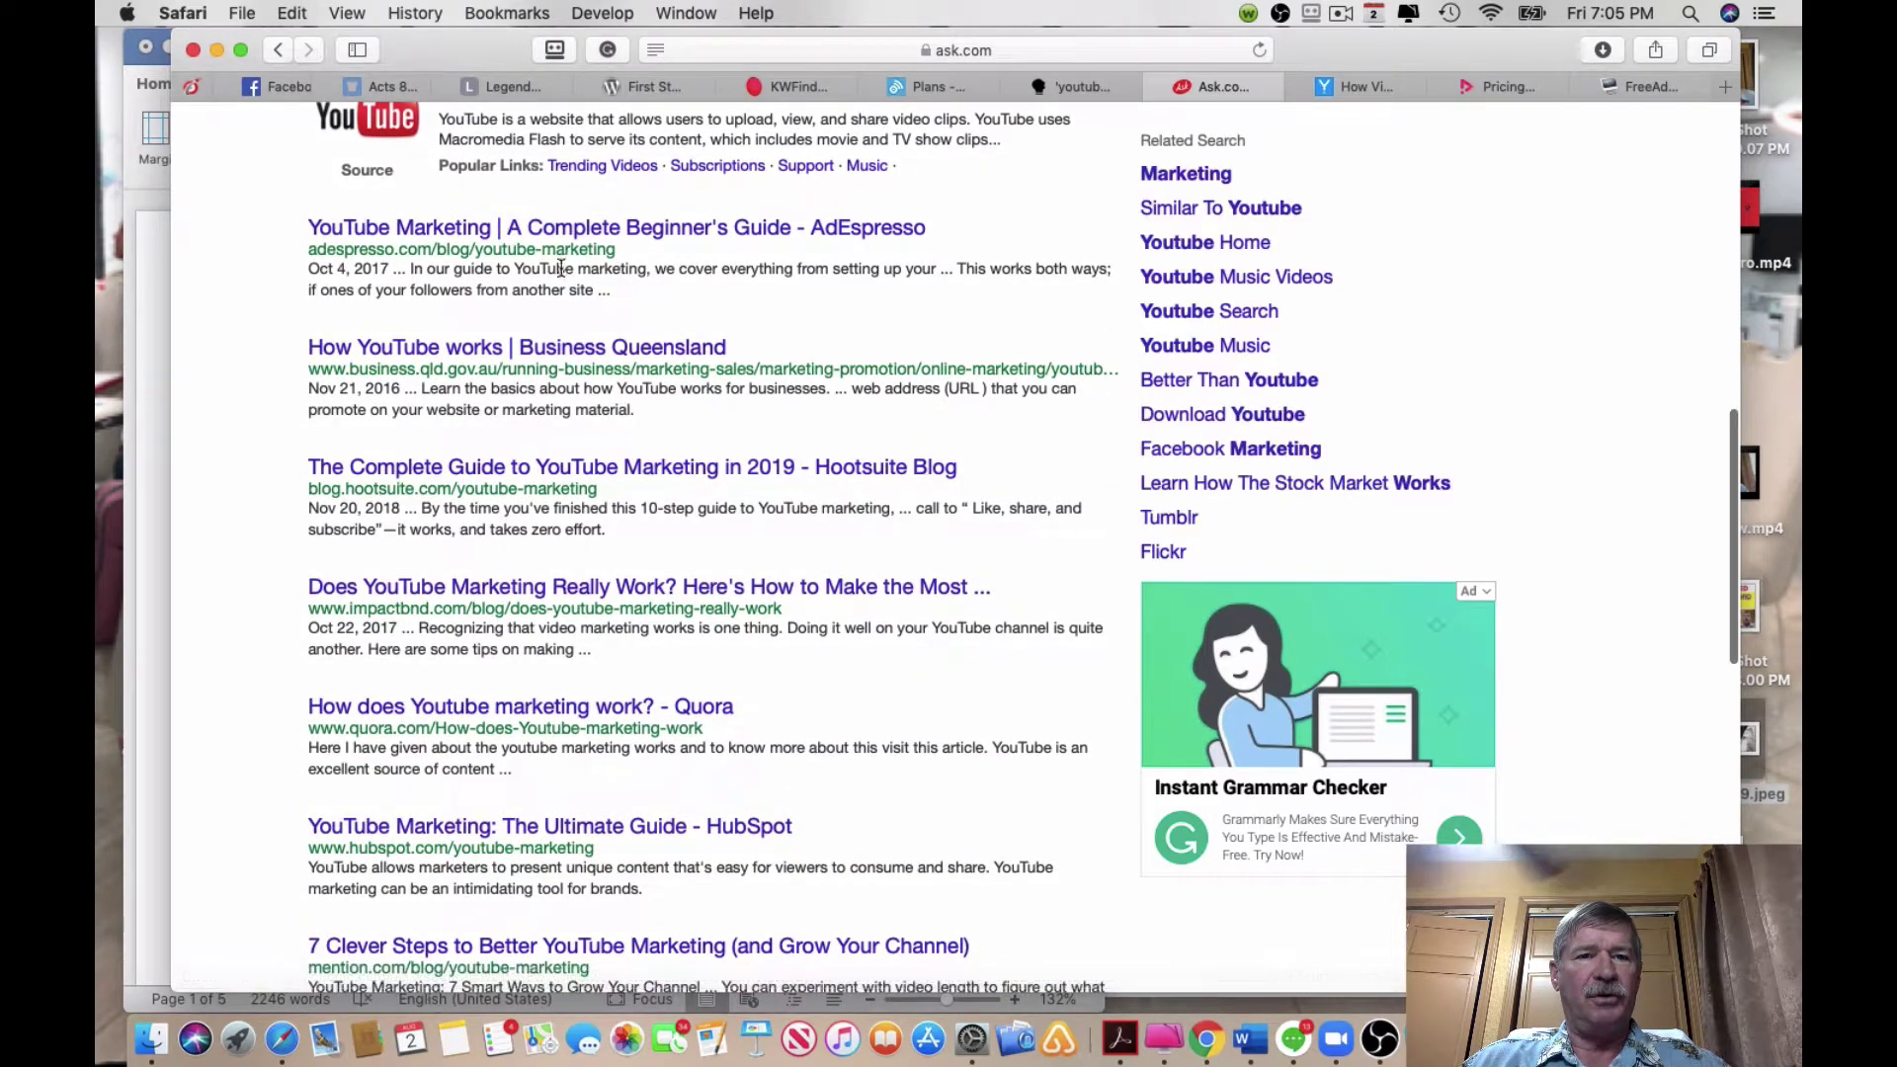
{"action": "scroll", "coordinate": [579, 463], "scroll_direction": "down", "scroll_amount": 2}
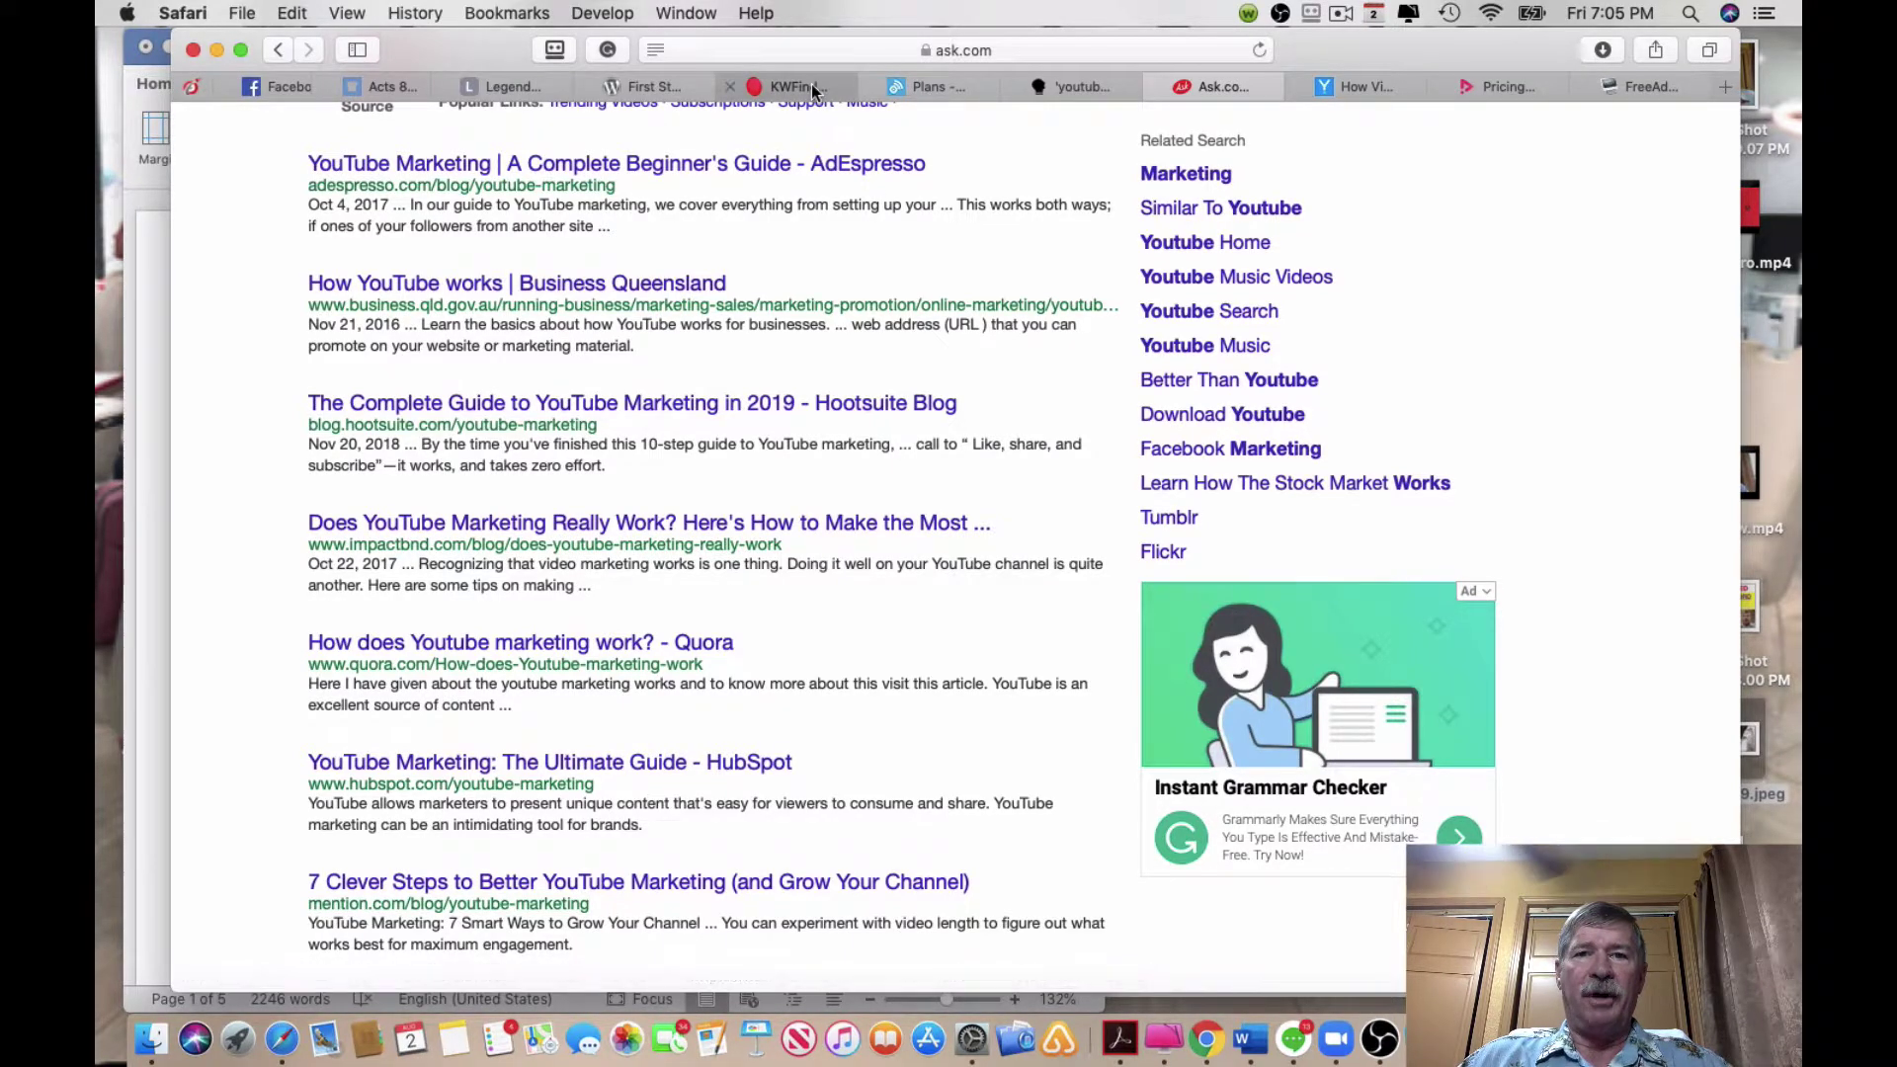
Go back to the AnswerThePublic results and review the questions heading and the wheel's branches for content ideas.
{"action": "left_click", "coordinate": [805, 87]}
{"action": "left_click", "coordinate": [1070, 92]}
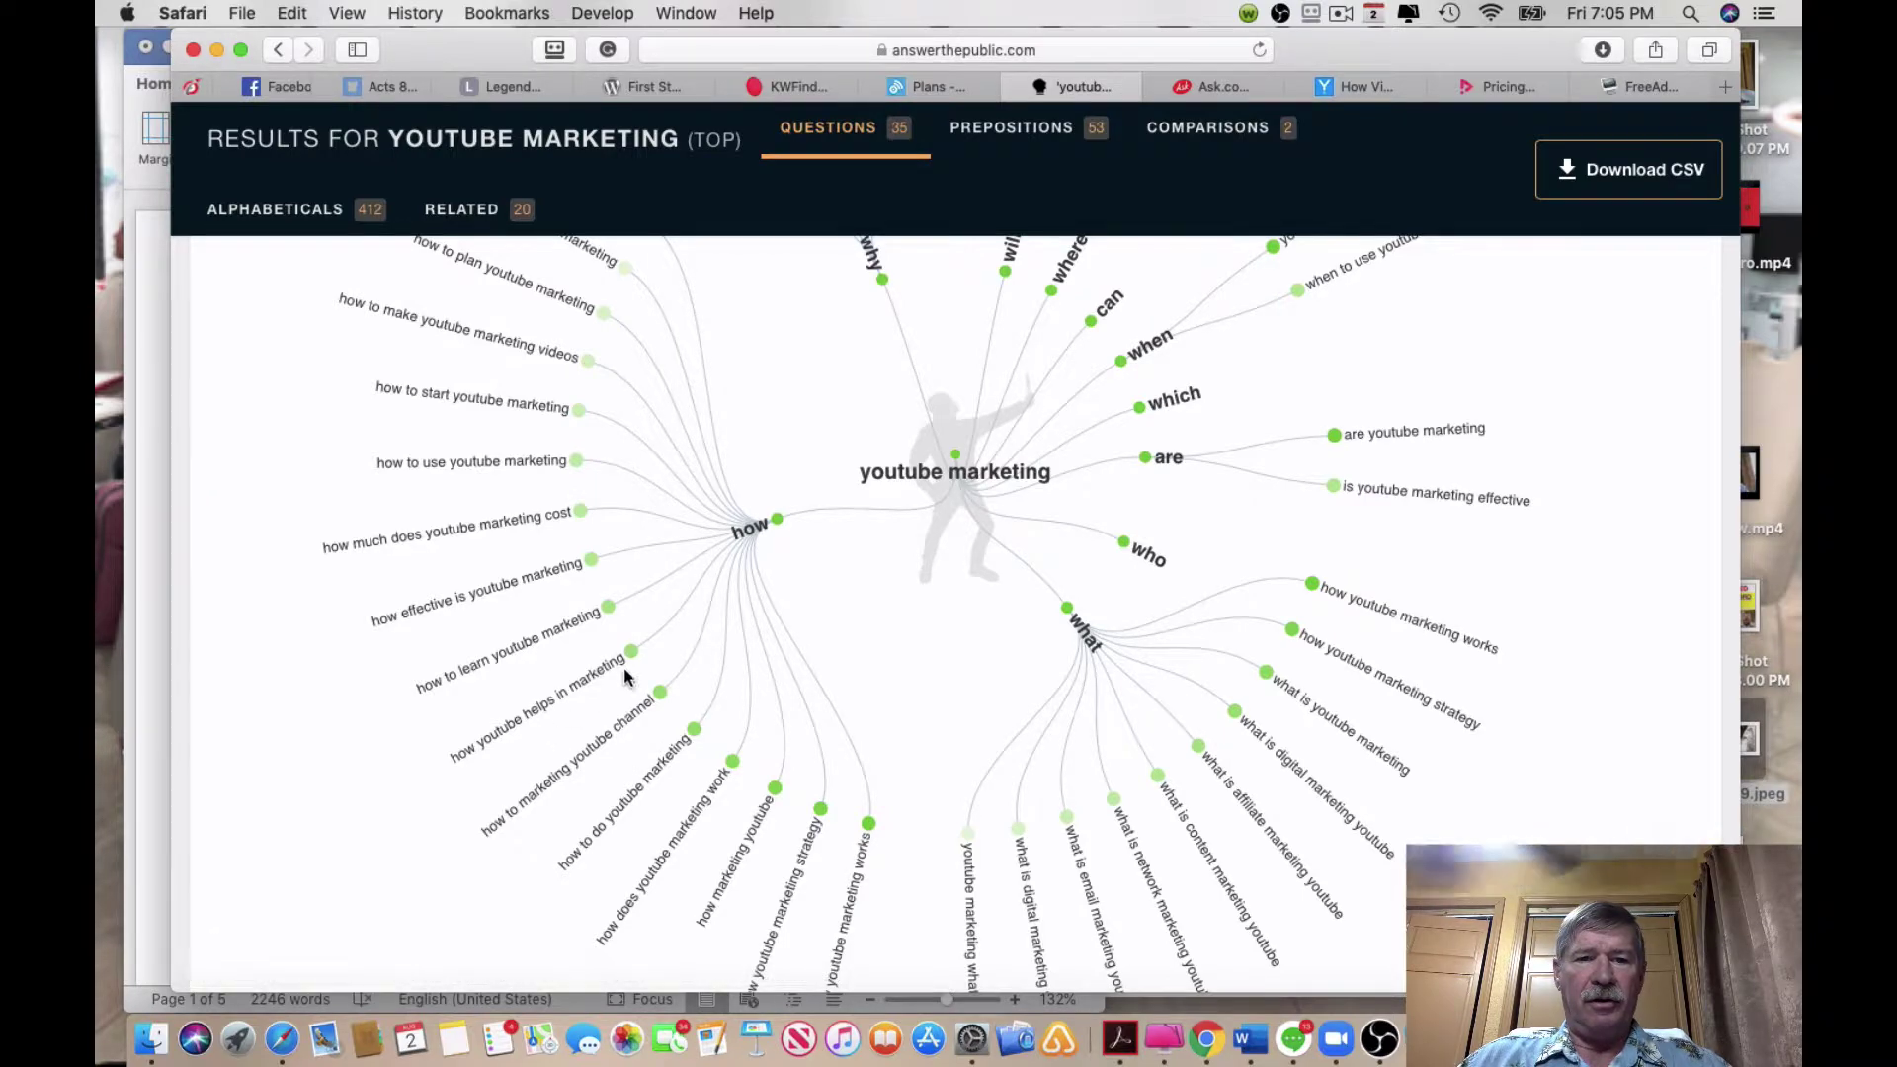
{"action": "scroll", "coordinate": [656, 380], "scroll_direction": "up", "scroll_amount": 10}
{"action": "scroll", "coordinate": [656, 383], "scroll_direction": "up", "scroll_amount": 1}
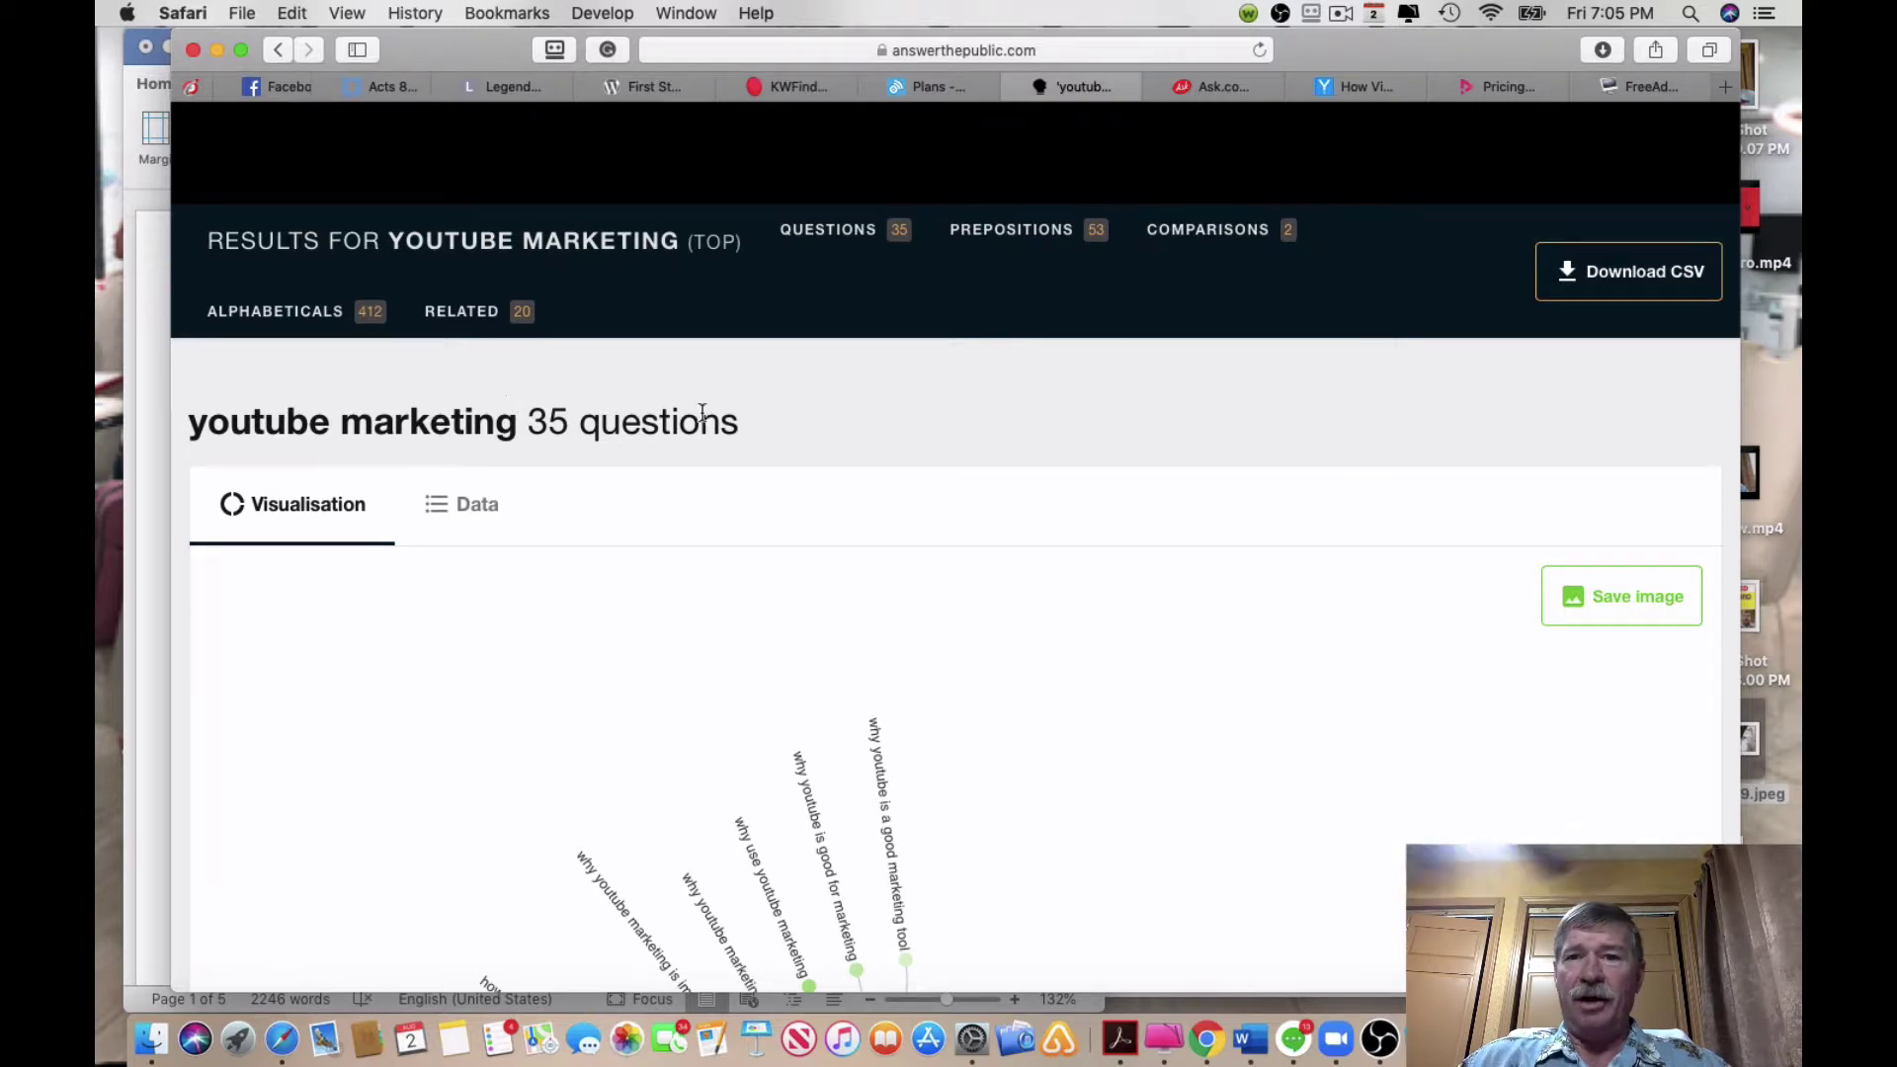
{"action": "scroll", "coordinate": [1093, 305], "scroll_direction": "down", "scroll_amount": 6}
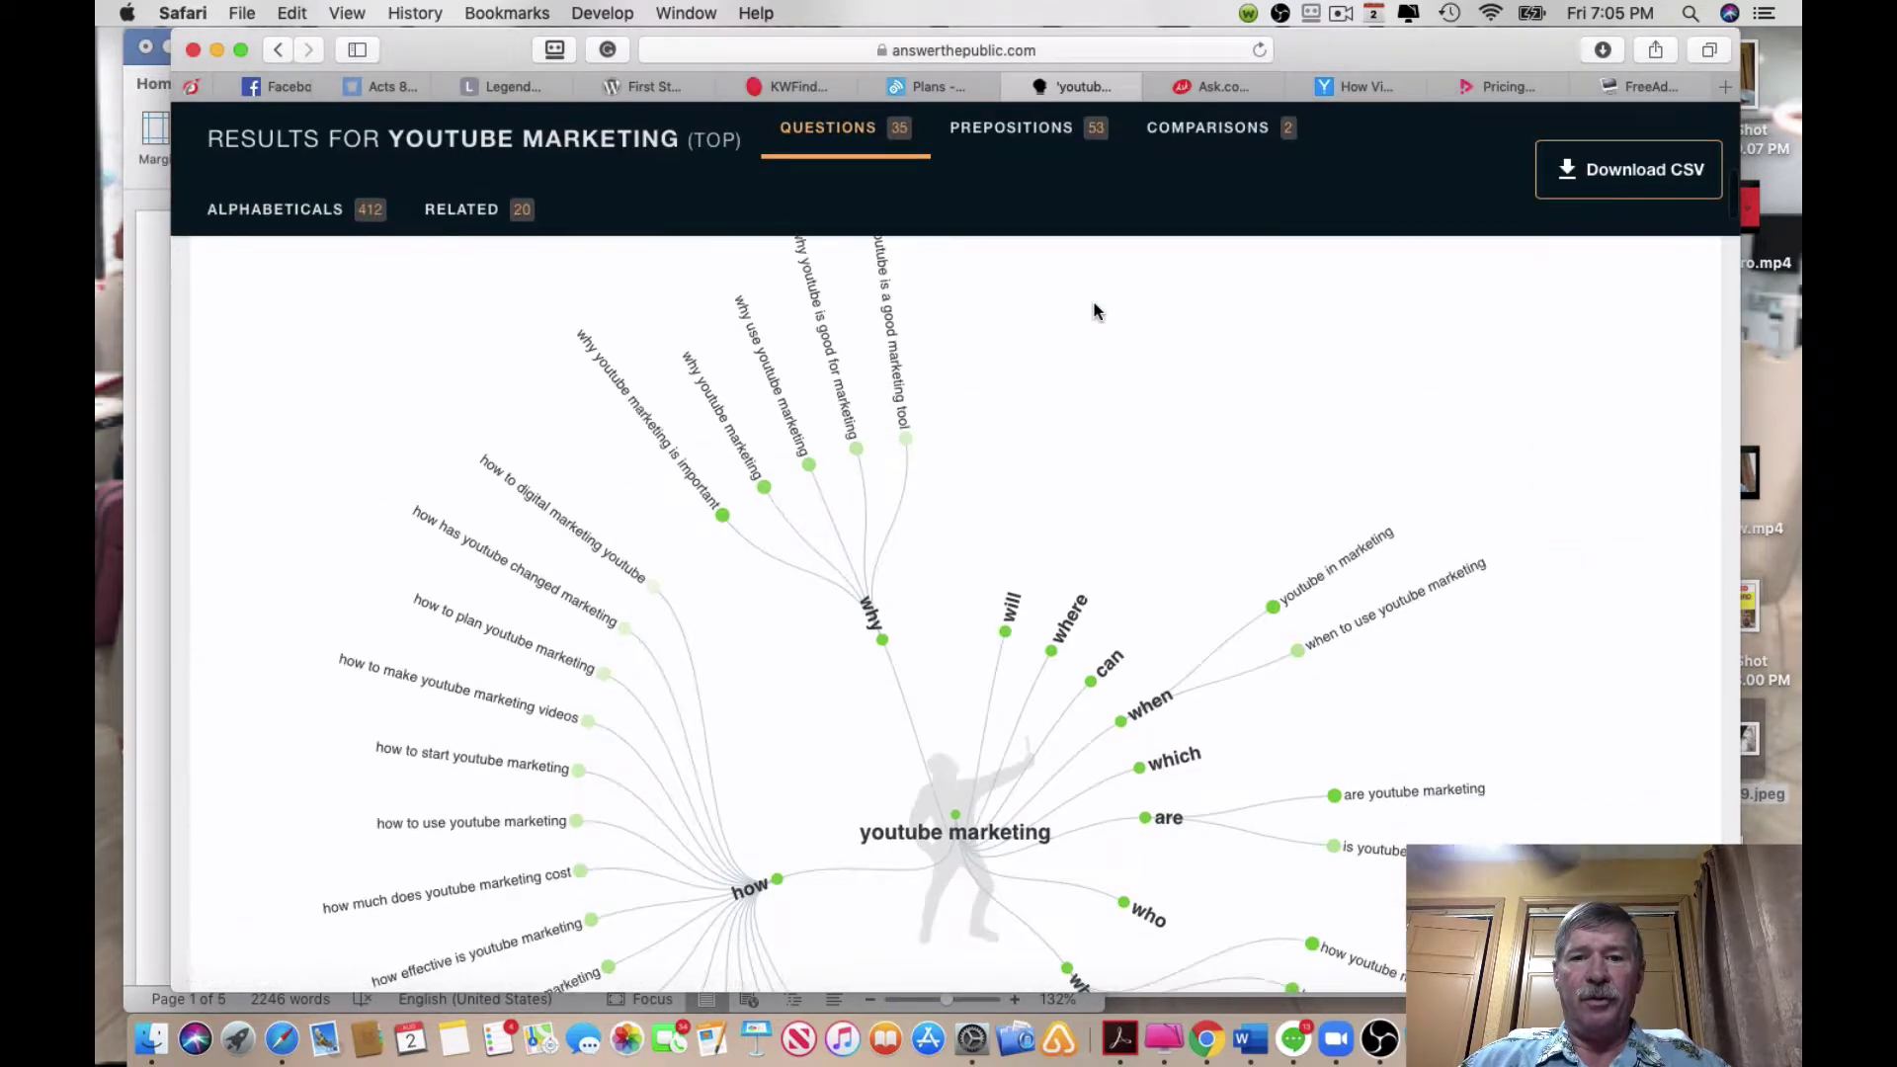
{"action": "scroll", "coordinate": [1092, 311], "scroll_direction": "down", "scroll_amount": 5}
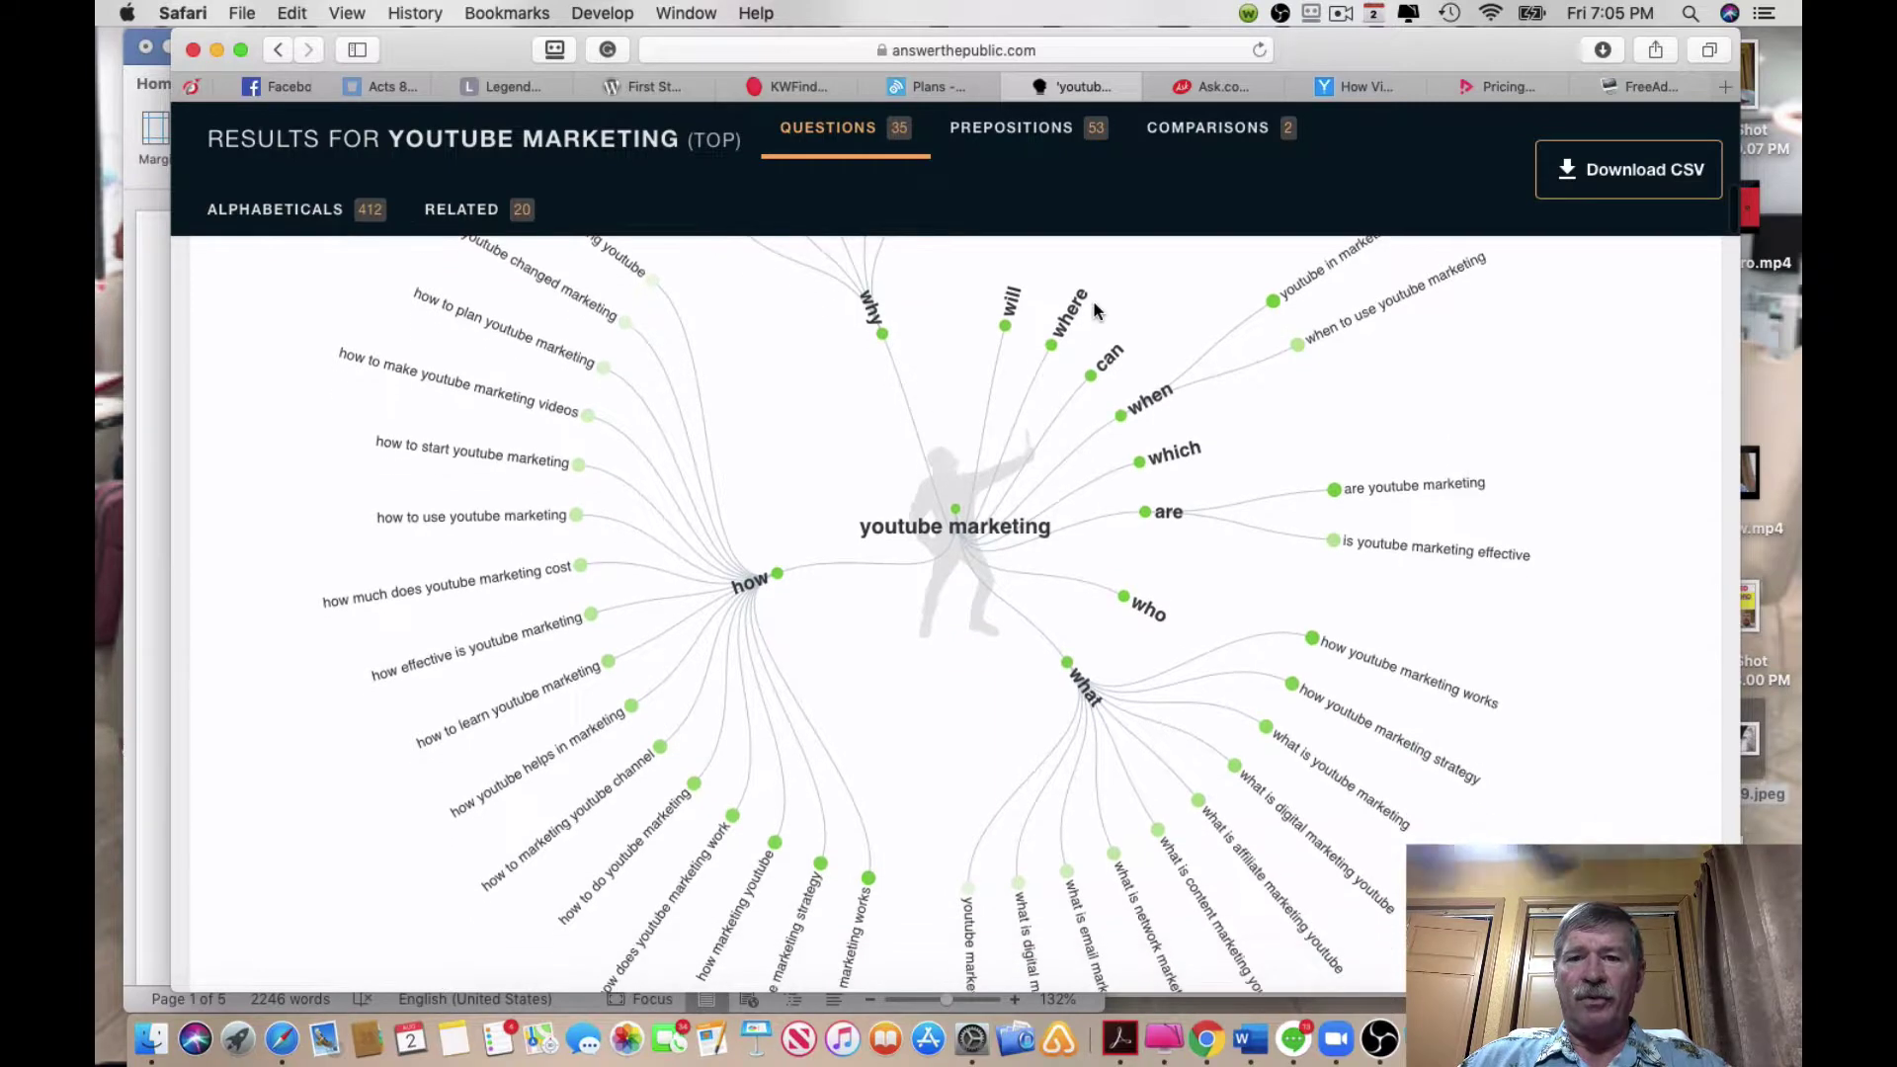
{"action": "scroll", "coordinate": [1063, 715], "scroll_direction": "down", "scroll_amount": 1}
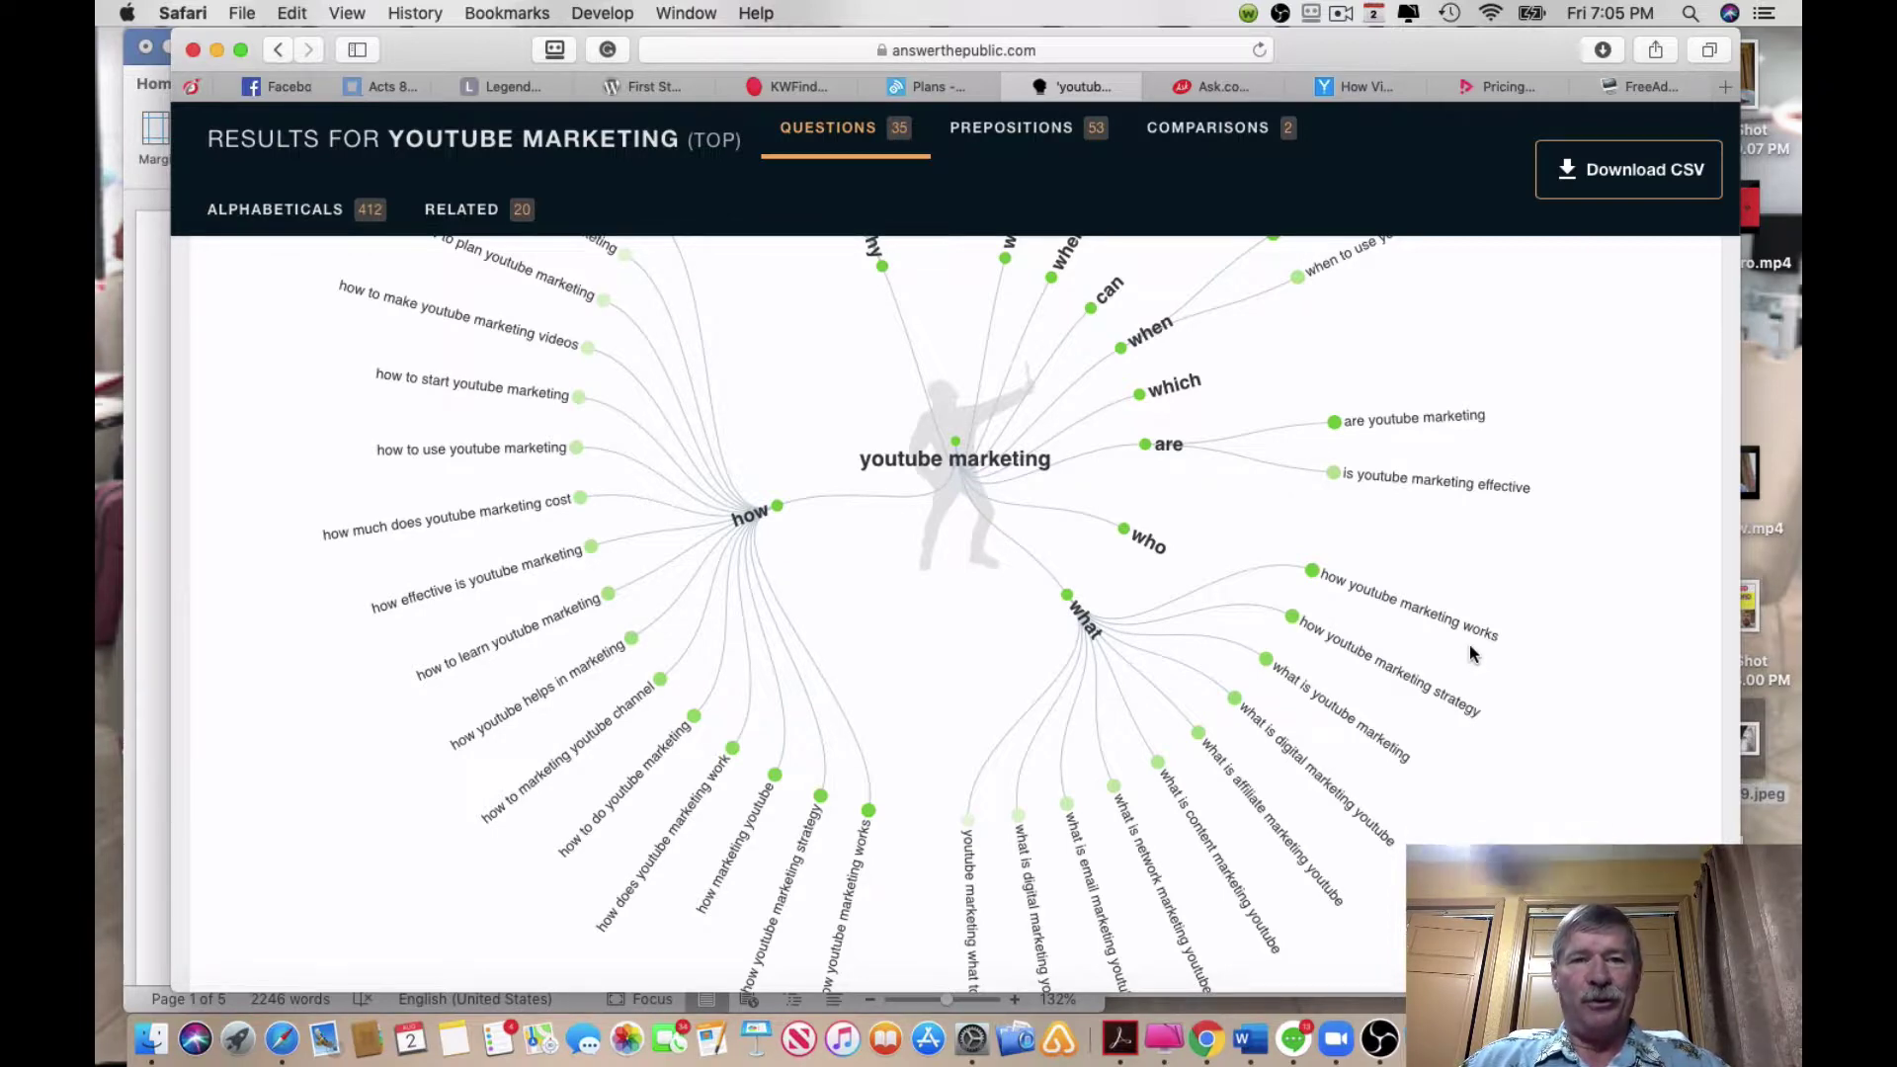
{"action": "scroll", "coordinate": [1079, 514], "scroll_direction": "up", "scroll_amount": 4}
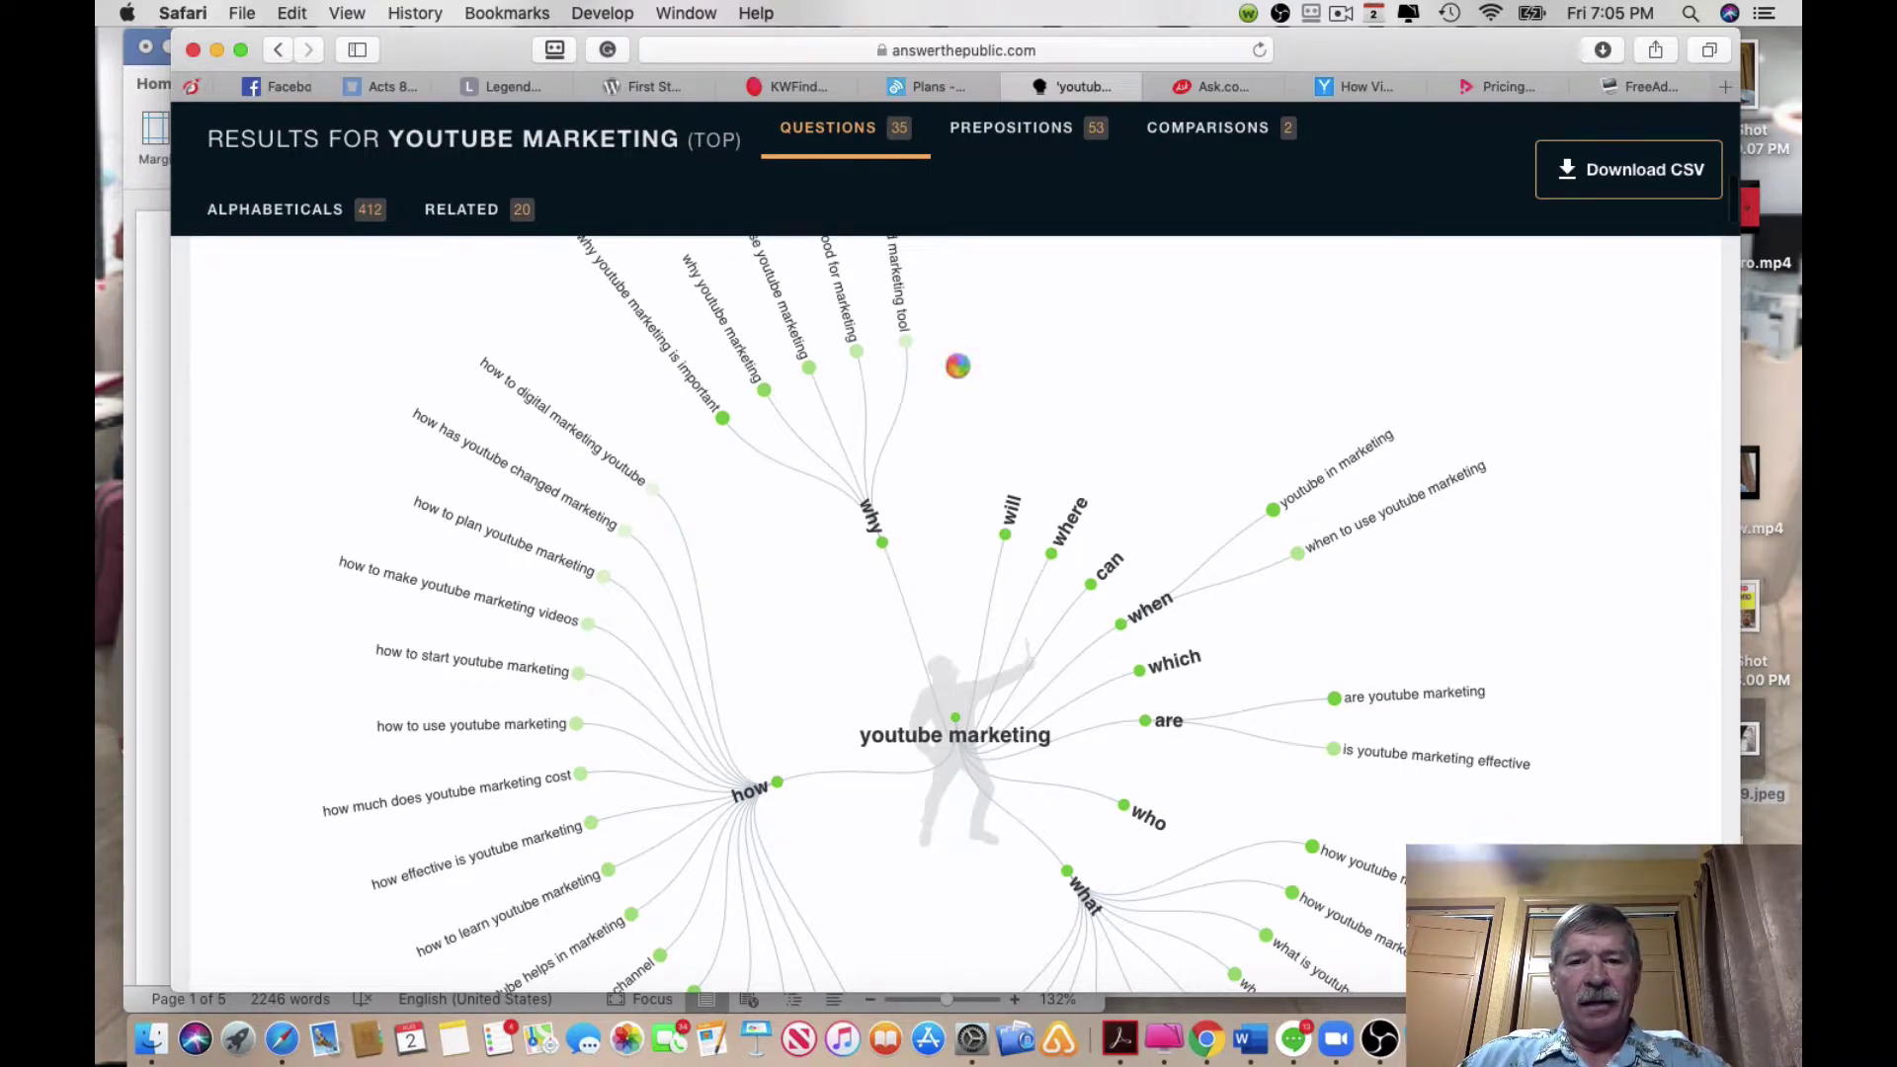
{"action": "scroll", "coordinate": [956, 366], "scroll_direction": "up", "scroll_amount": 2}
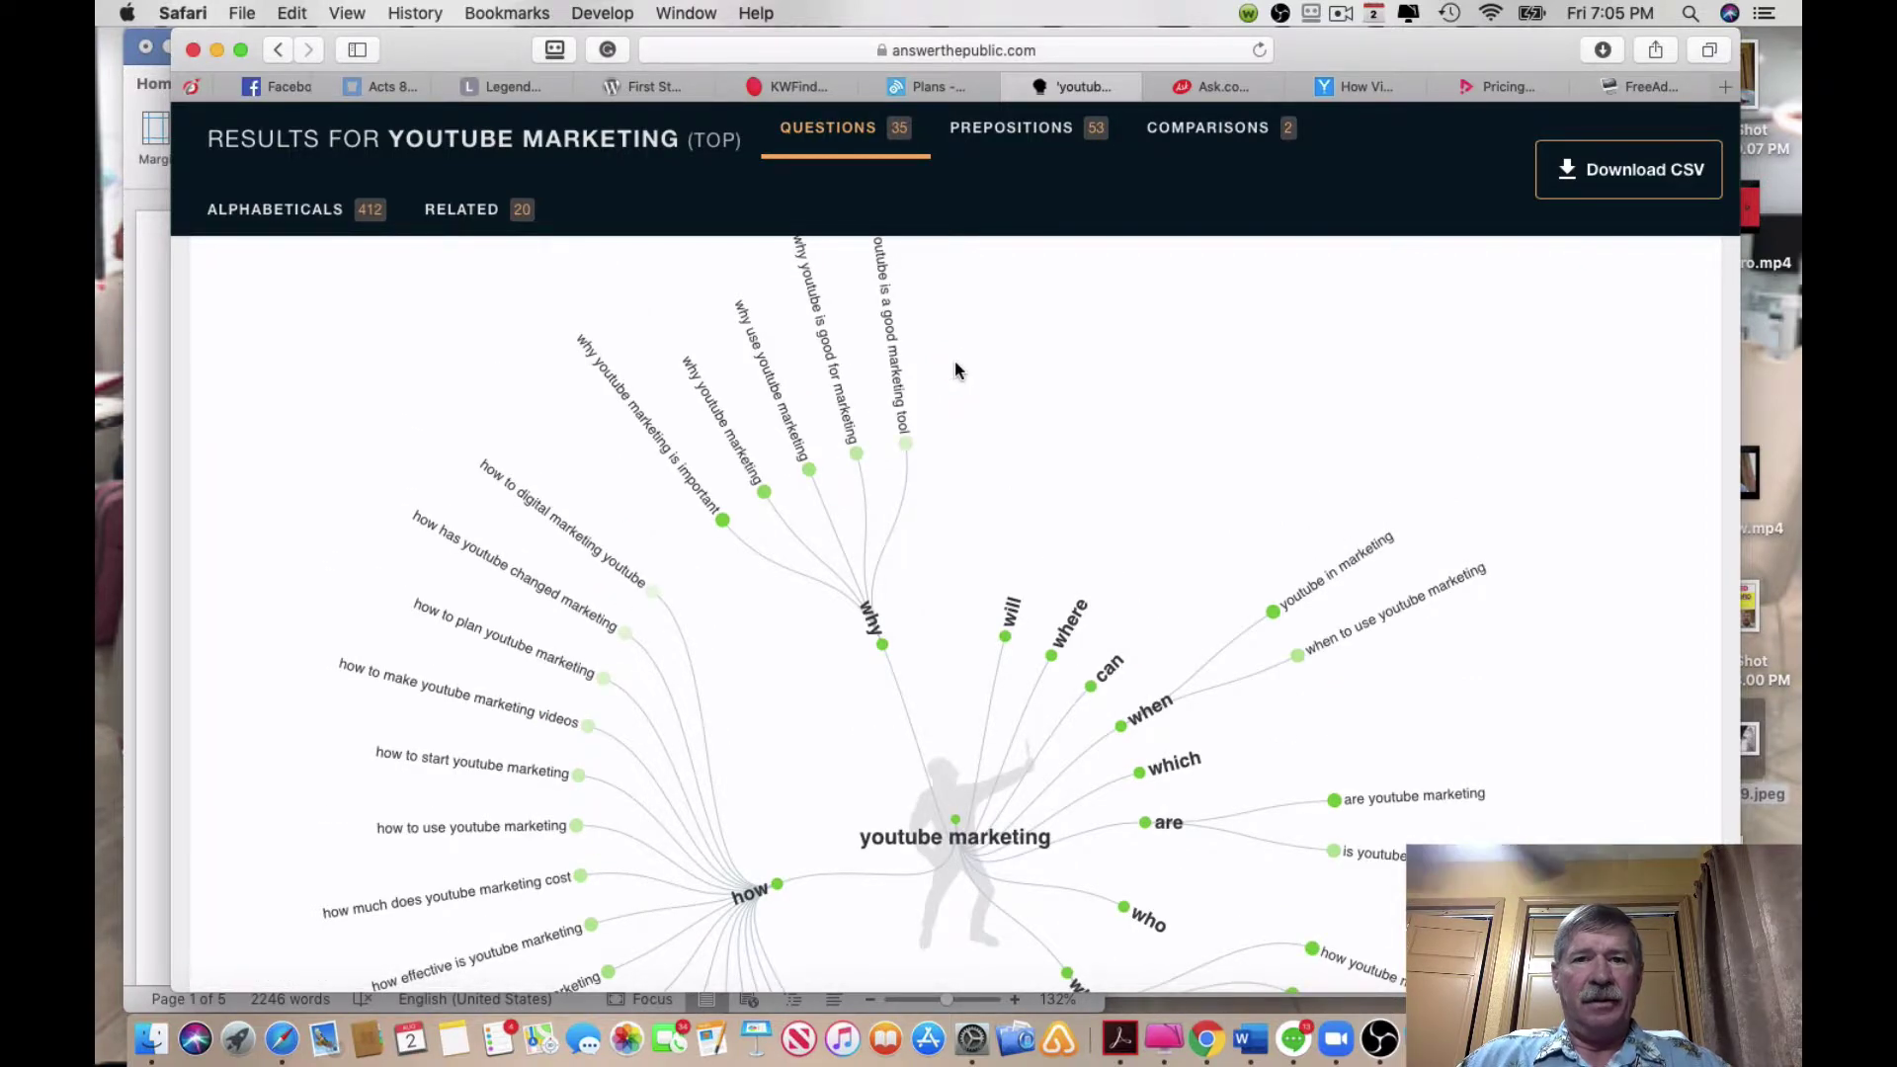
{"action": "scroll", "coordinate": [1033, 491], "scroll_direction": "down", "scroll_amount": 1}
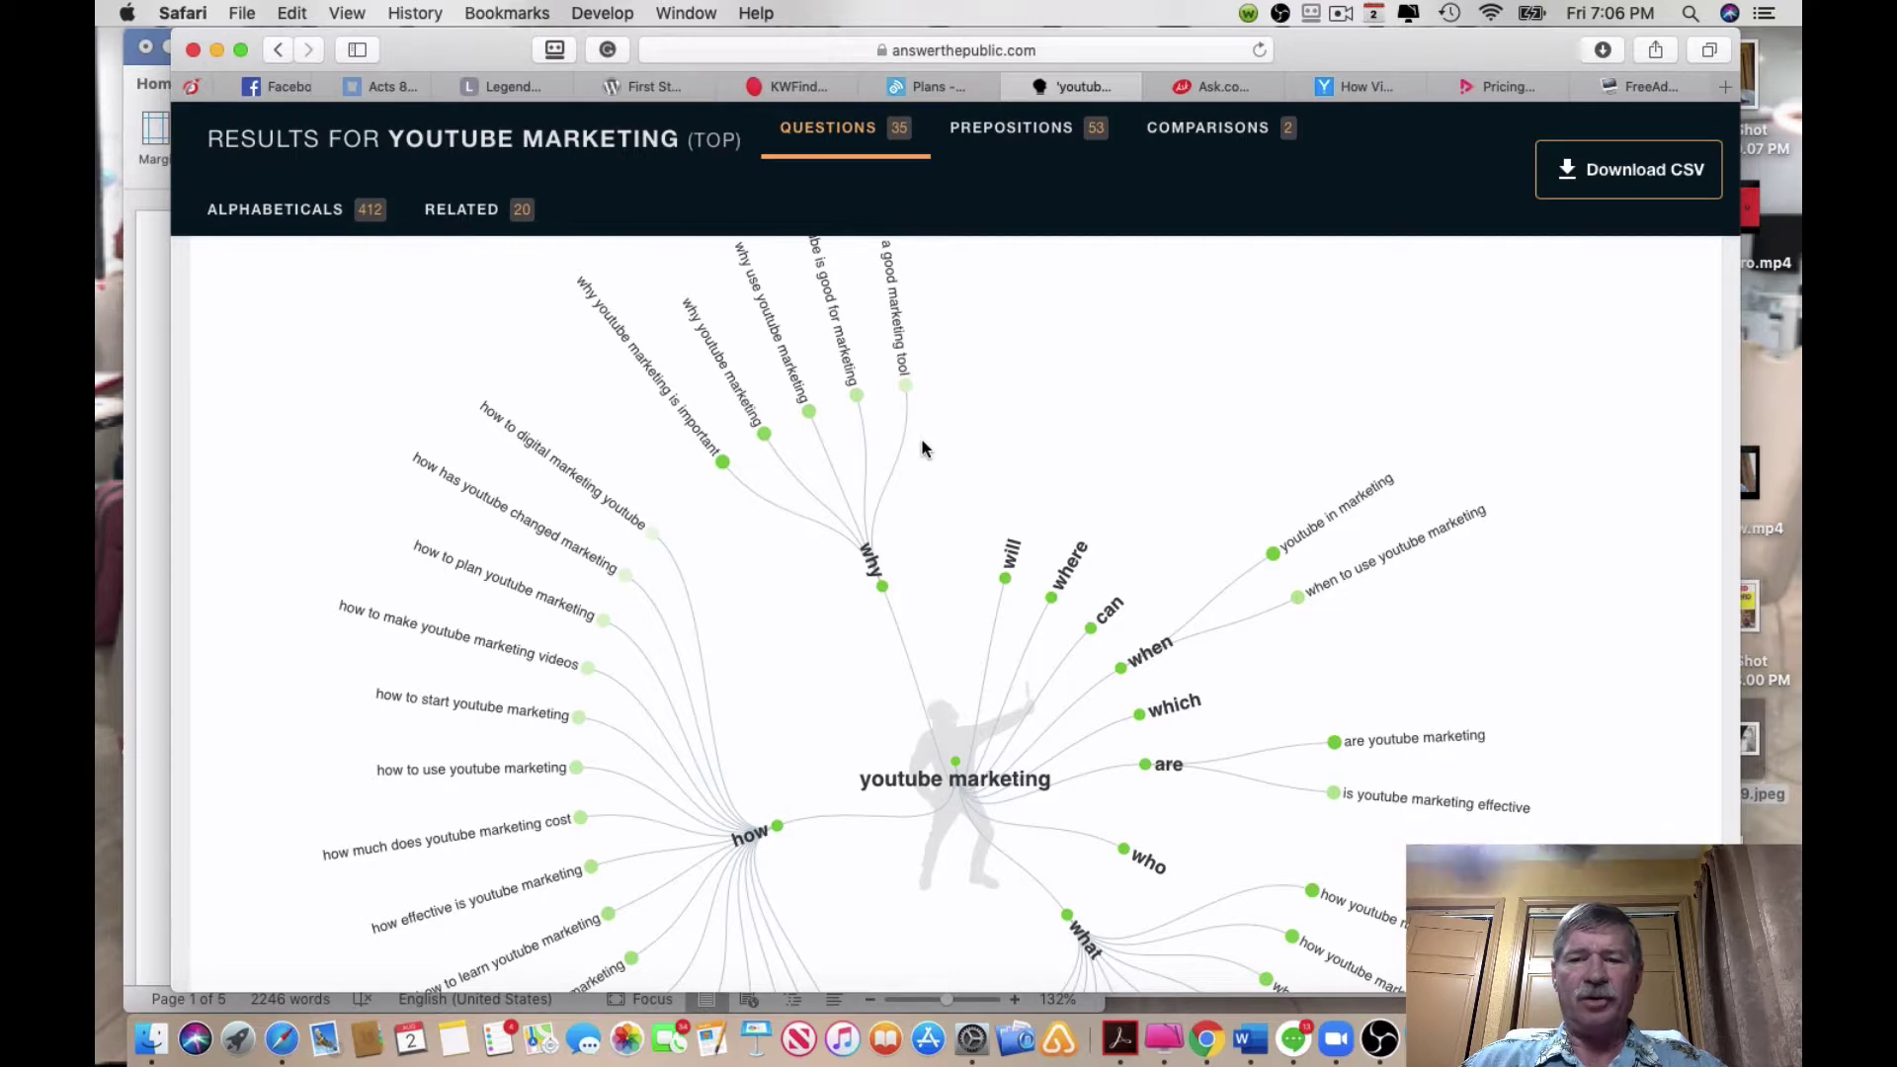
Switch to Deskscribble, clear the existing marks, underline "how youtube marketing works" under the what branch in red, and clear that stroke.
{"action": "left_click", "coordinate": [241, 1040]}
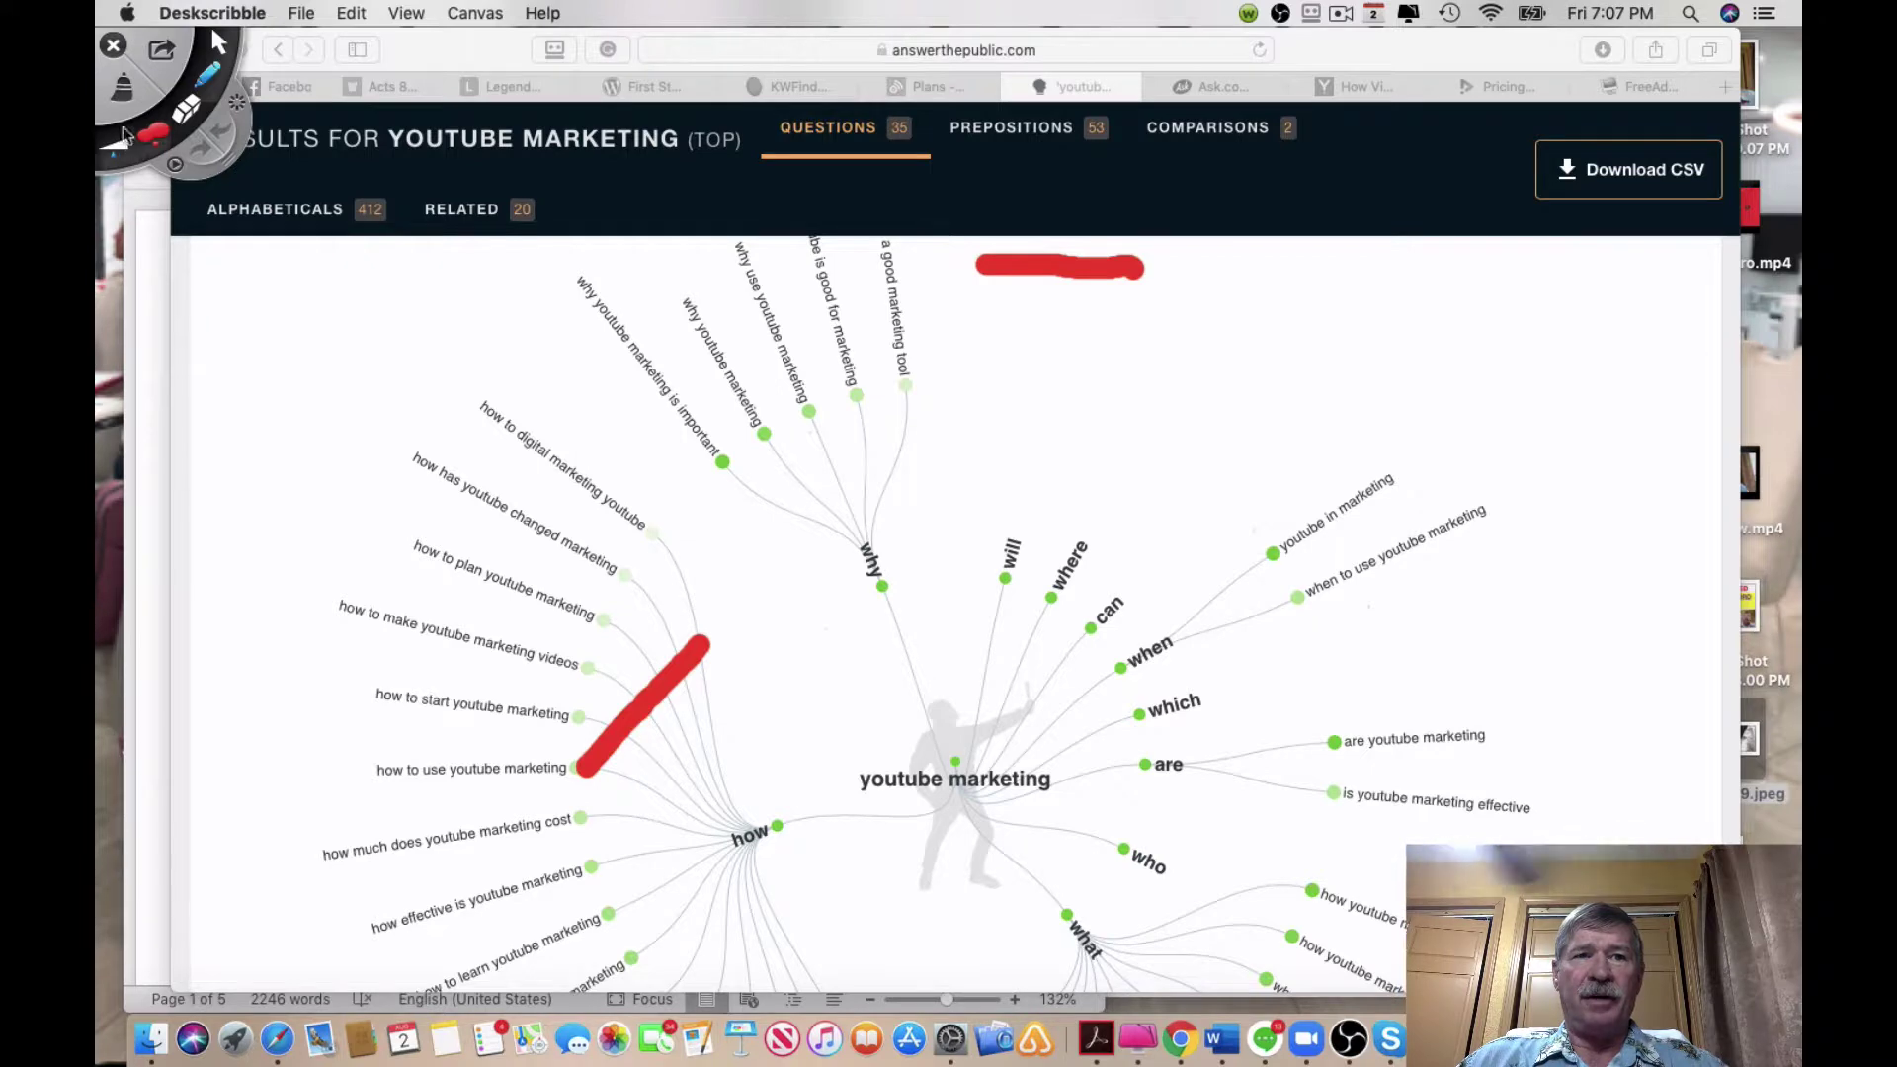
{"action": "left_click", "coordinate": [122, 87]}
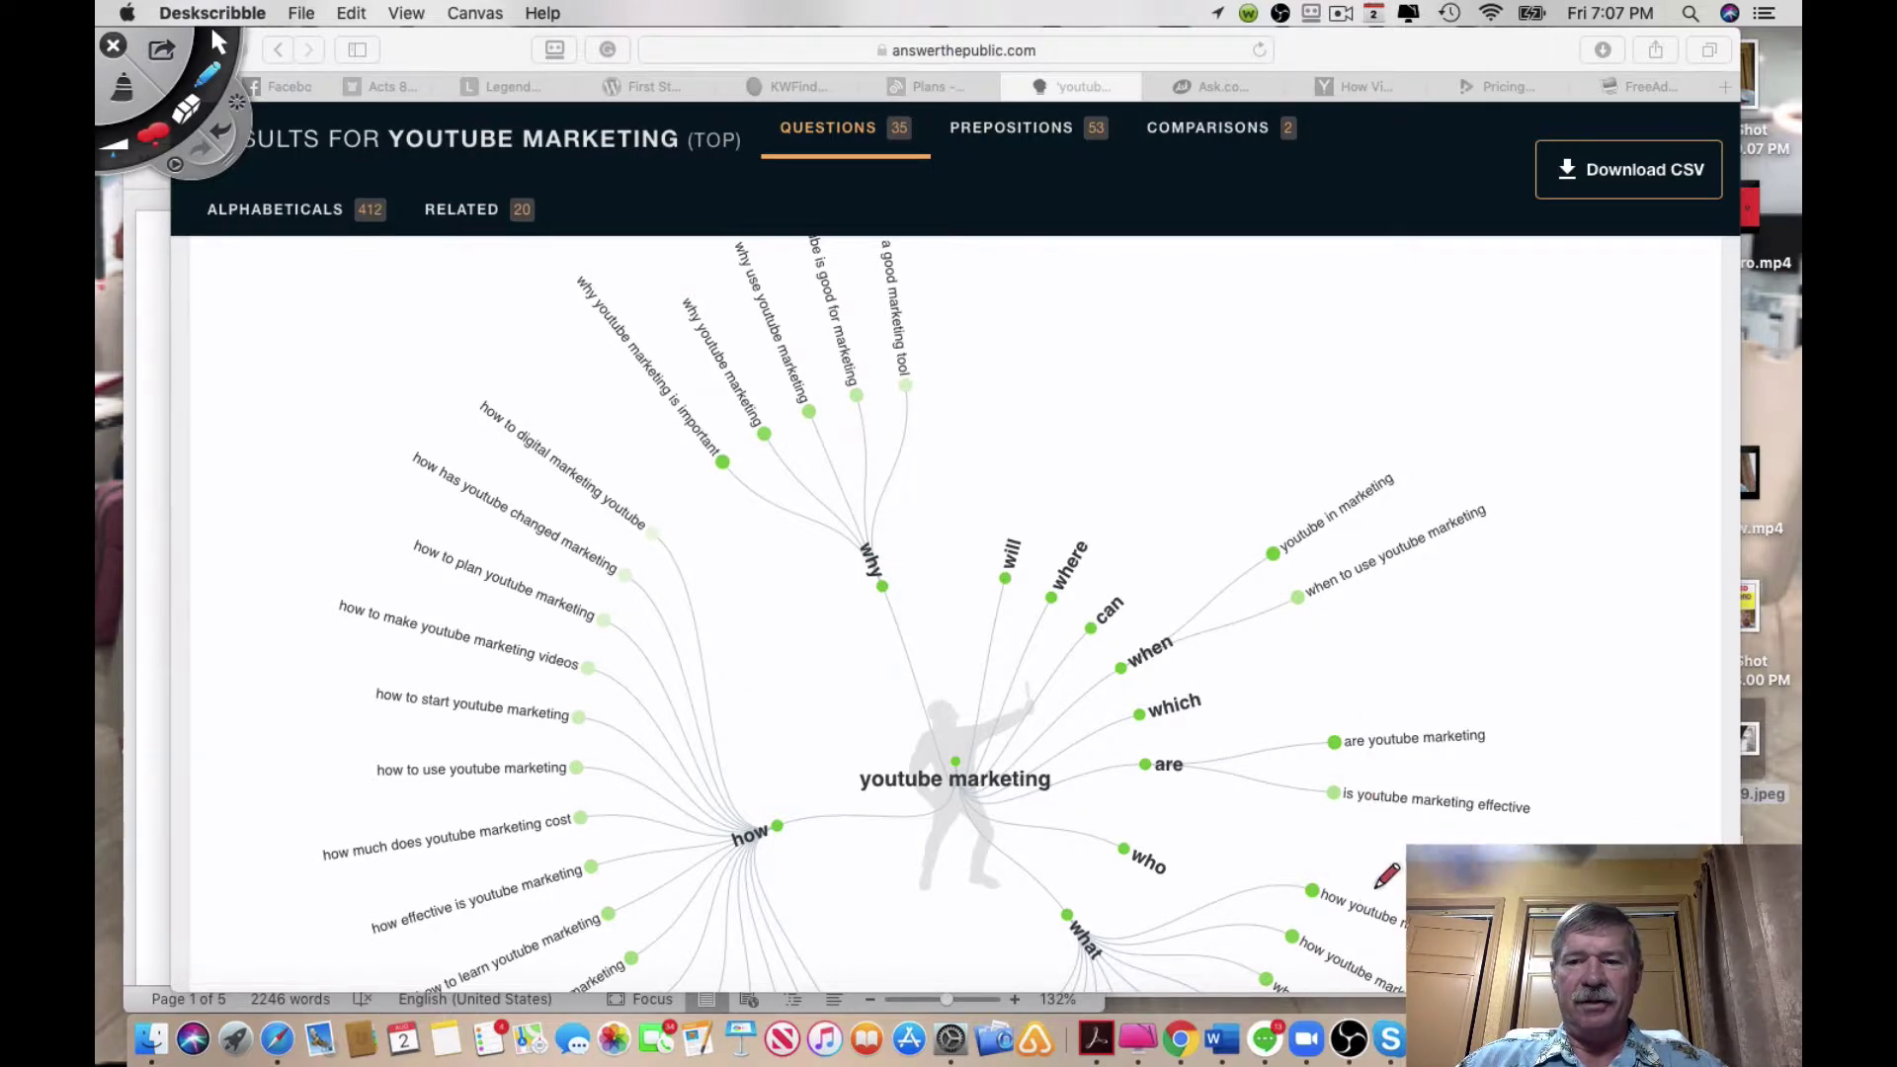
{"action": "left_click_drag", "start_coordinate": [1310, 906], "coordinate": [1403, 968]}
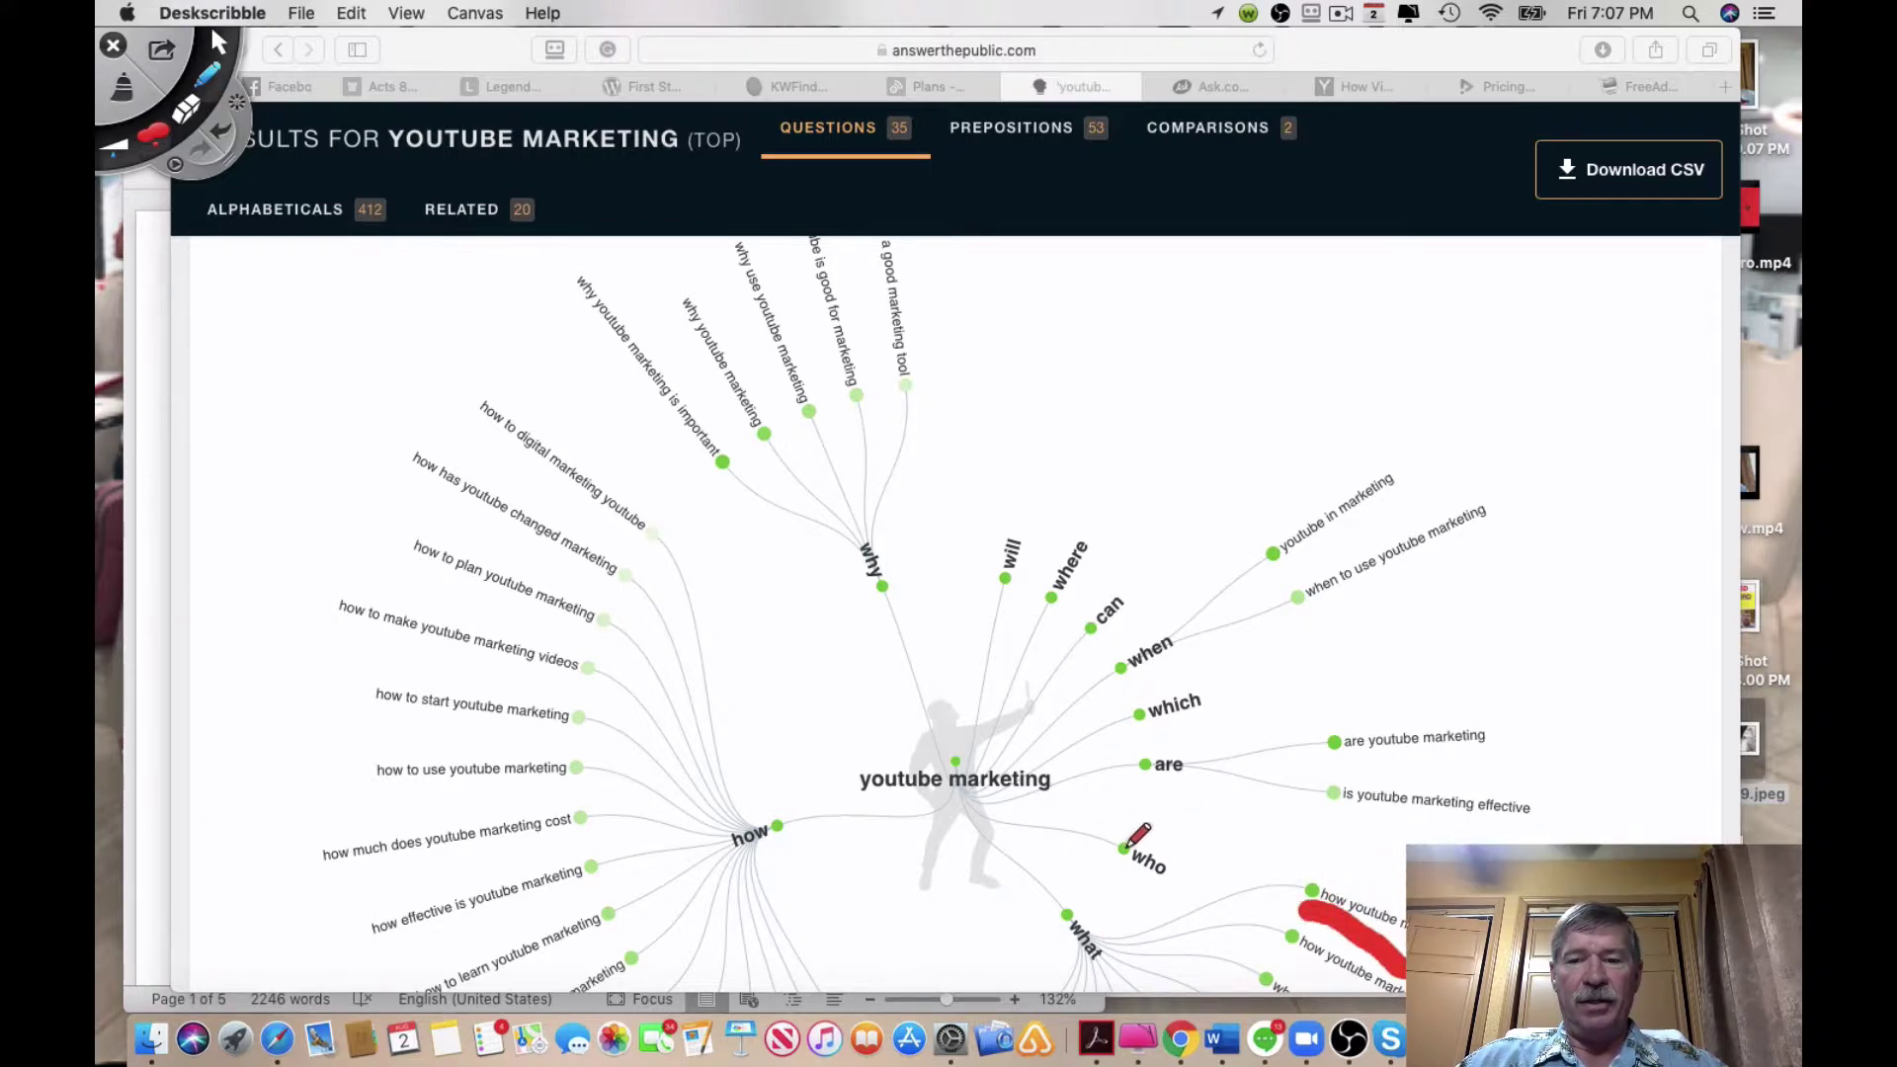
{"action": "left_click", "coordinate": [121, 86]}
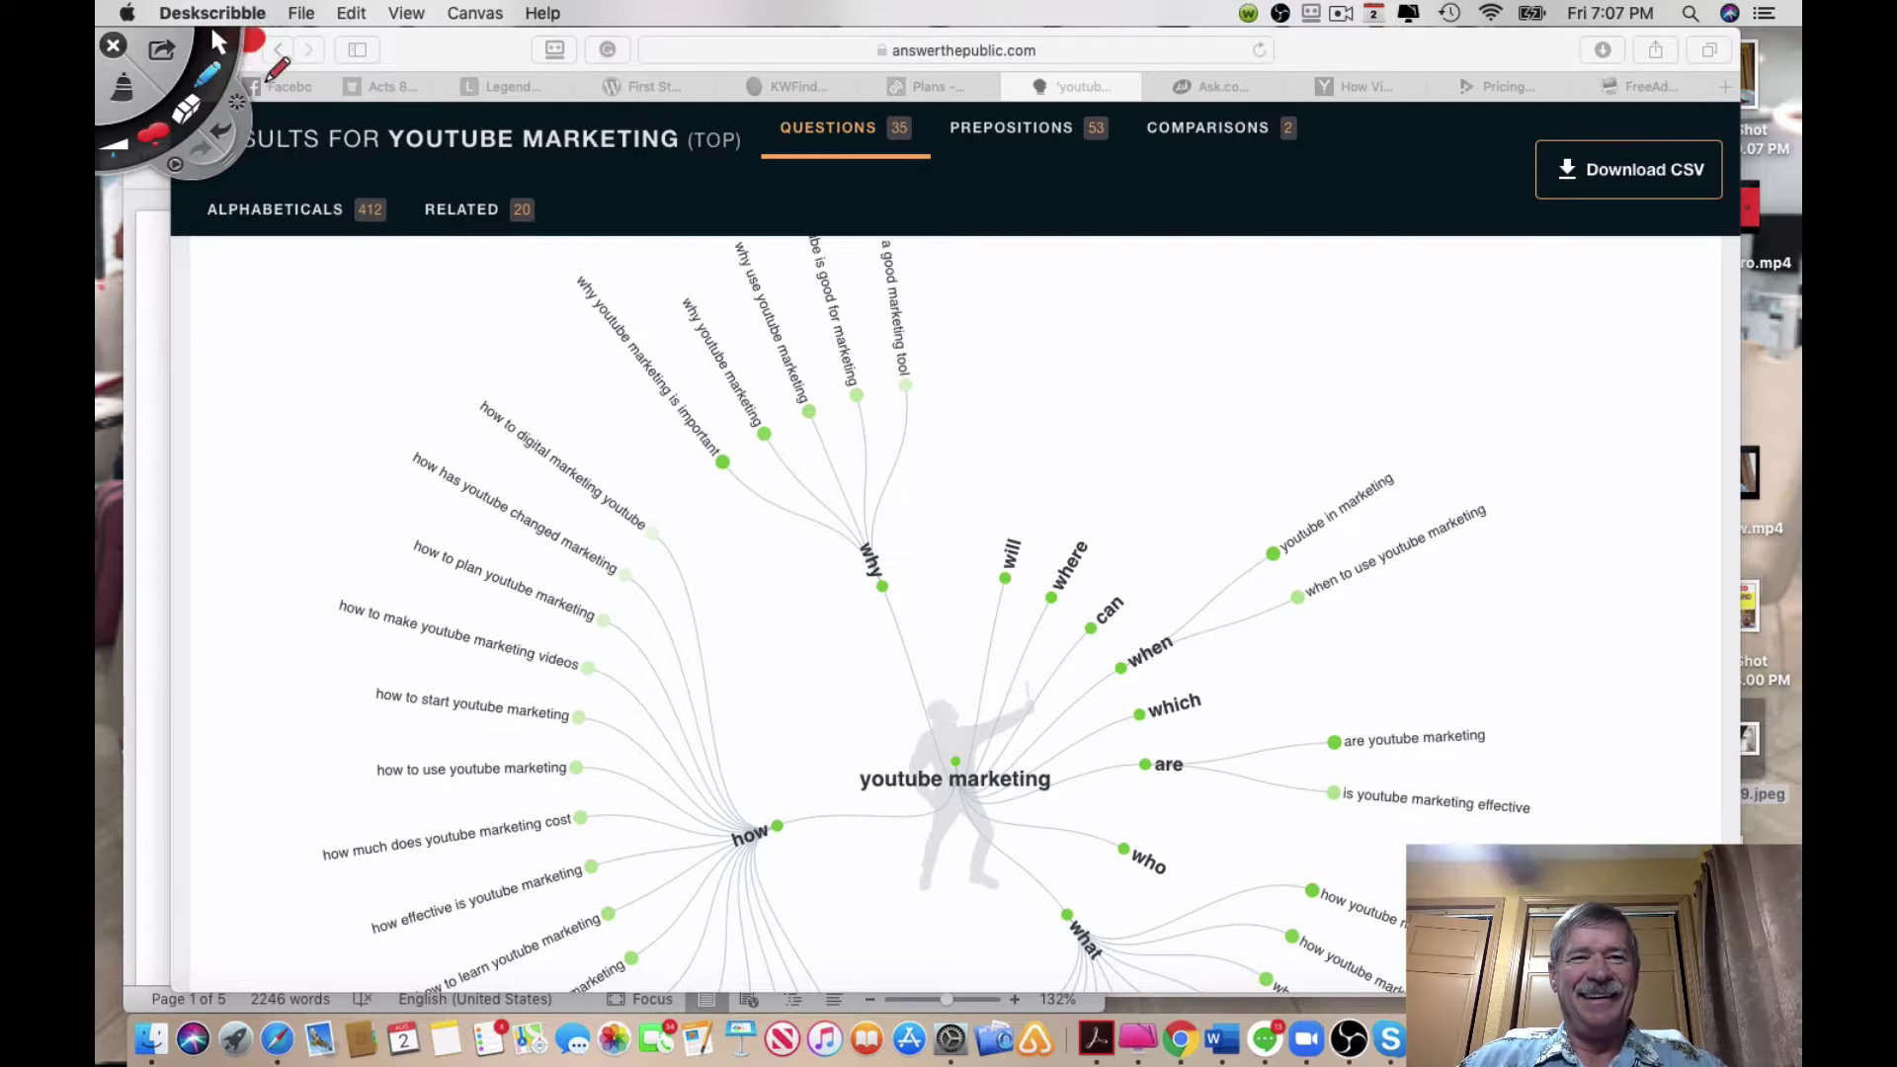
Set the Deskscribble canvas to a white background and clear the red line drawn beneath the menu names.
{"action": "left_click_drag", "start_coordinate": [249, 42], "coordinate": [571, 36]}
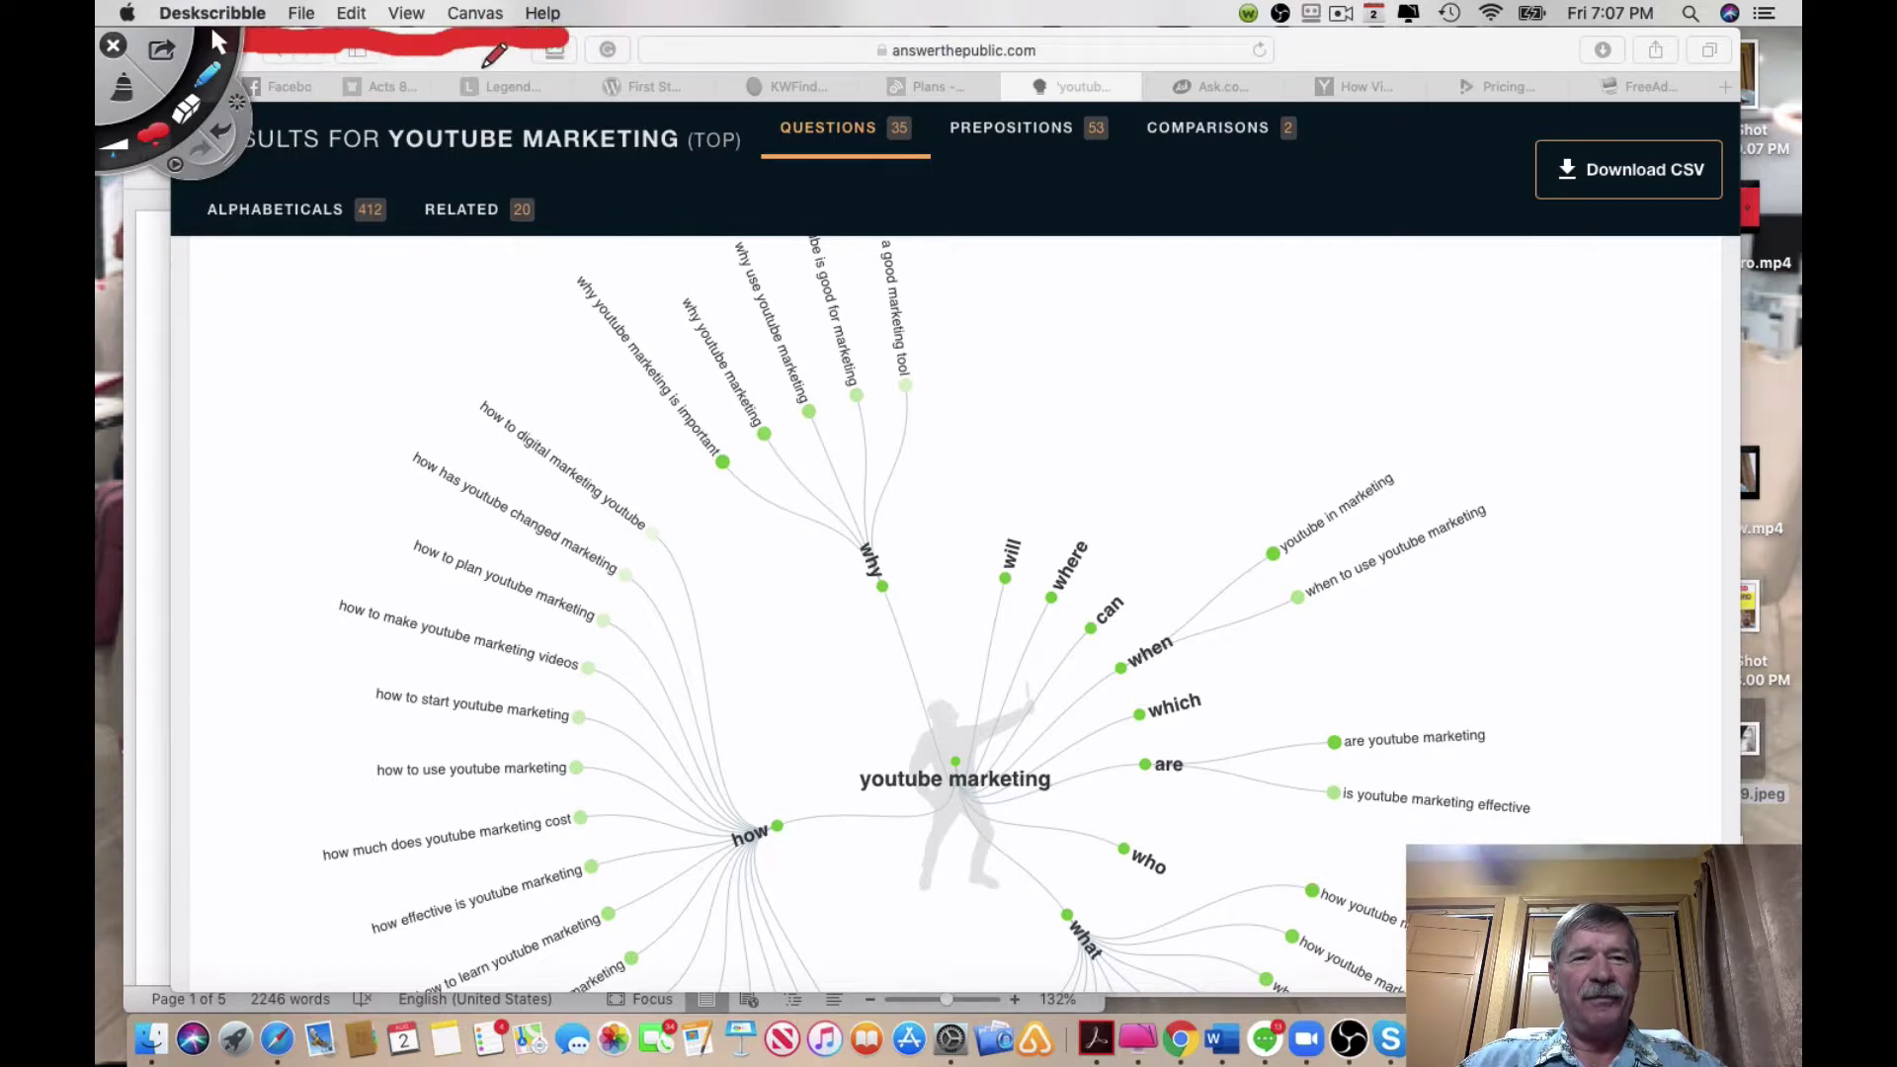
{"action": "left_click", "coordinate": [474, 14]}
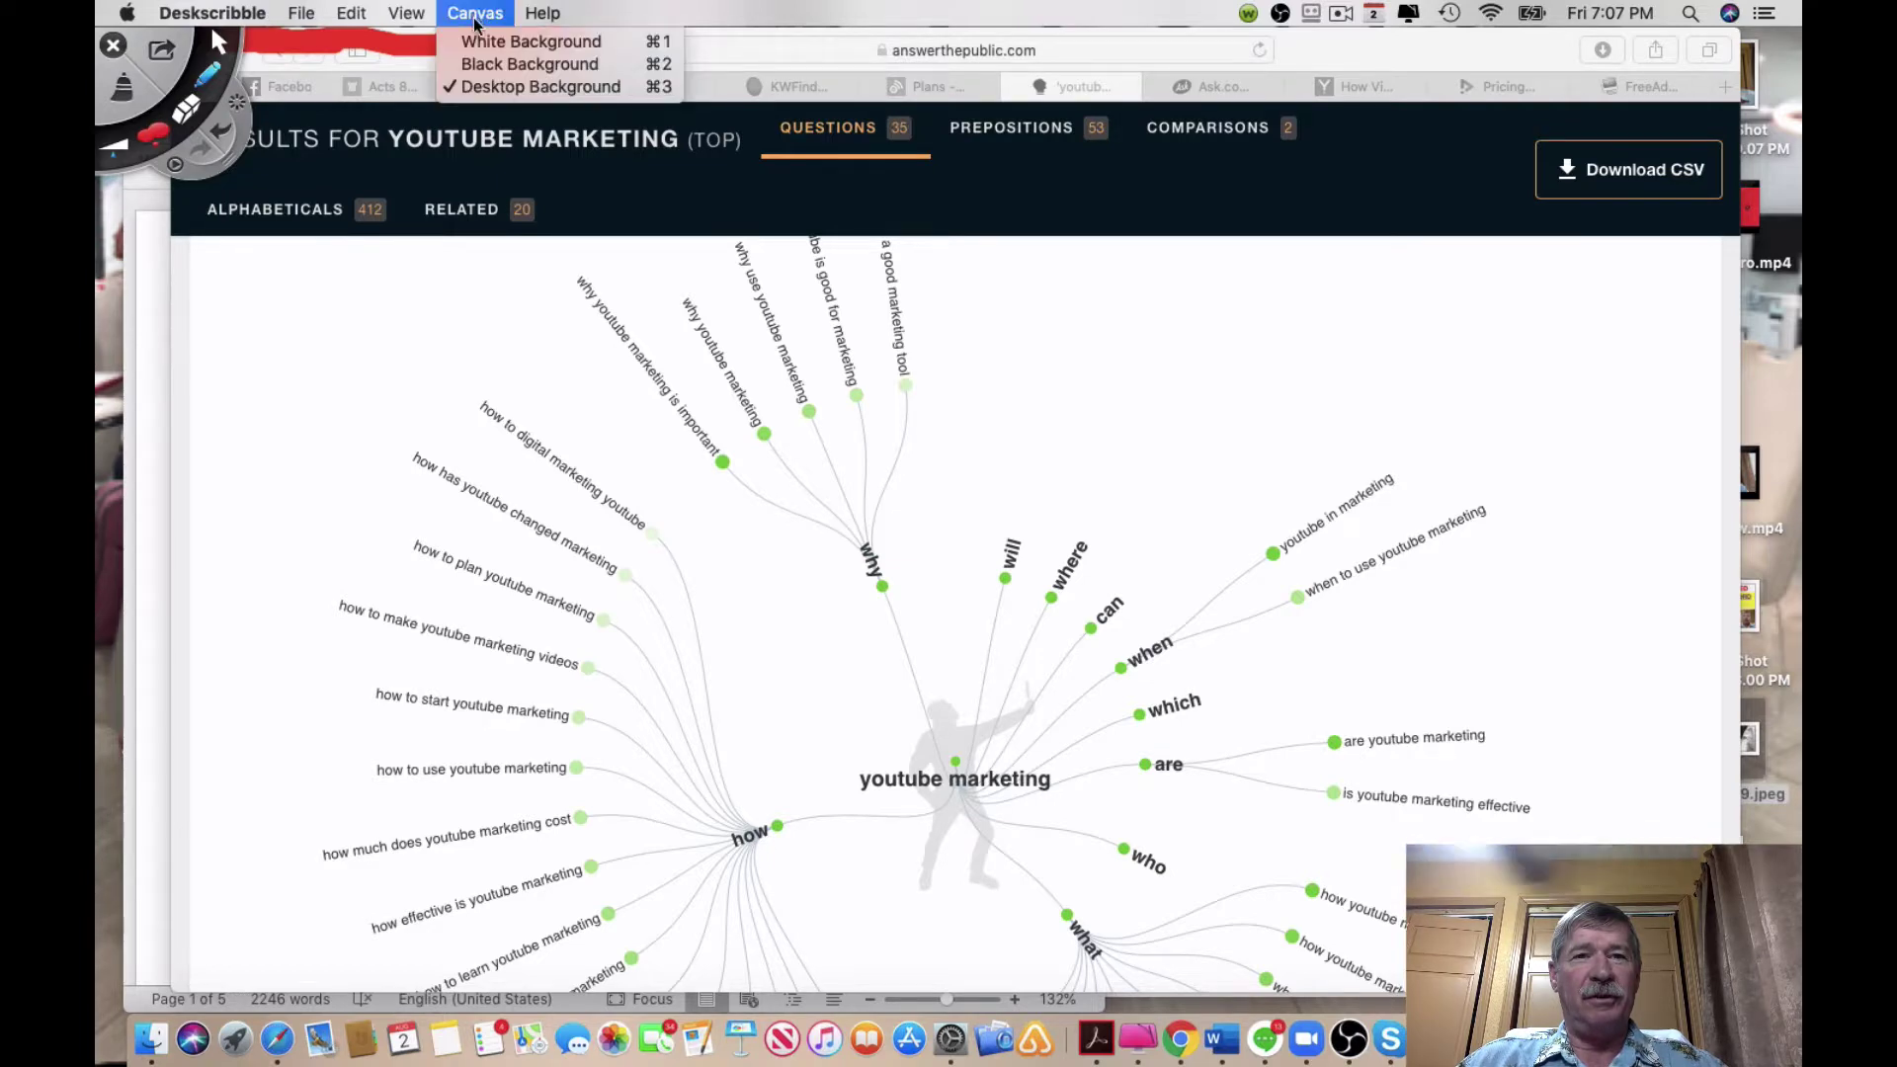
{"action": "left_click", "coordinate": [484, 41]}
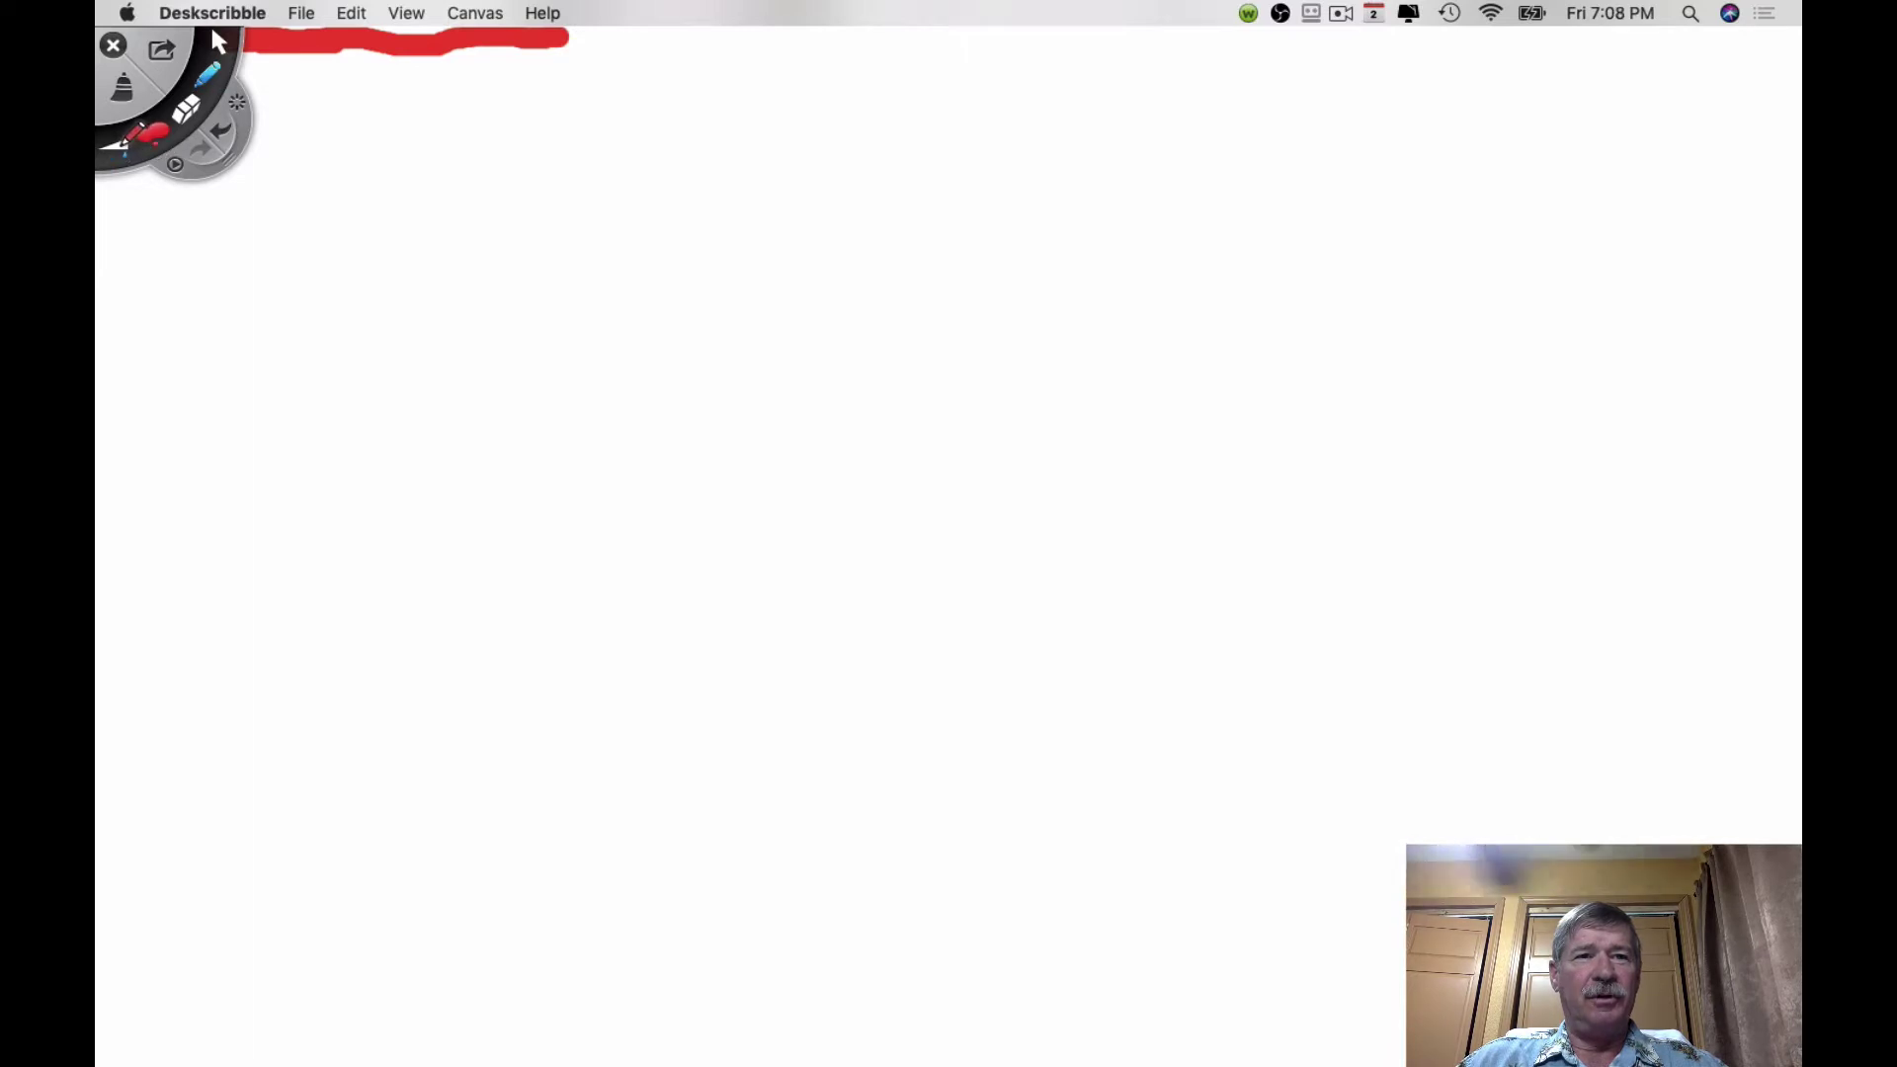
{"action": "left_click", "coordinate": [125, 81]}
Sketch a letter-like shape, a long line and a loop in red on the white canvas, and clear them all.
{"action": "mouse_move", "coordinate": [368, 273]}
{"action": "left_mouse_down"}
{"action": "mouse_move", "coordinate": [796, 285]}
{"action": "mouse_move", "coordinate": [519, 387]}
{"action": "mouse_move", "coordinate": [521, 405]}
{"action": "left_mouse_up"}
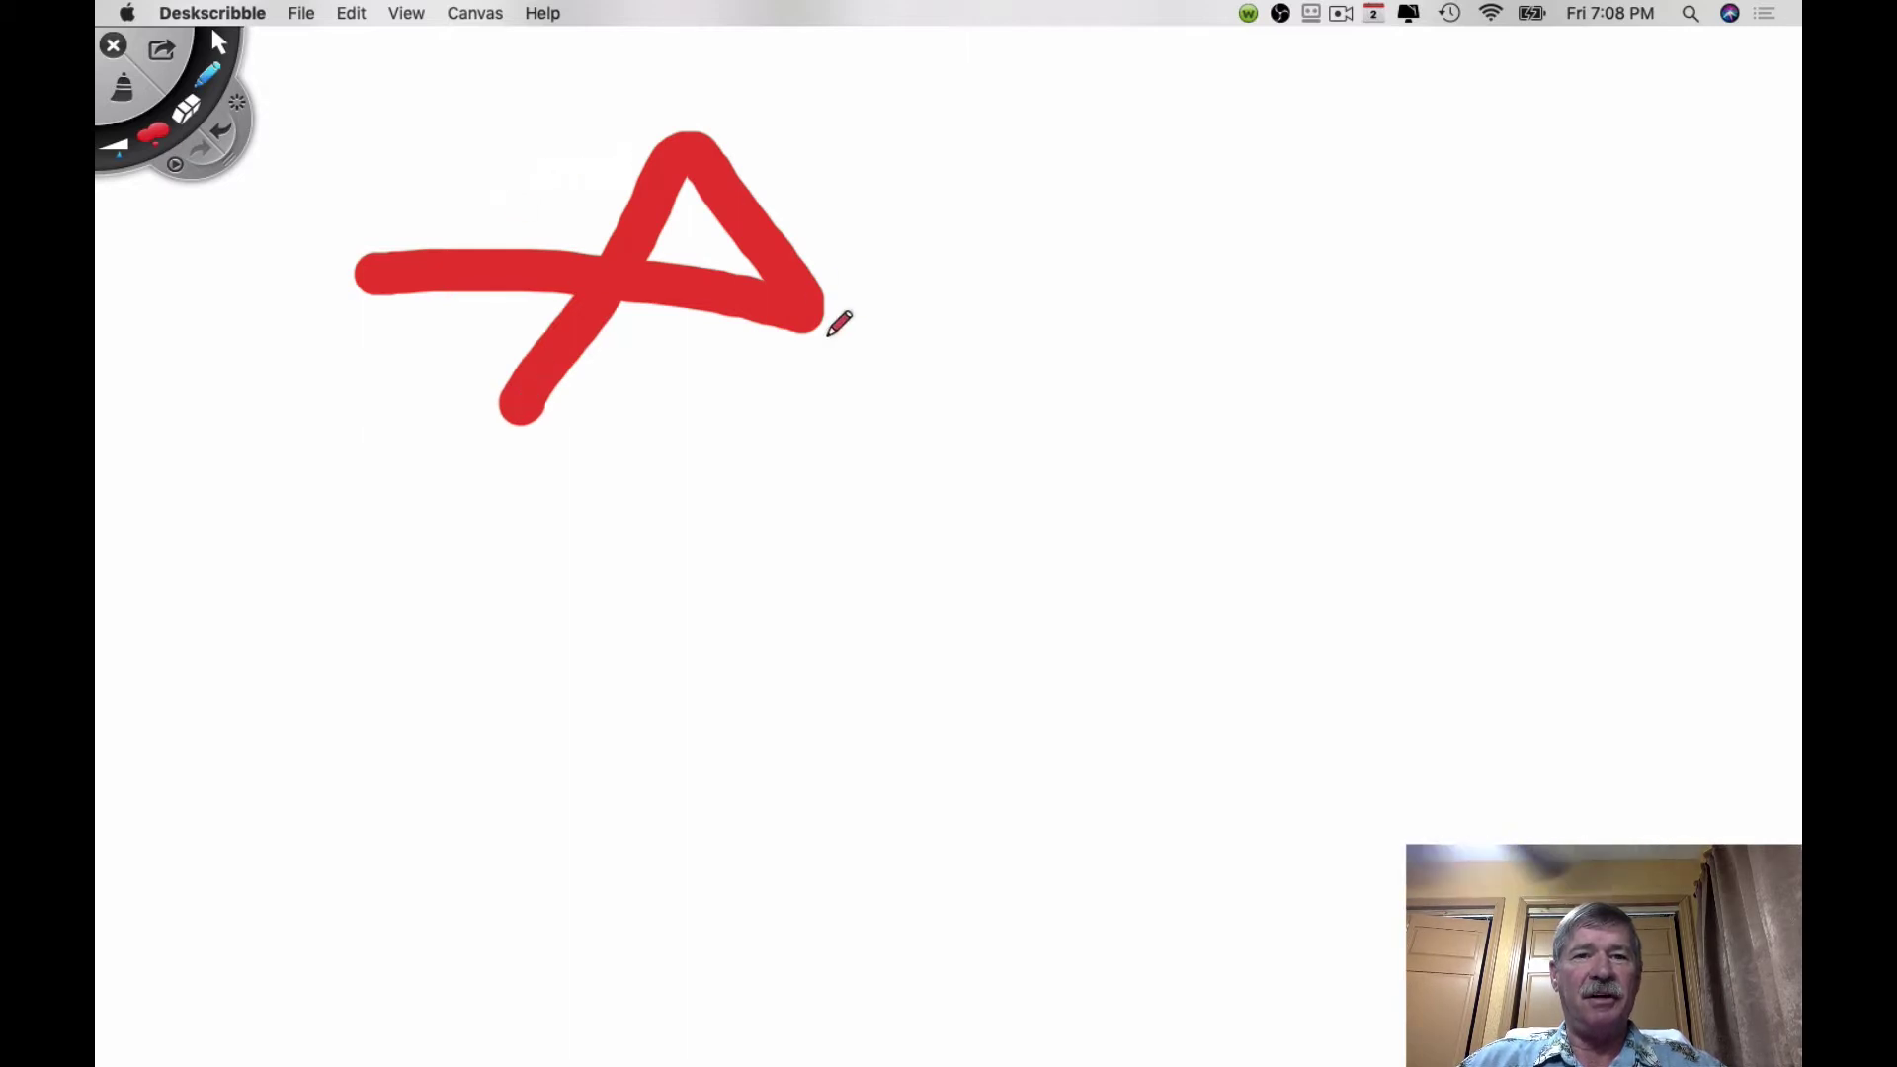
{"action": "left_click_drag", "start_coordinate": [371, 420], "coordinate": [1797, 510]}
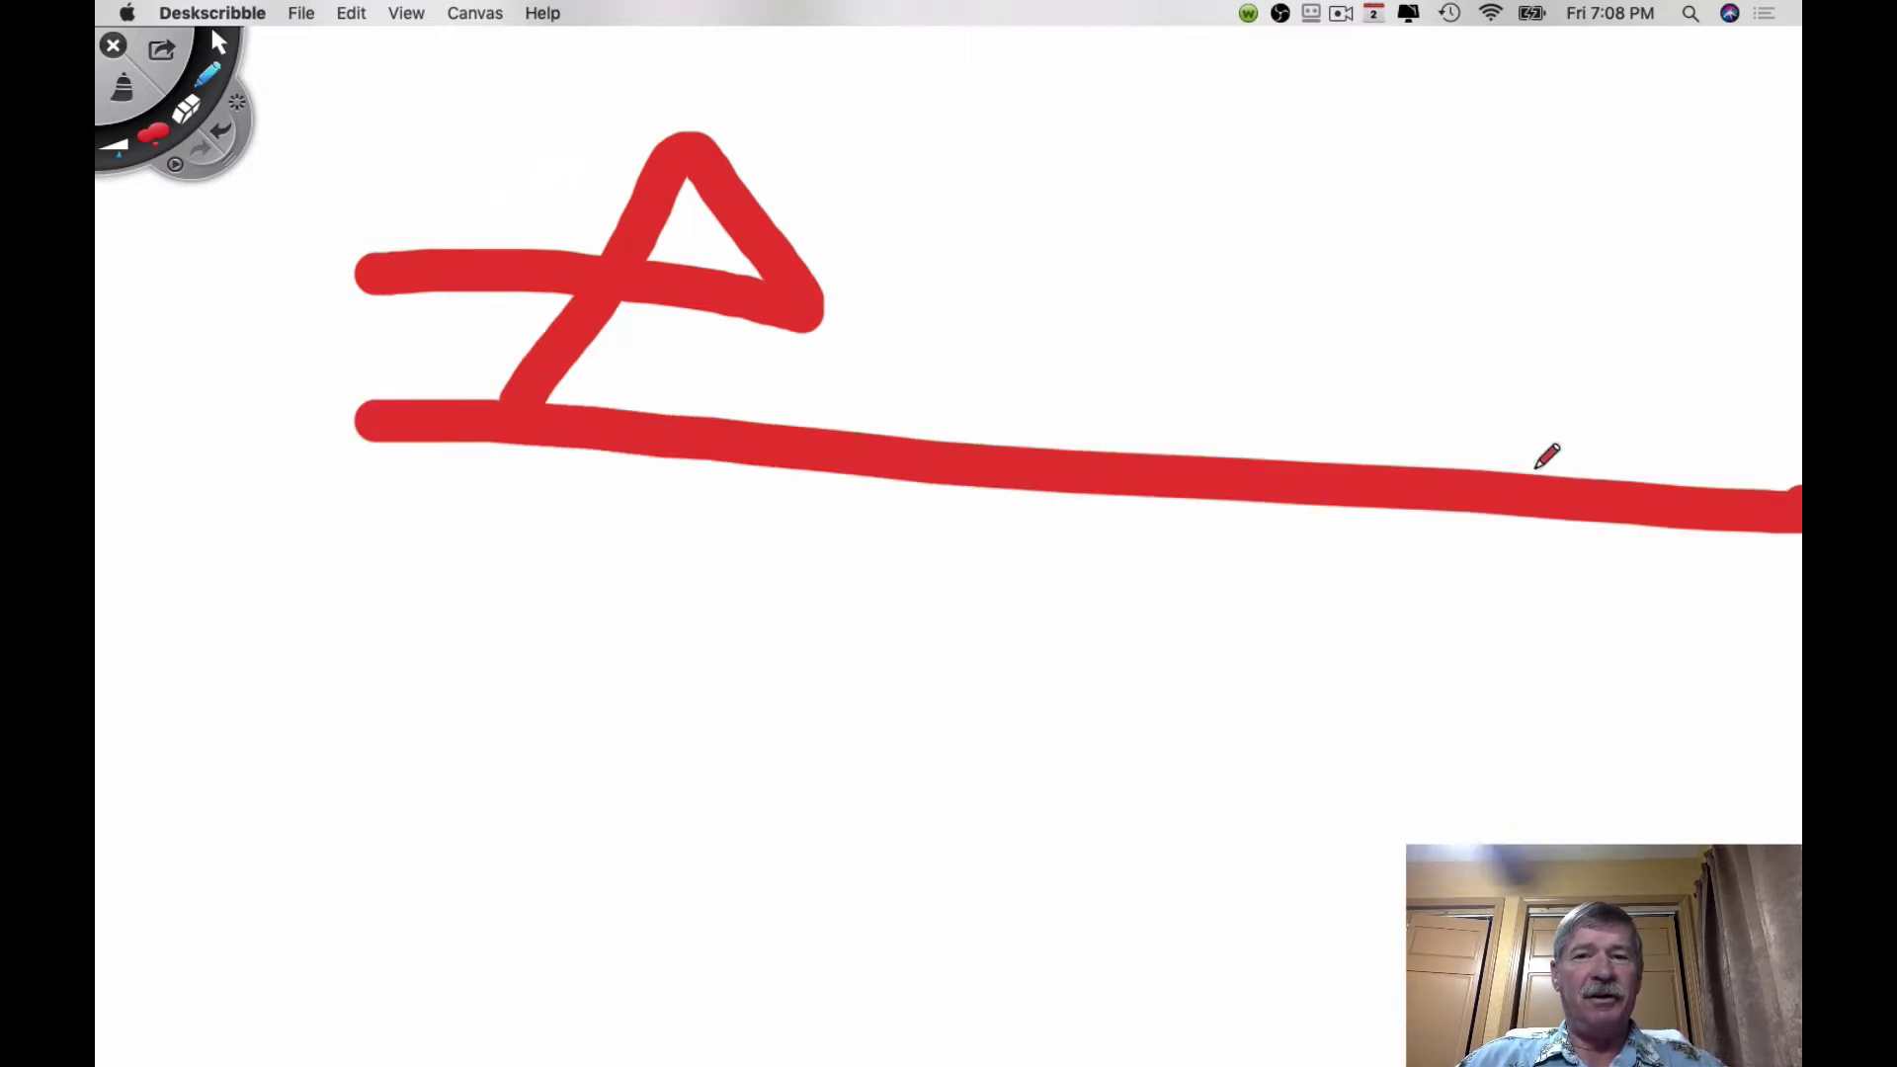
{"action": "mouse_move", "coordinate": [1138, 229]}
{"action": "left_mouse_down"}
{"action": "mouse_move", "coordinate": [1025, 299]}
{"action": "mouse_move", "coordinate": [1119, 126]}
{"action": "mouse_move", "coordinate": [1069, 135]}
{"action": "left_mouse_up"}
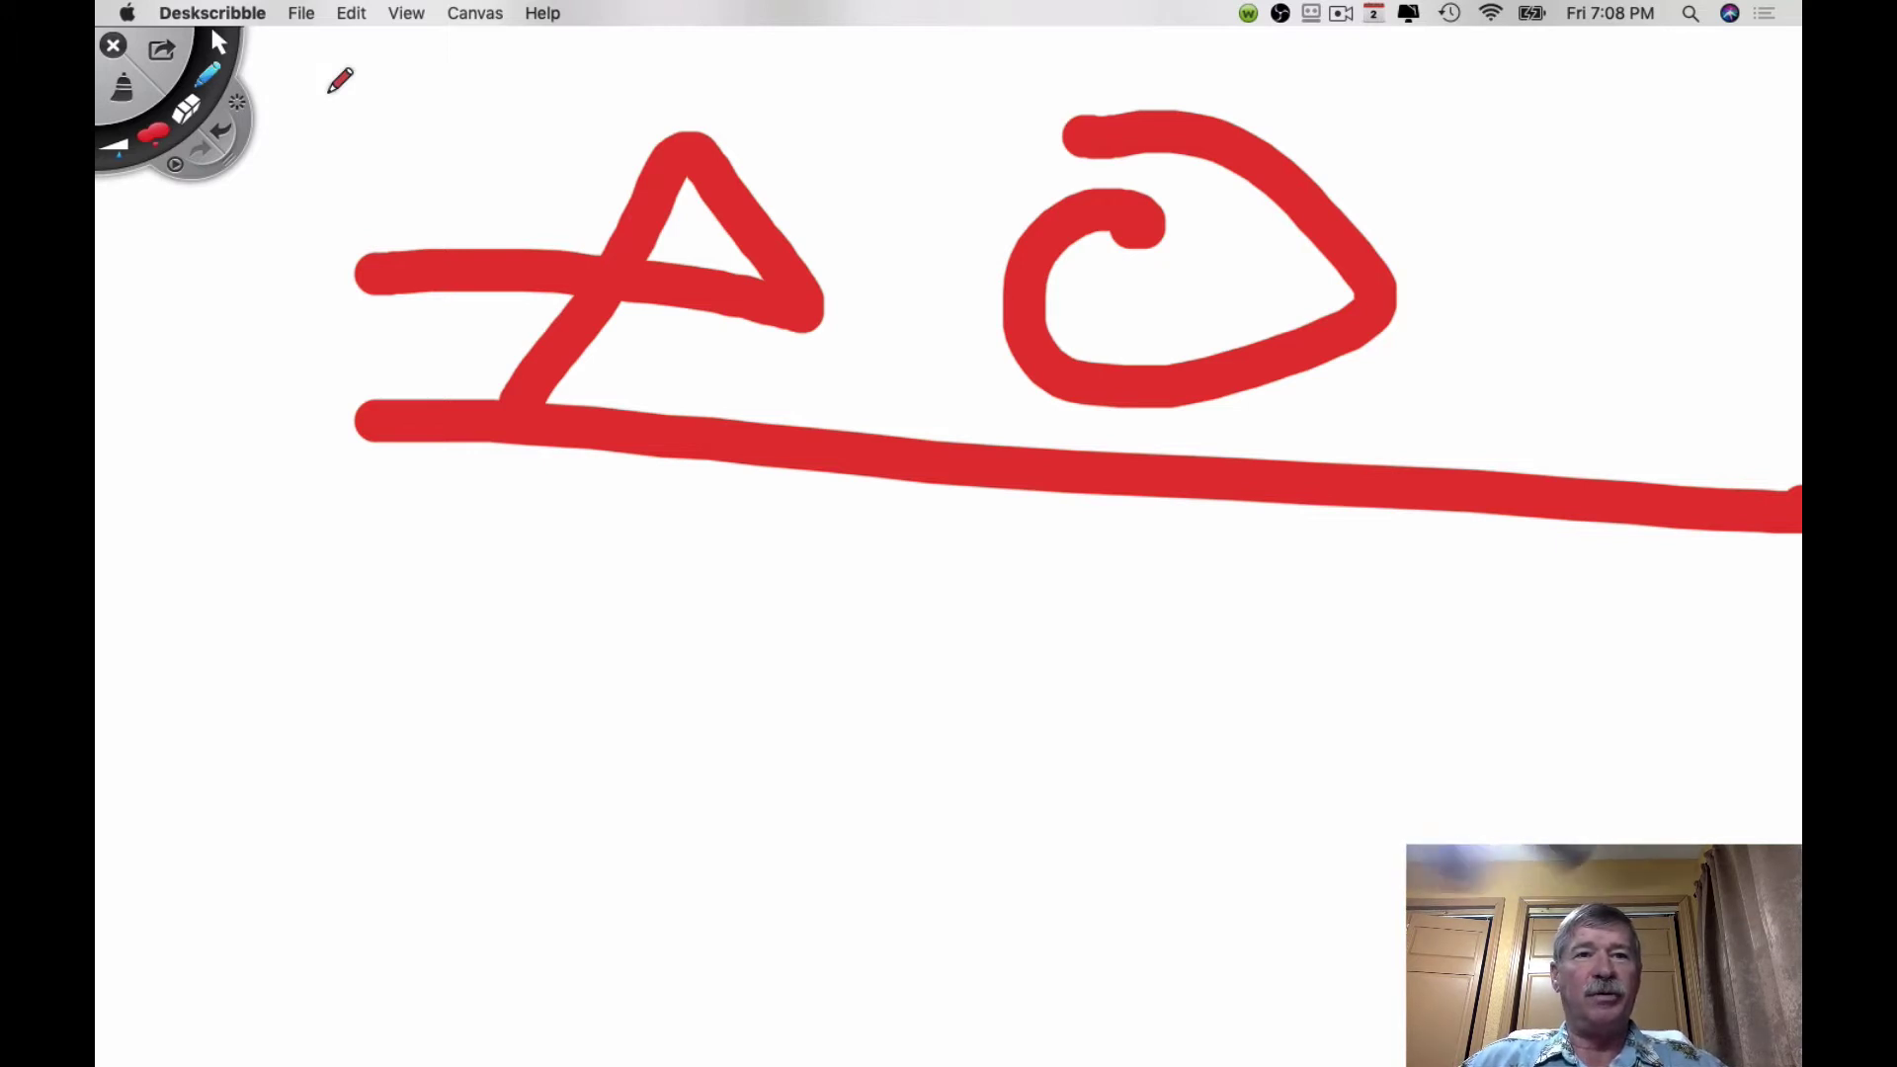
{"action": "left_click", "coordinate": [125, 89]}
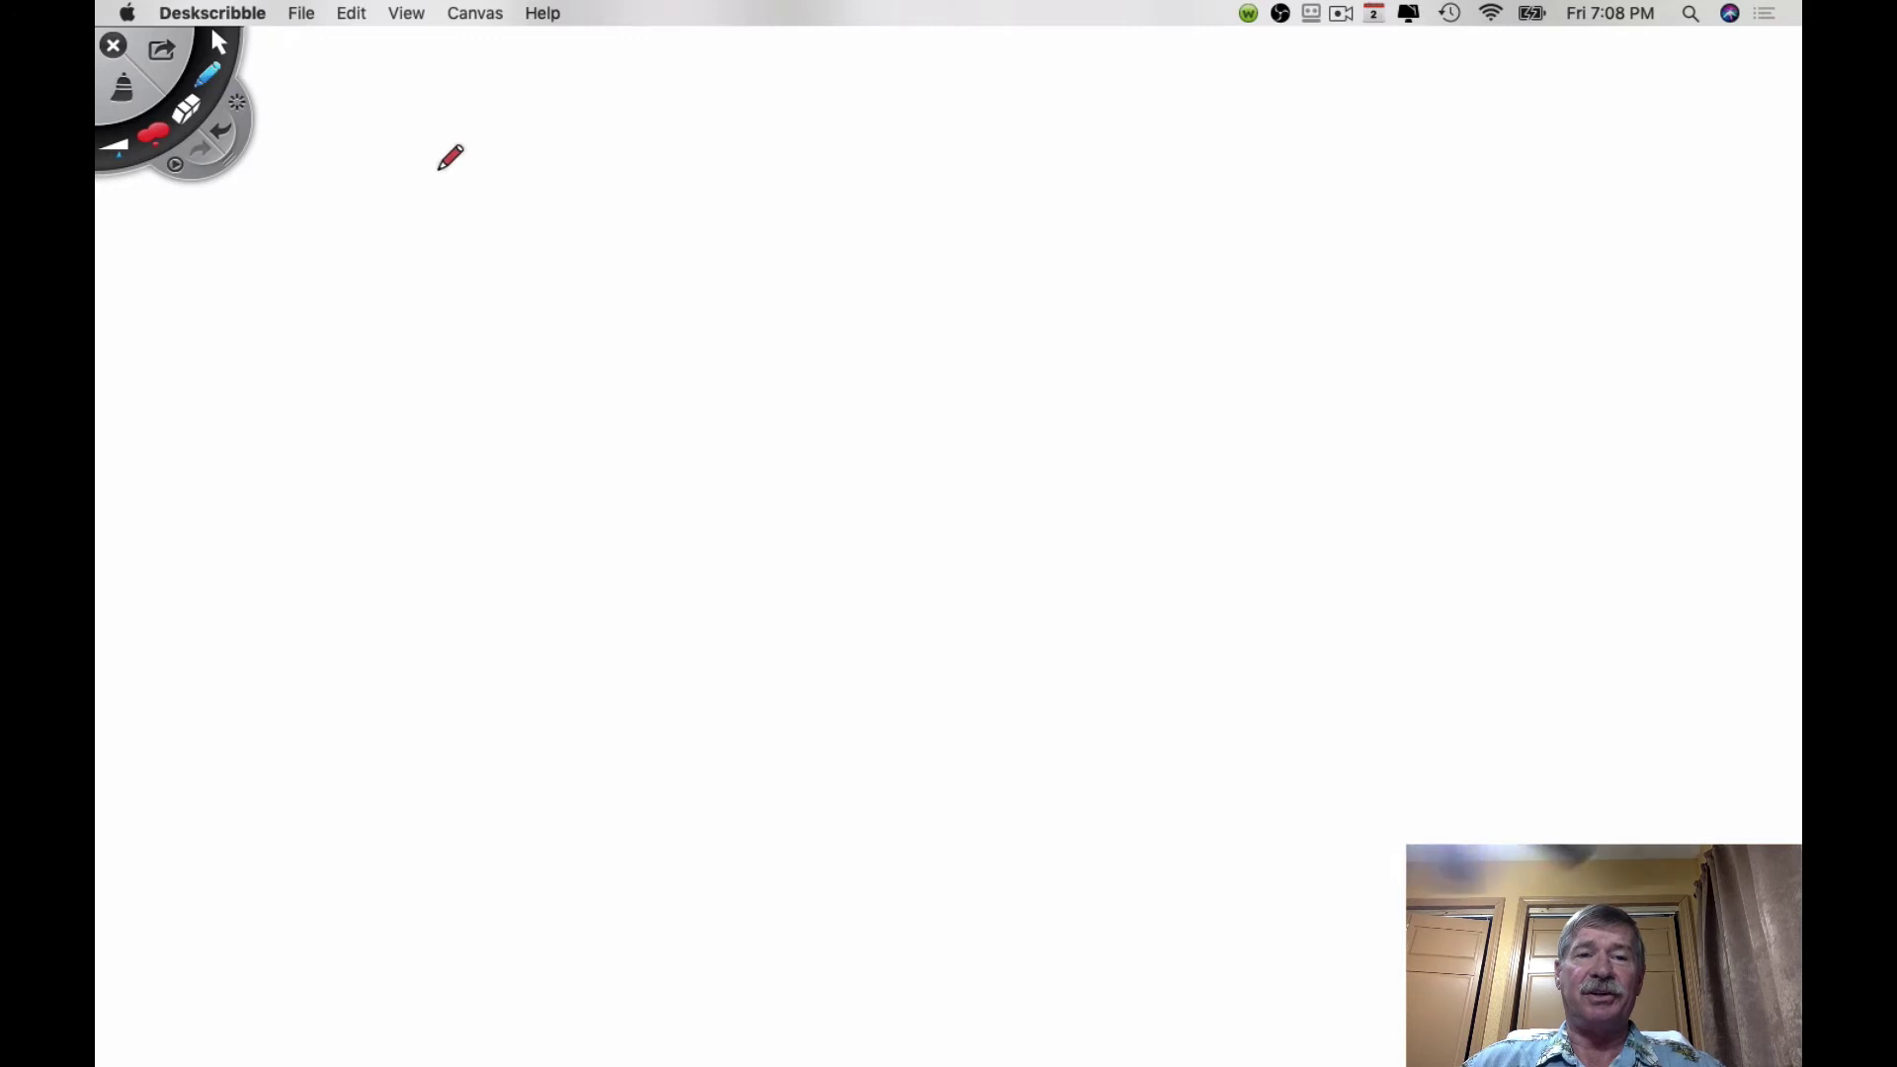
Handwrite "WE" in large red capitals across the upper part of the white canvas.
{"action": "mouse_move", "coordinate": [425, 218]}
{"action": "left_mouse_down"}
{"action": "mouse_move", "coordinate": [513, 287]}
{"action": "mouse_move", "coordinate": [644, 118]}
{"action": "mouse_move", "coordinate": [695, 341]}
{"action": "mouse_move", "coordinate": [785, 357]}
{"action": "left_mouse_up"}
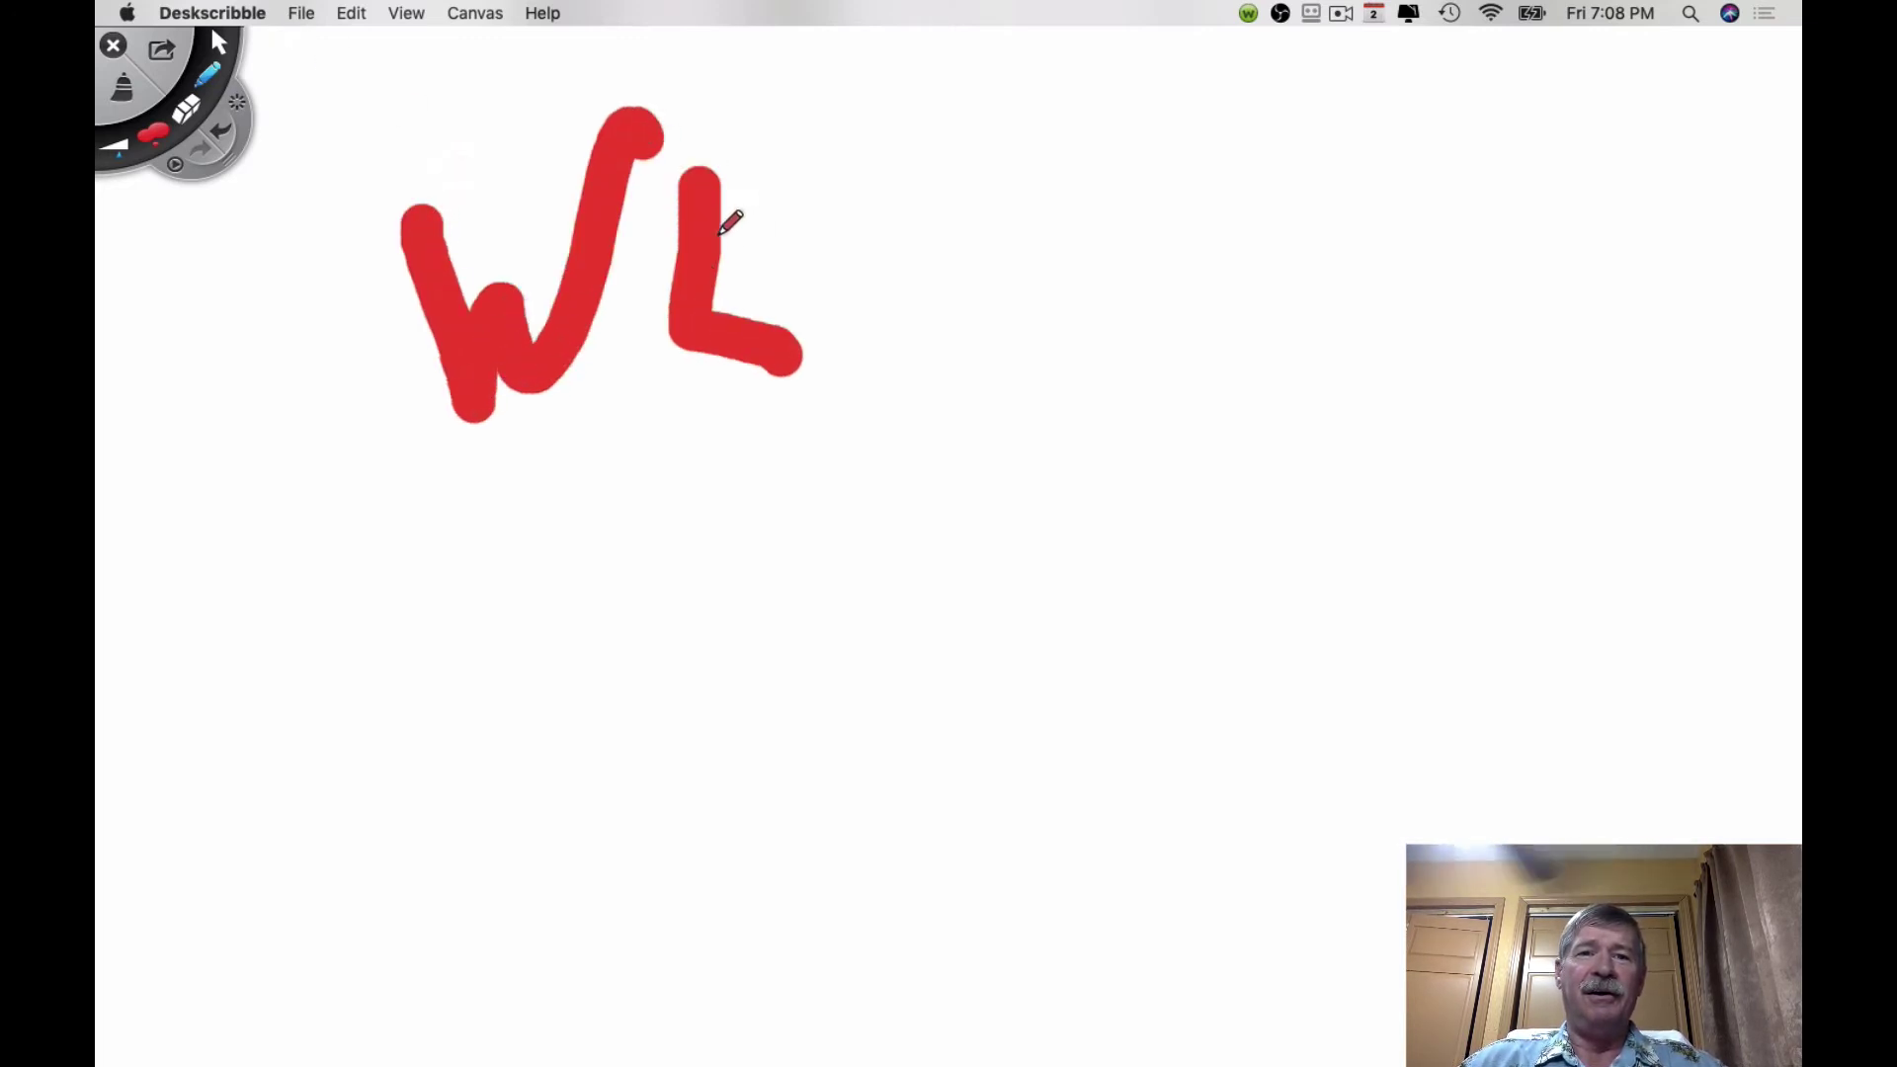
{"action": "left_click_drag", "start_coordinate": [726, 219], "coordinate": [771, 244]}
{"action": "left_click_drag", "start_coordinate": [702, 173], "coordinate": [914, 176]}
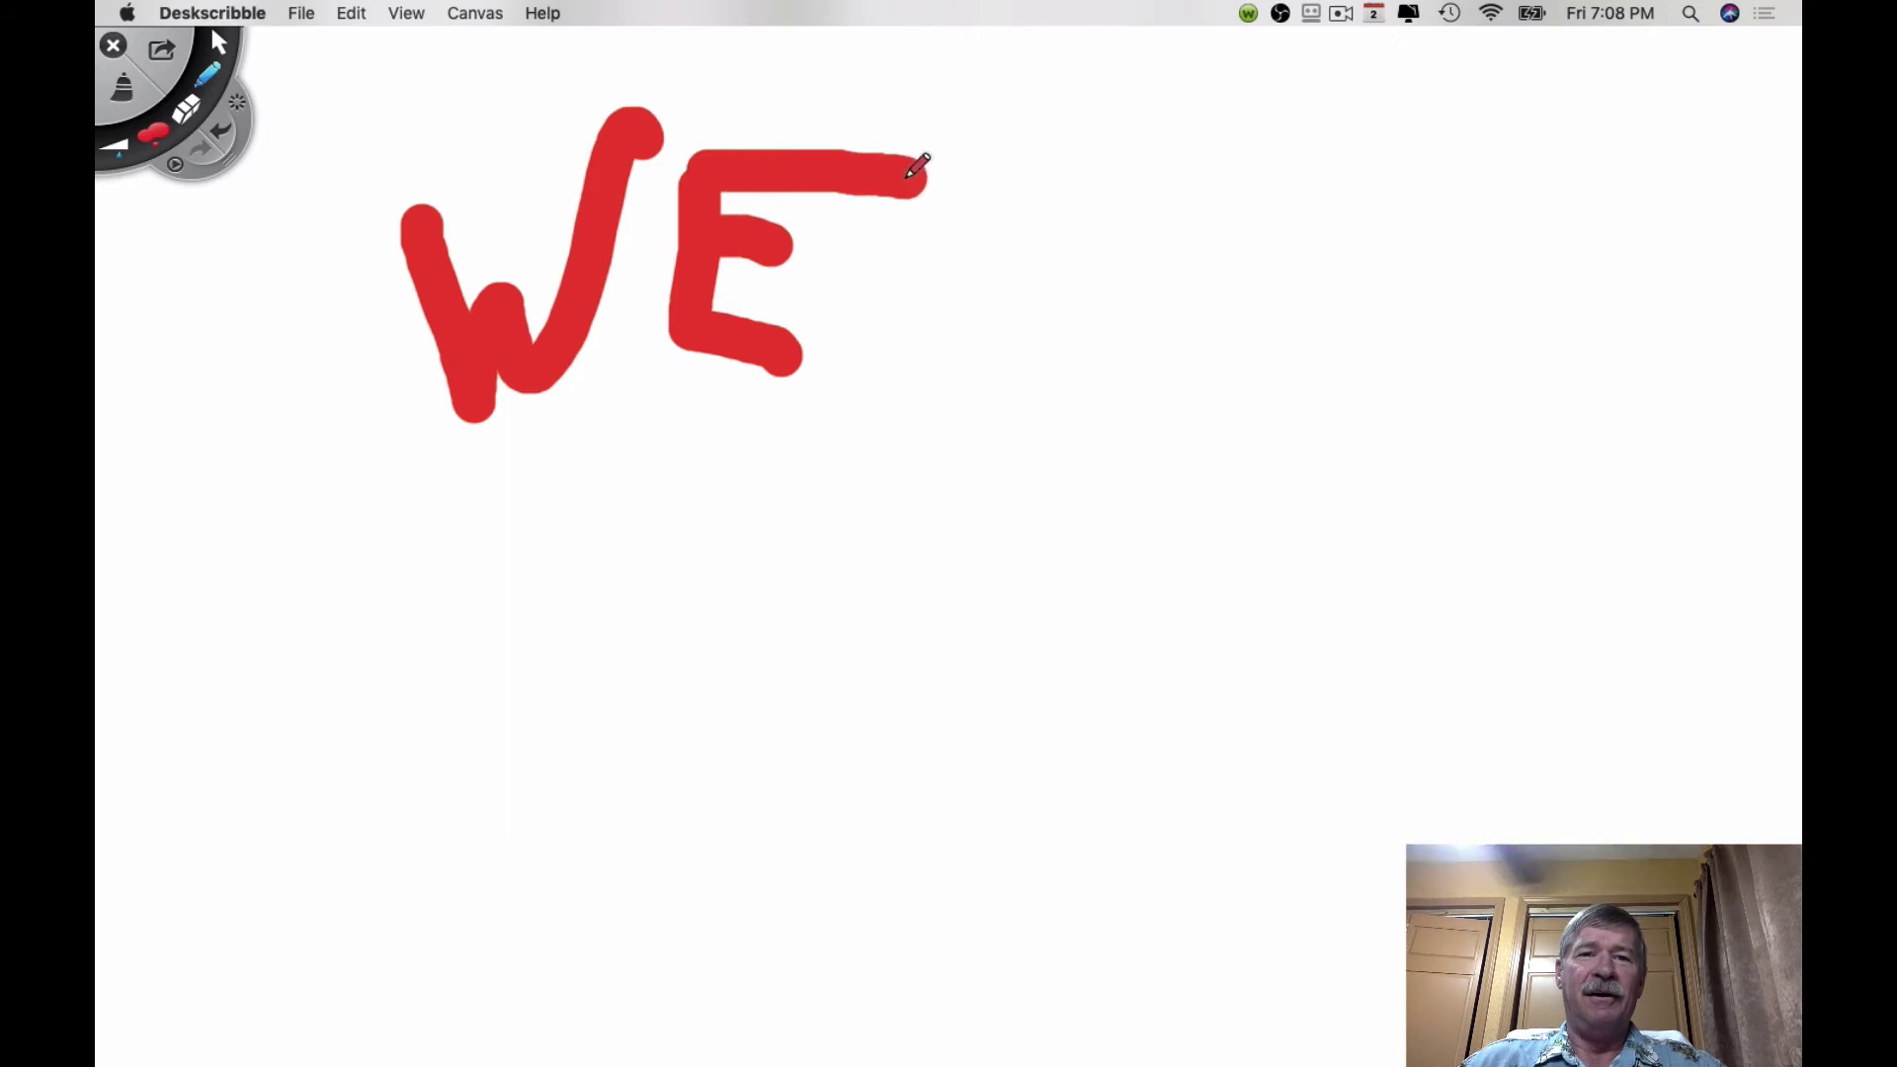
Handwrite "NEED" in large red capitals on a second line below "WE".
{"action": "mouse_move", "coordinate": [541, 509]}
{"action": "left_mouse_down"}
{"action": "mouse_move", "coordinate": [508, 617]}
{"action": "mouse_move", "coordinate": [705, 387]}
{"action": "left_mouse_up"}
{"action": "mouse_move", "coordinate": [763, 446]}
{"action": "left_mouse_down"}
{"action": "mouse_move", "coordinate": [743, 613]}
{"action": "mouse_move", "coordinate": [859, 608]}
{"action": "left_mouse_up"}
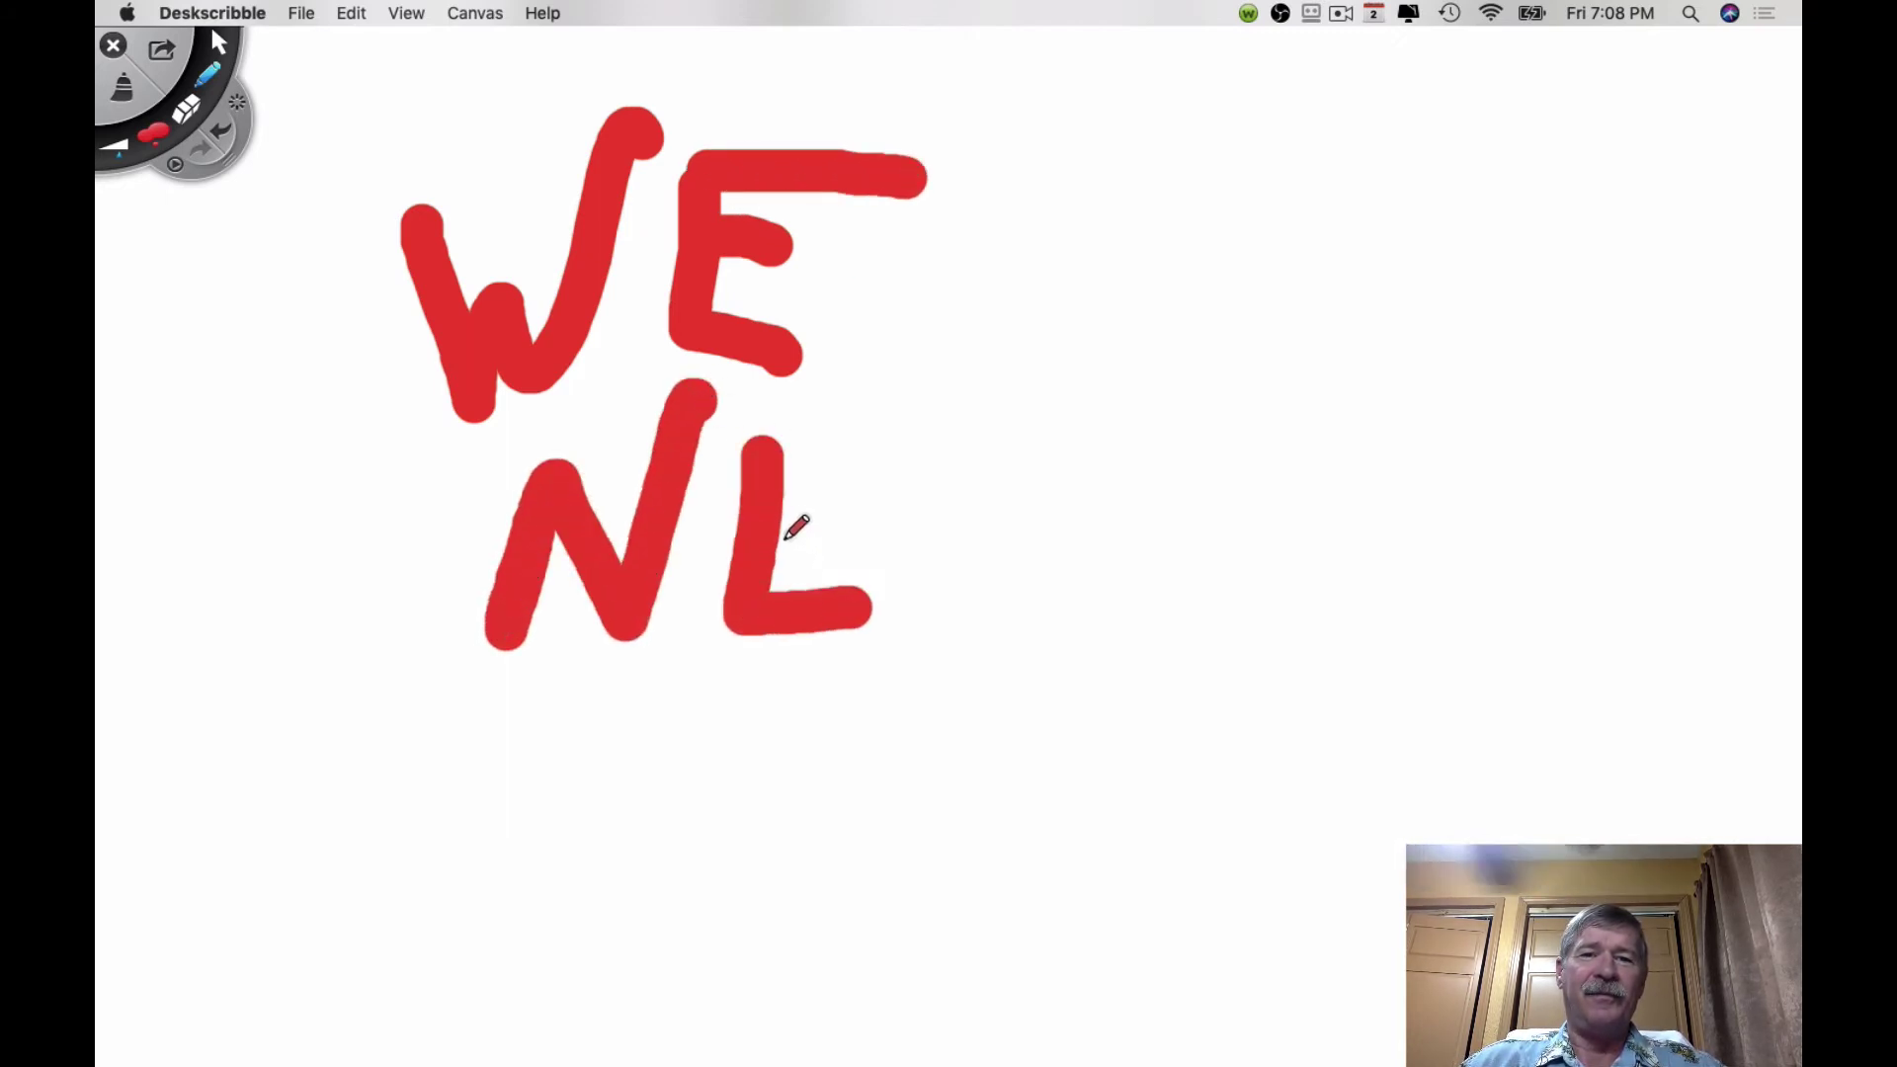
{"action": "left_click_drag", "start_coordinate": [785, 521], "coordinate": [864, 523]}
{"action": "mouse_move", "coordinate": [763, 451]}
{"action": "left_mouse_down"}
{"action": "mouse_move", "coordinate": [1047, 450]}
{"action": "mouse_move", "coordinate": [1001, 477]}
{"action": "mouse_move", "coordinate": [1017, 631]}
{"action": "mouse_move", "coordinate": [1124, 626]}
{"action": "left_mouse_up"}
{"action": "left_click_drag", "start_coordinate": [1024, 525], "coordinate": [1111, 523]}
{"action": "mouse_move", "coordinate": [1029, 452]}
{"action": "left_mouse_down"}
{"action": "mouse_move", "coordinate": [1213, 458]}
{"action": "mouse_move", "coordinate": [1239, 654]}
{"action": "left_mouse_up"}
{"action": "mouse_move", "coordinate": [1247, 452]}
{"action": "left_mouse_down"}
{"action": "mouse_move", "coordinate": [1291, 436]}
{"action": "mouse_move", "coordinate": [1325, 550]}
{"action": "mouse_move", "coordinate": [1267, 640]}
{"action": "left_mouse_up"}
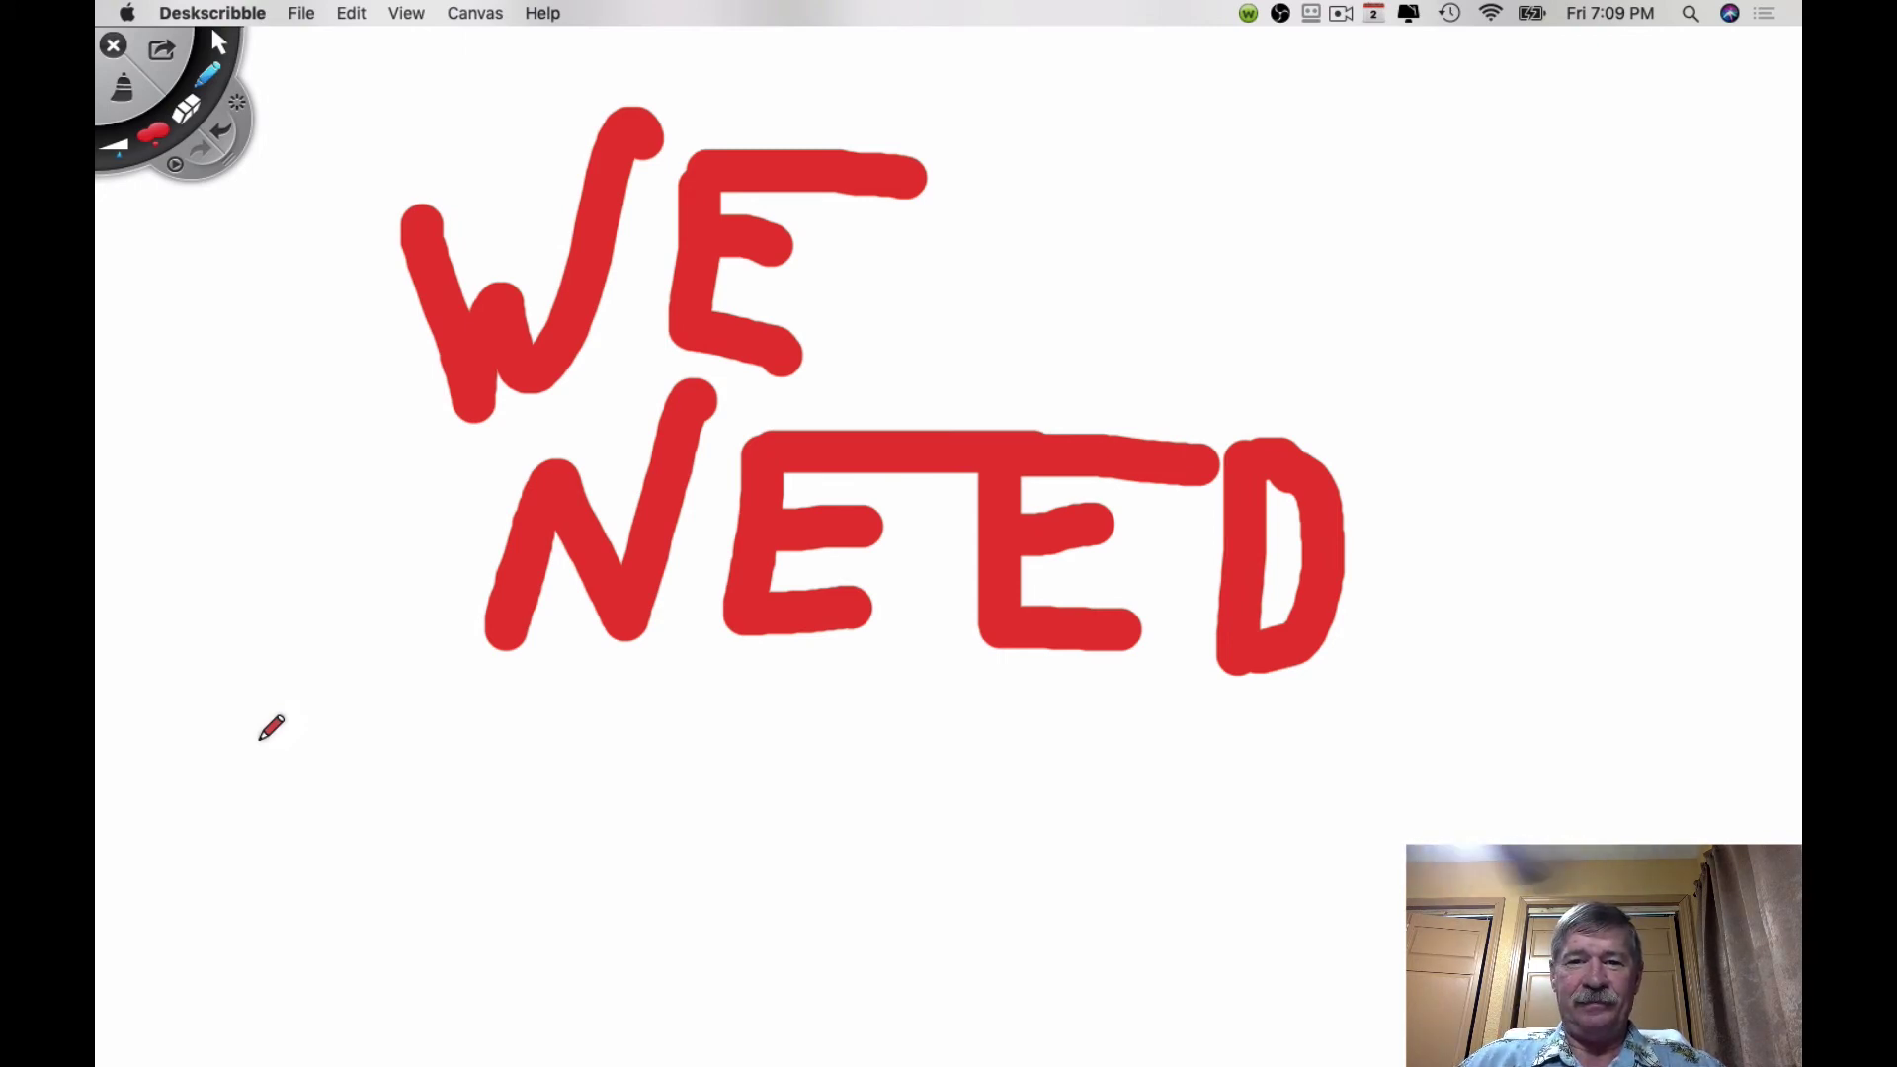
Handwrite "LEADS" in large red capitals on a third line below "NEED".
{"action": "mouse_move", "coordinate": [282, 735]}
{"action": "left_mouse_down"}
{"action": "mouse_move", "coordinate": [259, 1038]}
{"action": "mouse_move", "coordinate": [442, 973]}
{"action": "left_mouse_up"}
{"action": "mouse_move", "coordinate": [470, 796]}
{"action": "left_mouse_down"}
{"action": "mouse_move", "coordinate": [524, 966]}
{"action": "mouse_move", "coordinate": [558, 960]}
{"action": "left_mouse_up"}
{"action": "left_click_drag", "start_coordinate": [496, 856], "coordinate": [597, 855]}
{"action": "mouse_move", "coordinate": [472, 787]}
{"action": "left_mouse_down"}
{"action": "mouse_move", "coordinate": [460, 775]}
{"action": "mouse_move", "coordinate": [647, 781]}
{"action": "left_mouse_up"}
{"action": "left_click_drag", "start_coordinate": [562, 957], "coordinate": [622, 954]}
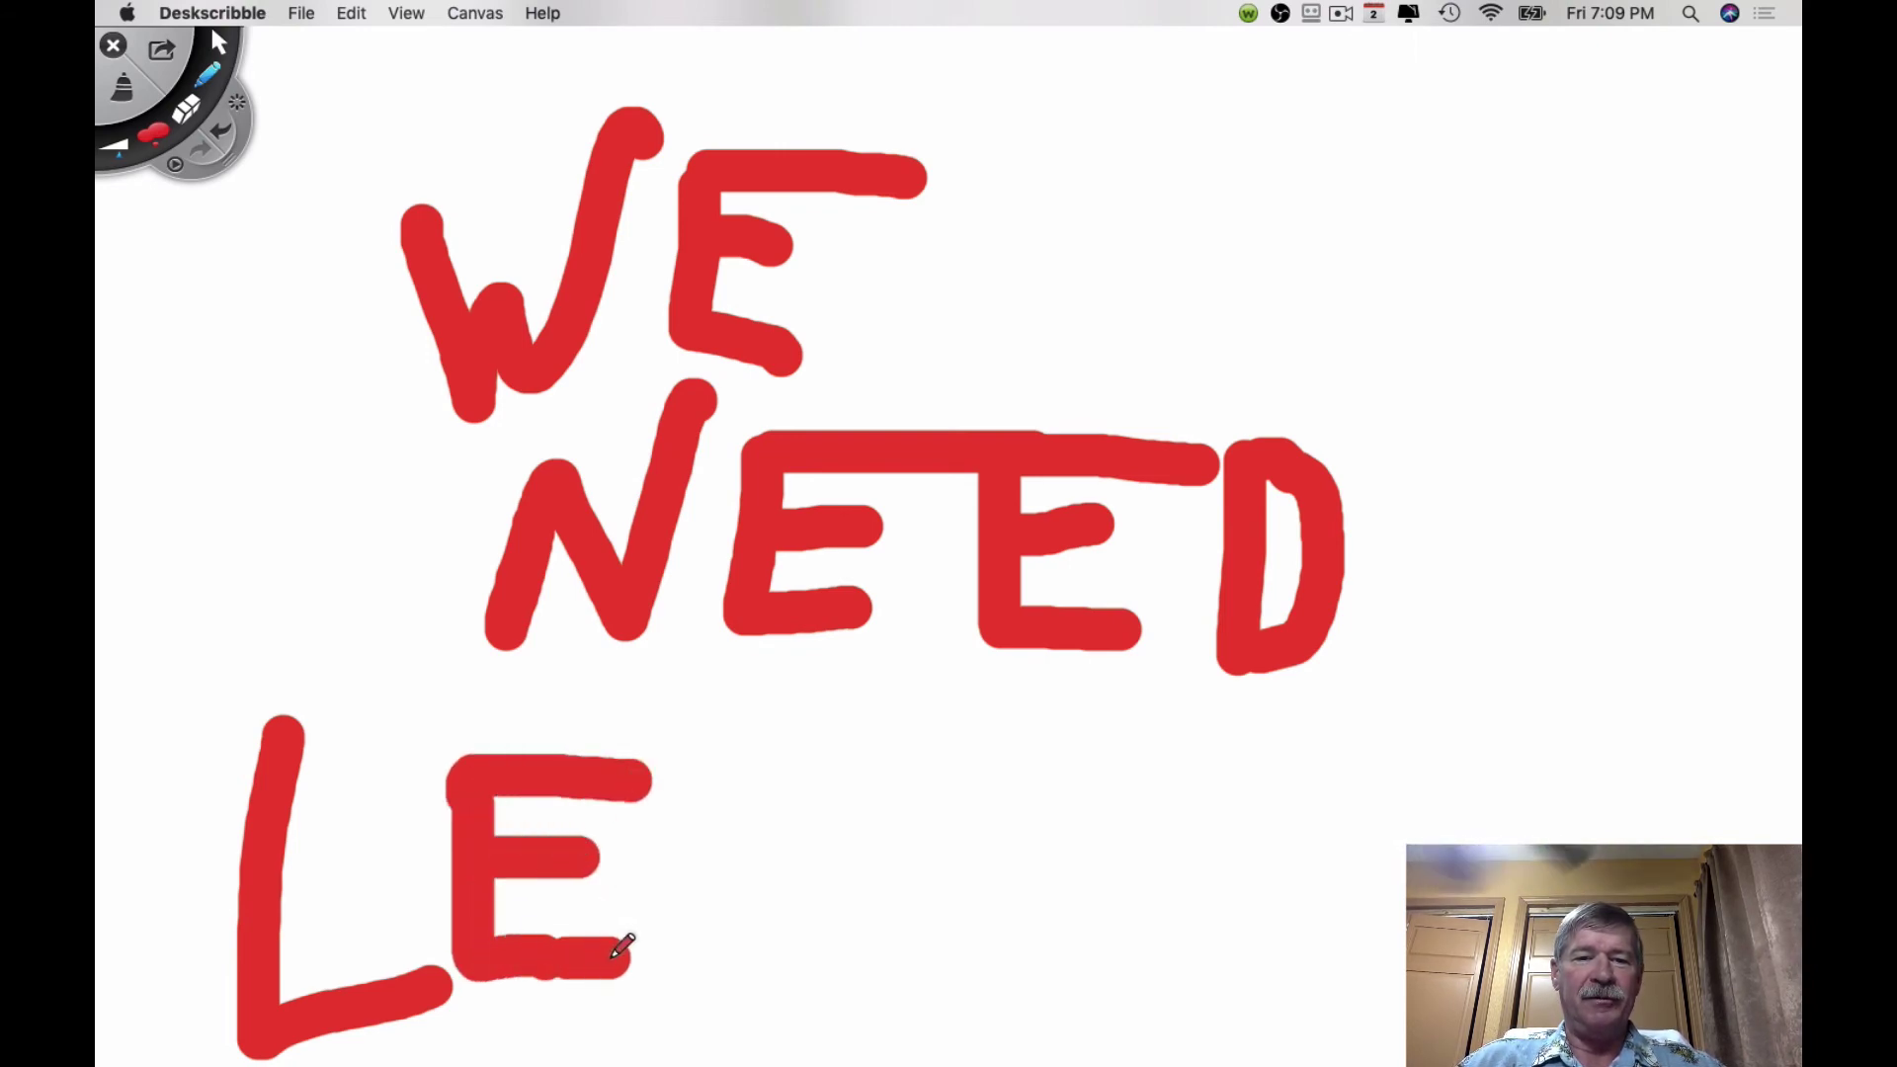
{"action": "left_click_drag", "start_coordinate": [751, 788], "coordinate": [691, 1059]}
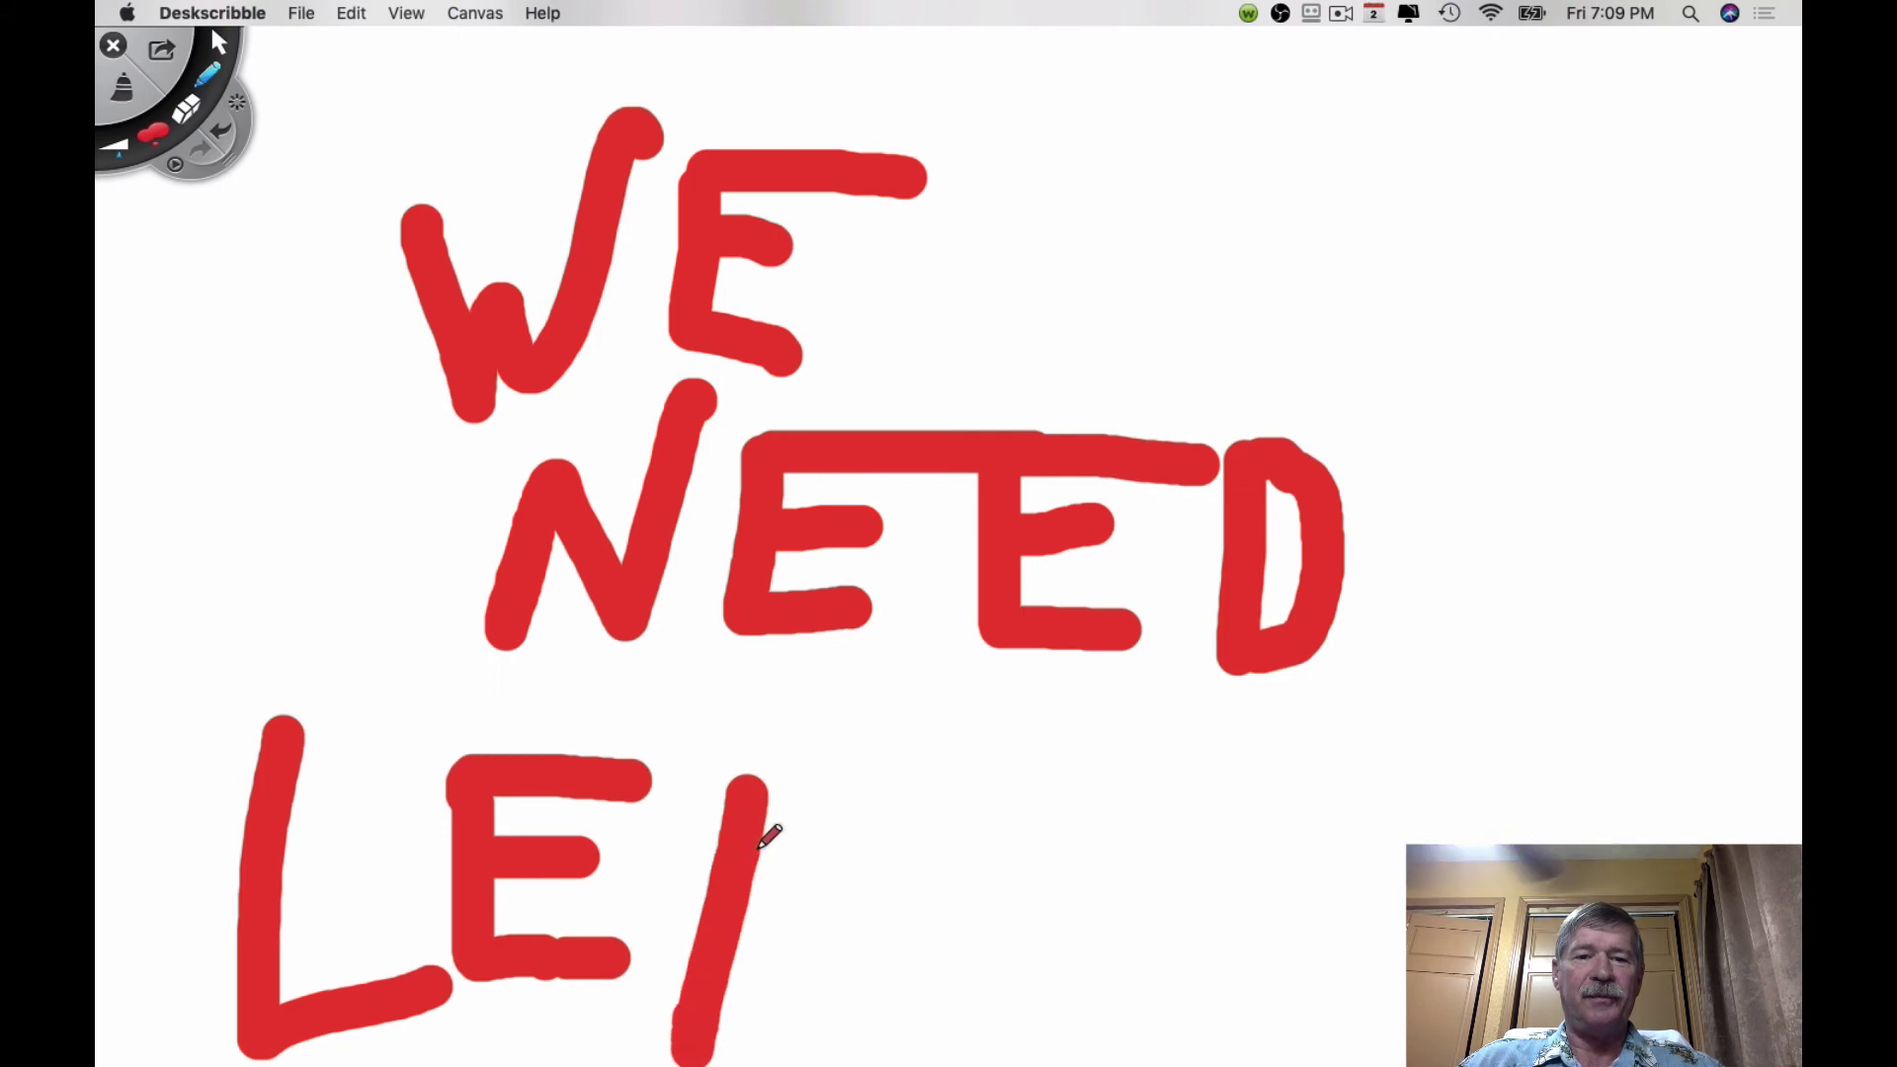
{"action": "left_click_drag", "start_coordinate": [771, 770], "coordinate": [830, 953]}
{"action": "mouse_move", "coordinate": [745, 902]}
{"action": "left_mouse_down"}
{"action": "mouse_move", "coordinate": [787, 906]}
{"action": "mouse_move", "coordinate": [850, 1025]}
{"action": "mouse_move", "coordinate": [946, 847]}
{"action": "mouse_move", "coordinate": [956, 768]}
{"action": "mouse_move", "coordinate": [1028, 858]}
{"action": "mouse_move", "coordinate": [1017, 963]}
{"action": "mouse_move", "coordinate": [974, 1003]}
{"action": "left_mouse_up"}
{"action": "mouse_move", "coordinate": [1266, 776]}
{"action": "left_mouse_down"}
{"action": "mouse_move", "coordinate": [1250, 772]}
{"action": "mouse_move", "coordinate": [1206, 868]}
{"action": "mouse_move", "coordinate": [1076, 988]}
{"action": "left_mouse_up"}
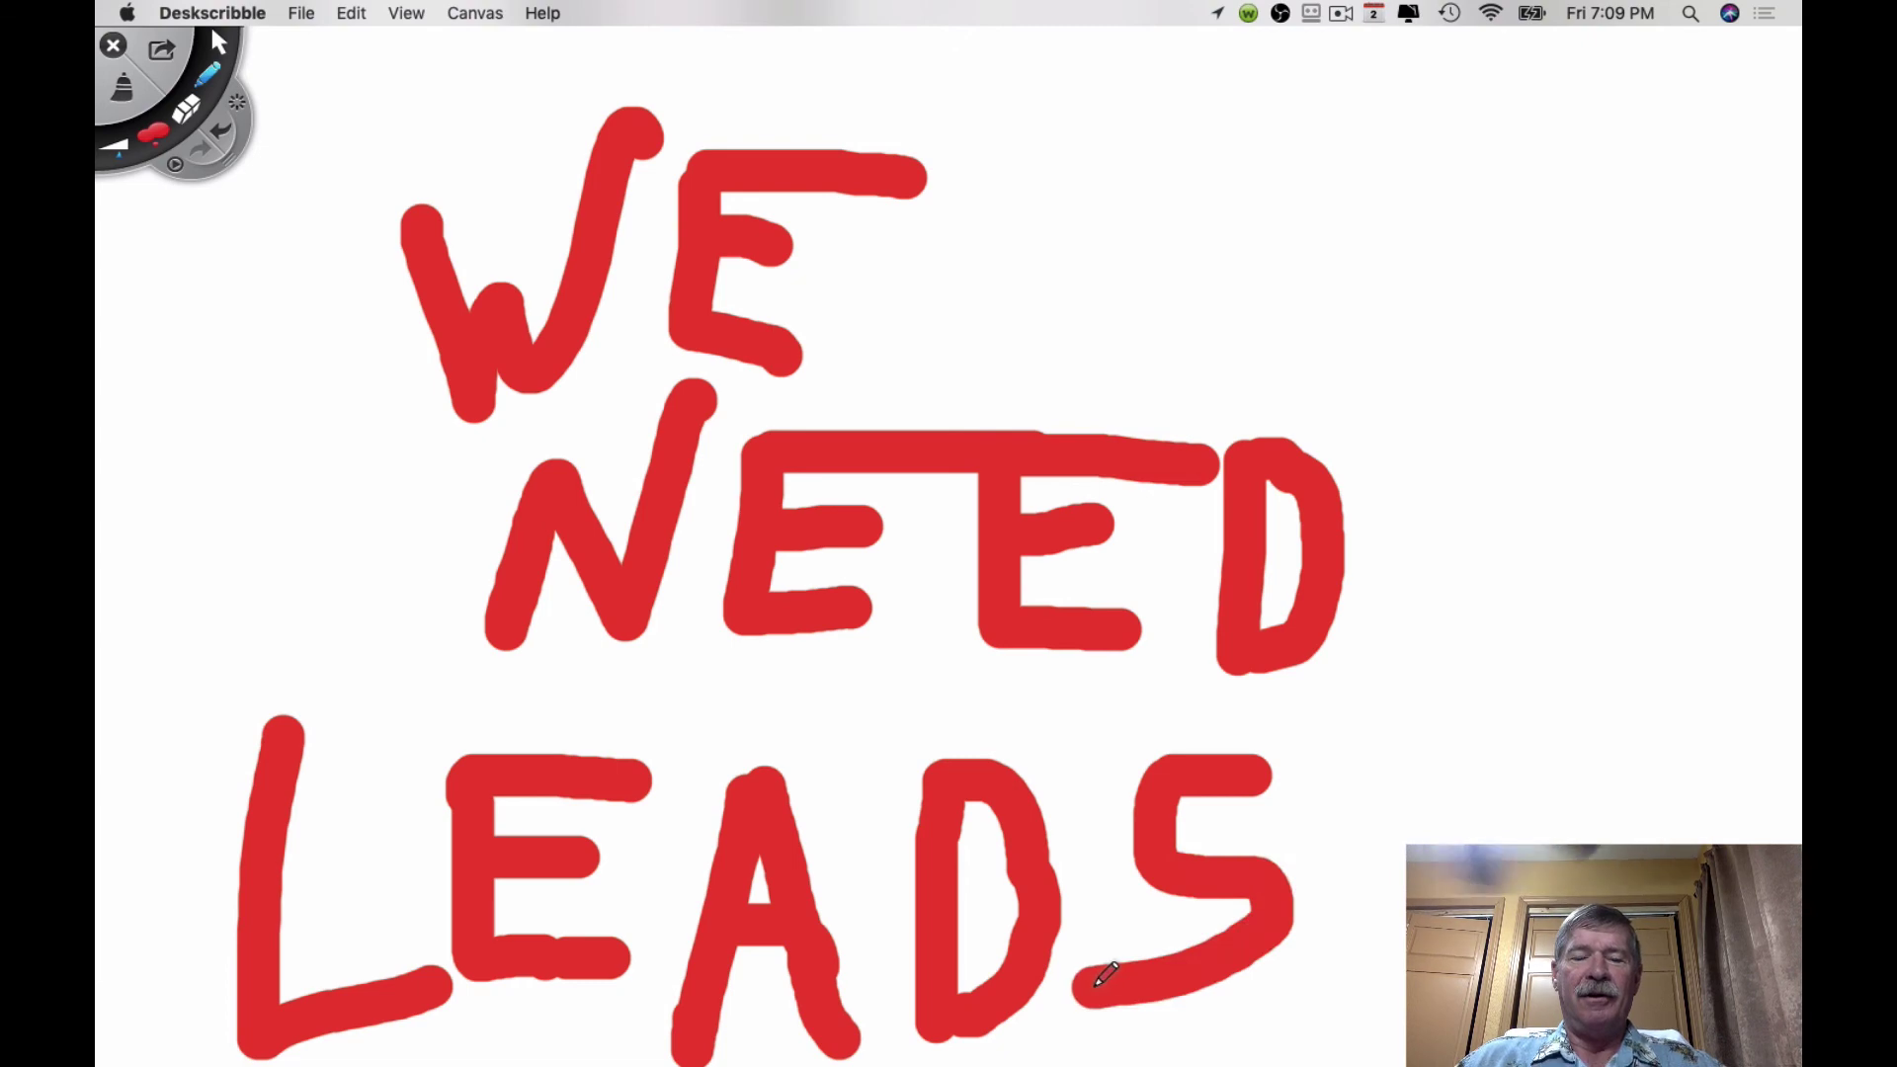